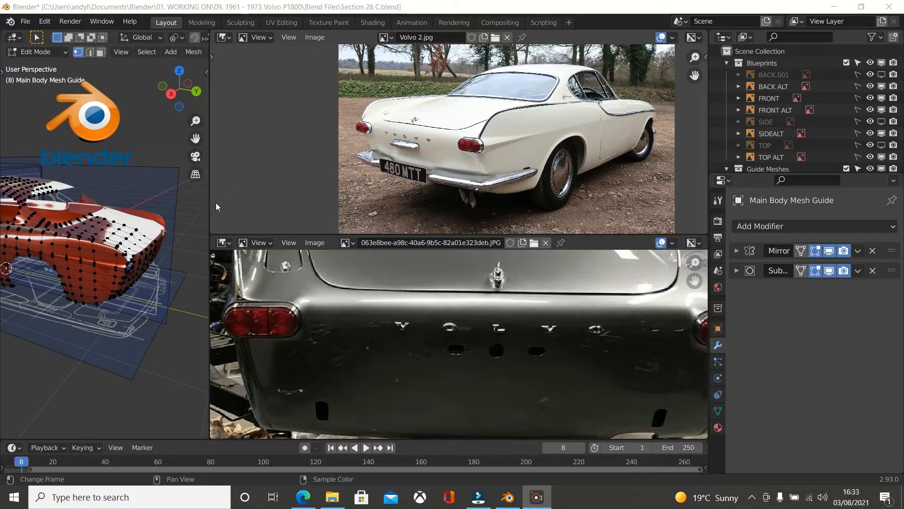
- Widen the 3D viewport over the reference images and select the rear wheel arch's edge loop
left_click_drag(209, 200, 692, 212)
scroll(543, 242, "up", 2)
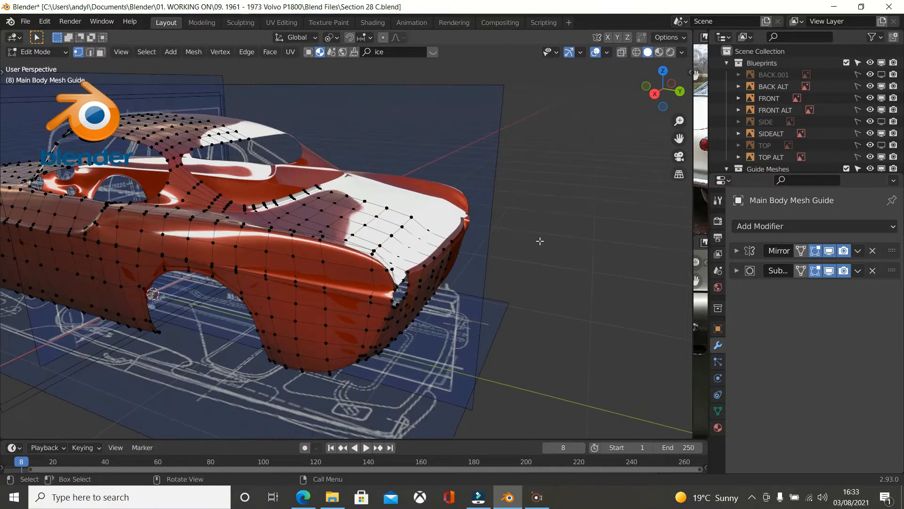
middle_click_drag(497, 243, 527, 218)
middle_click_drag(198, 307, 250, 307)
left_click(202, 308, "alt")
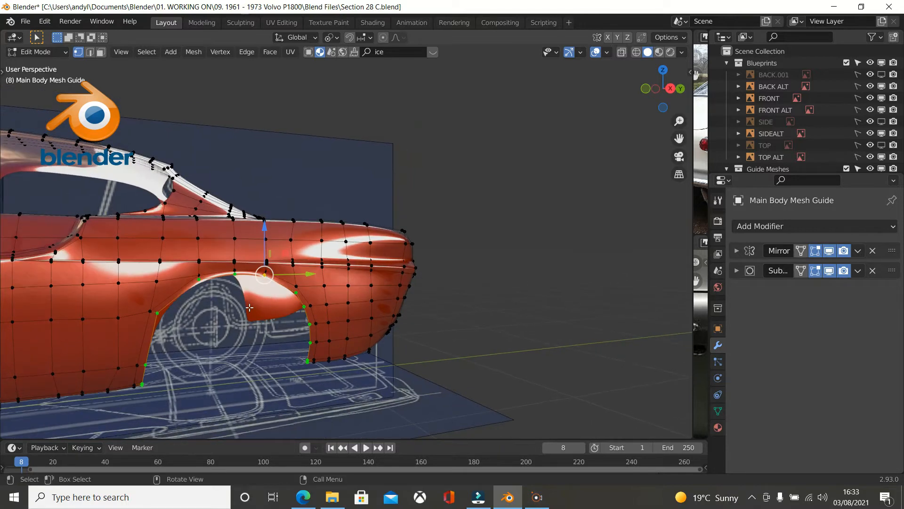
- From the top view, slide the rear fender vertex above the wheel arch along its edge by a factor of about 0.1
key("KP_7")
scroll(249, 307, "up", 2)
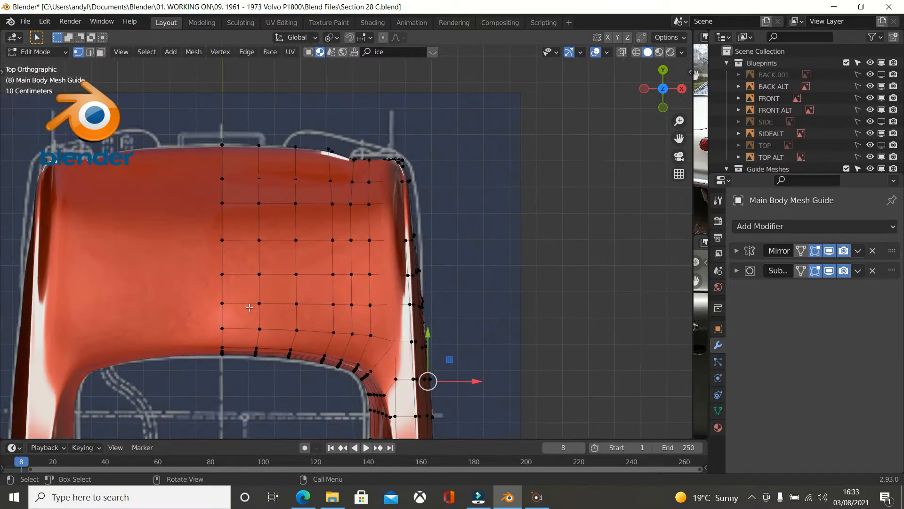
middle_click_drag(400, 350, 336, 251, "shift")
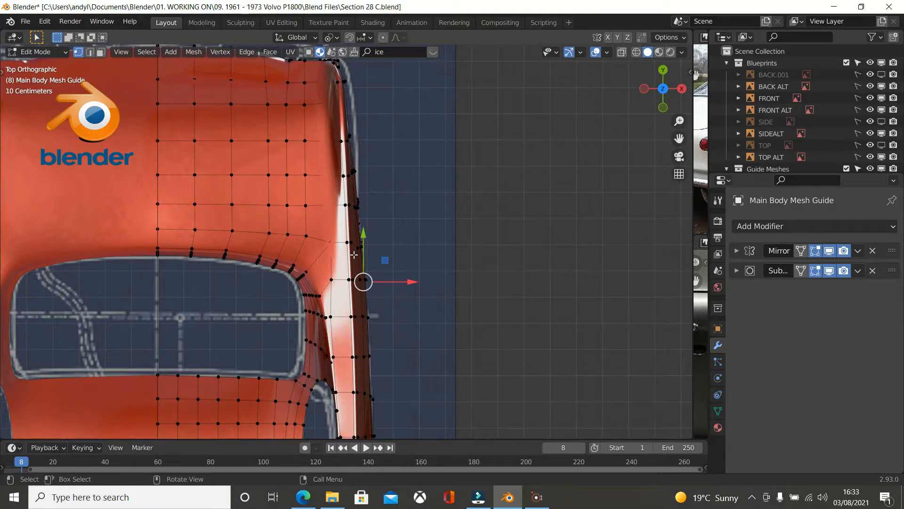
scroll(355, 255, "up", 2)
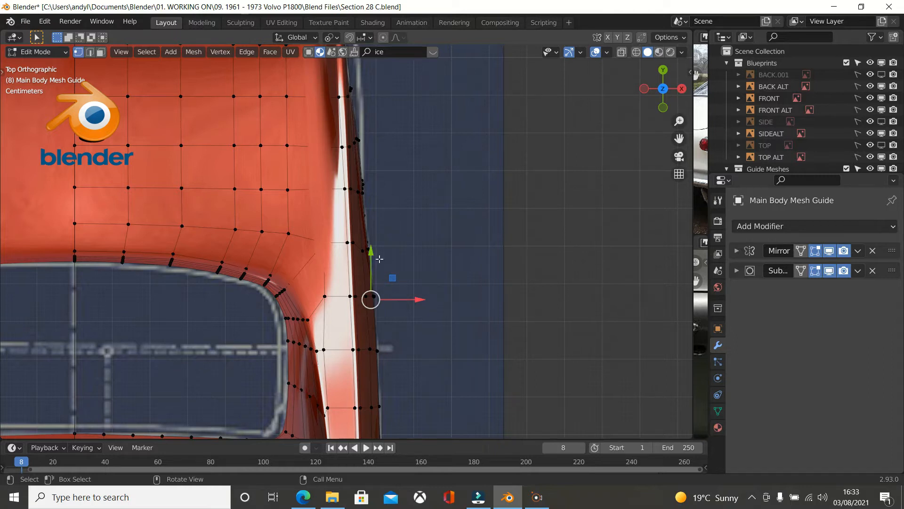
left_click(369, 249)
scroll(377, 236, "up", 2)
scroll(441, 260, "up", 3)
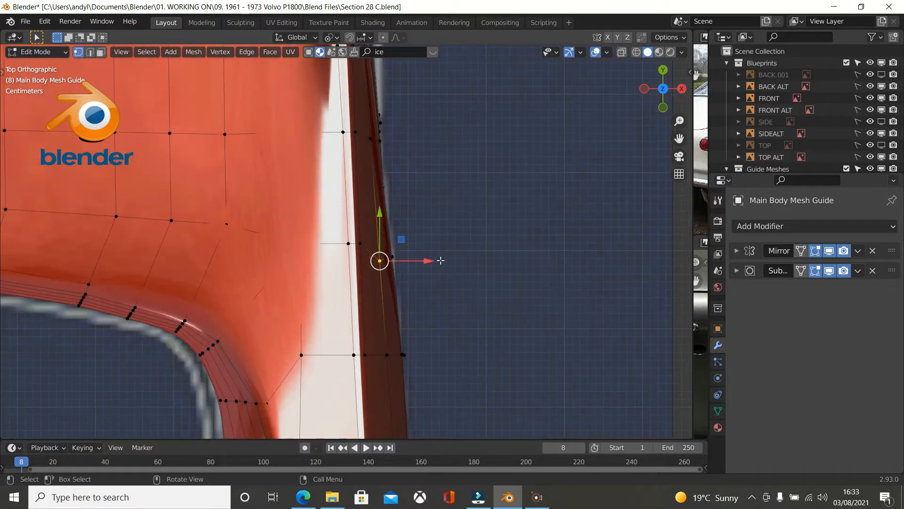
key("g")
key("g")
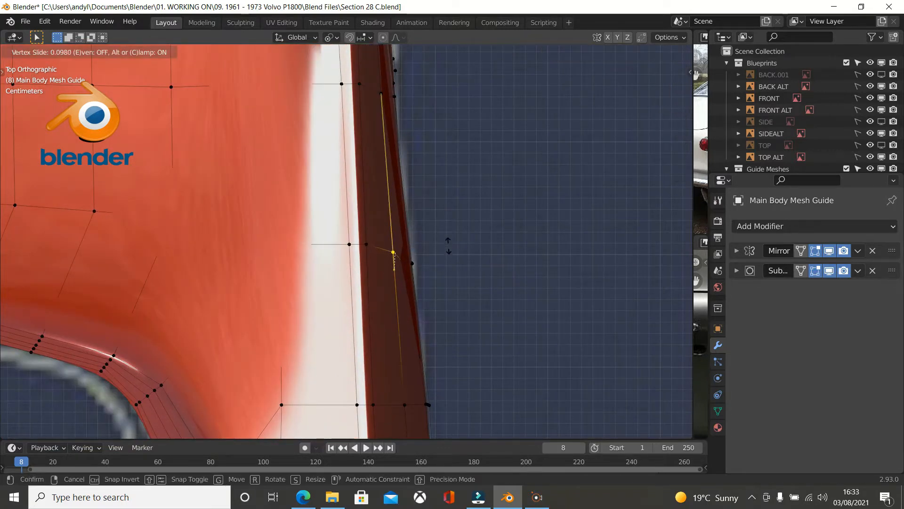
left_click(449, 245)
- Reselect the rear wheel arch's edge loop and nudge it slightly outward from the body
middle_click_drag(449, 246, 358, 161)
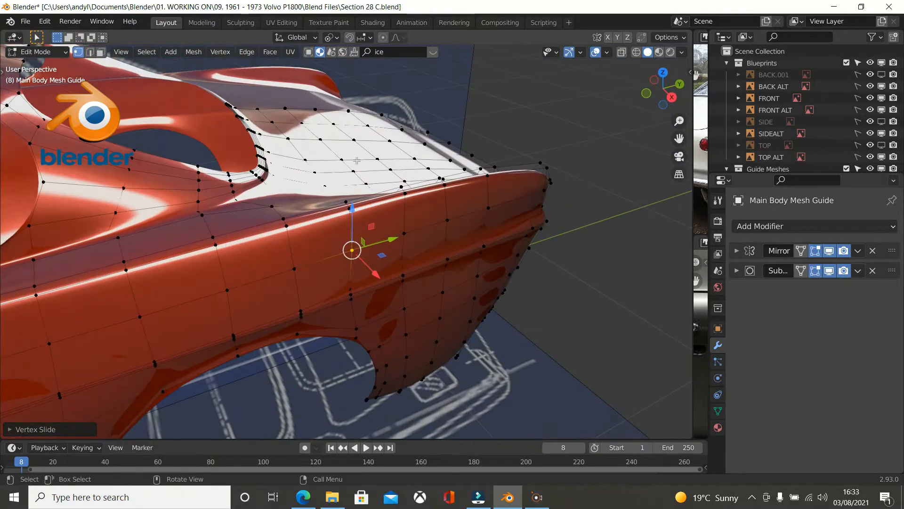
middle_click_drag(307, 338, 329, 317)
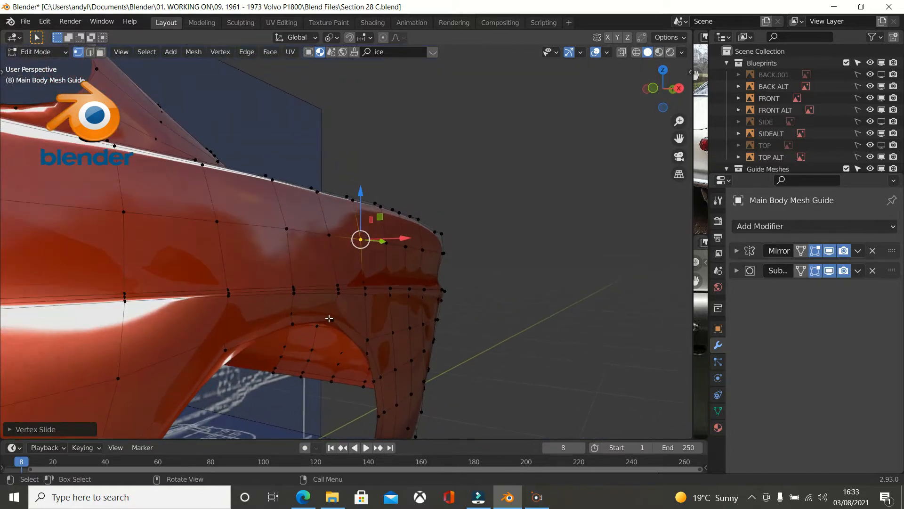
left_click(315, 324, "alt")
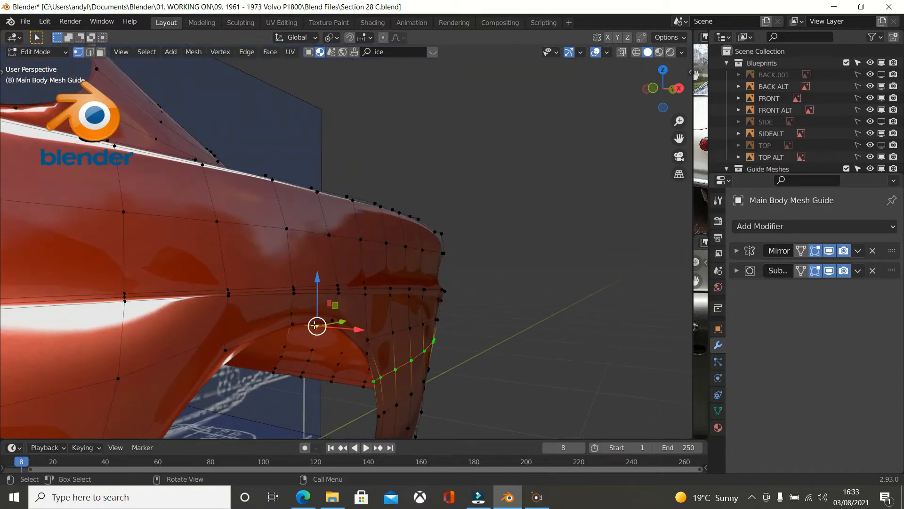
middle_click_drag(275, 333, 318, 335)
left_click_drag(356, 335, 360, 339)
middle_click_drag(360, 339, 325, 311)
key("g")
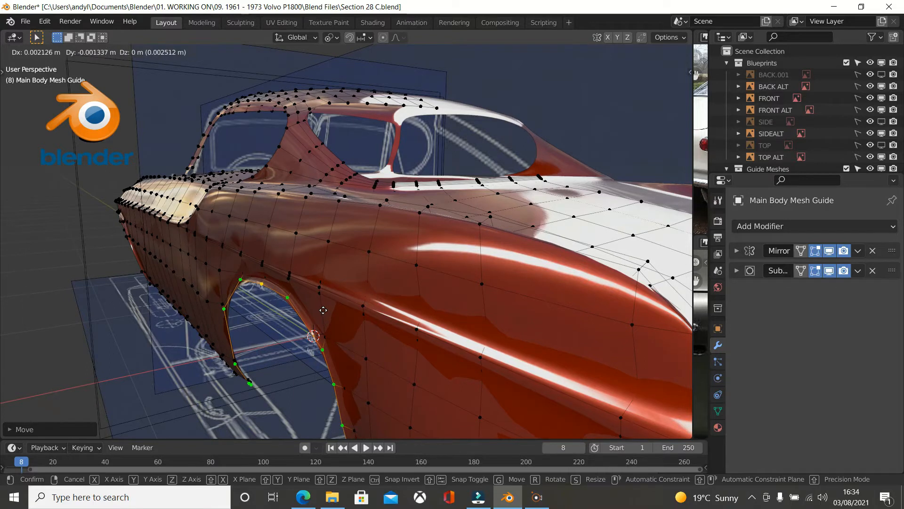
left_click(323, 310)
- Examine the rear bodywork in Object Mode and Edit Mode, and compare the tail panel with the reference photos
key("Tab")
middle_click_drag(323, 310, 303, 327)
scroll(308, 329, "down", 5)
scroll(303, 327, "up", 3)
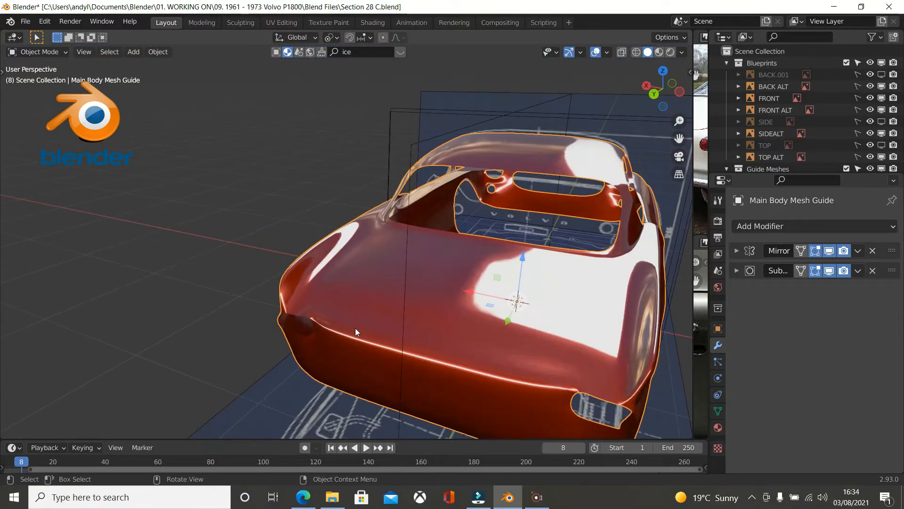
key("Tab")
middle_click_drag(362, 335, 390, 338)
scroll(383, 335, "up", 2)
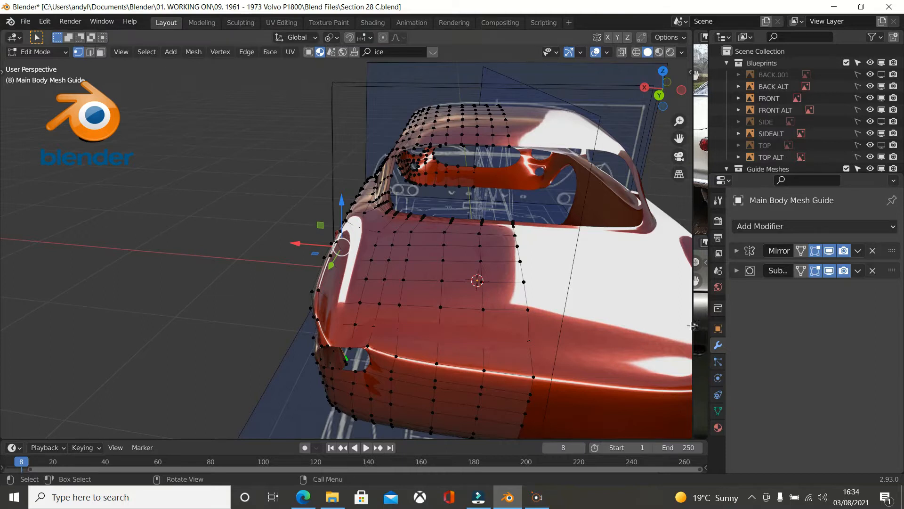
left_click_drag(690, 324, 333, 326)
scroll(425, 327, "up", 2)
middle_click_drag(401, 307, 501, 349)
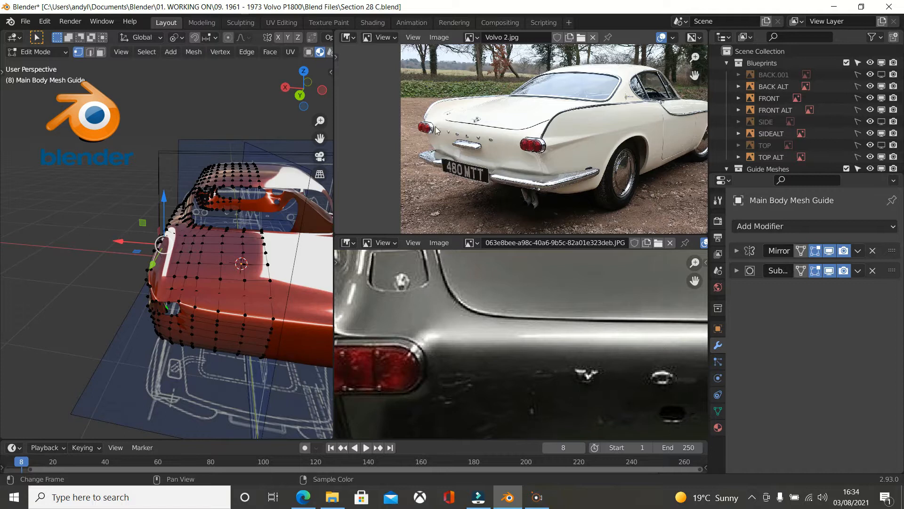
- Select the block of rear panel vertices below the boot edge, from near the tail light to the centre line
middle_click_drag(265, 285, 230, 290)
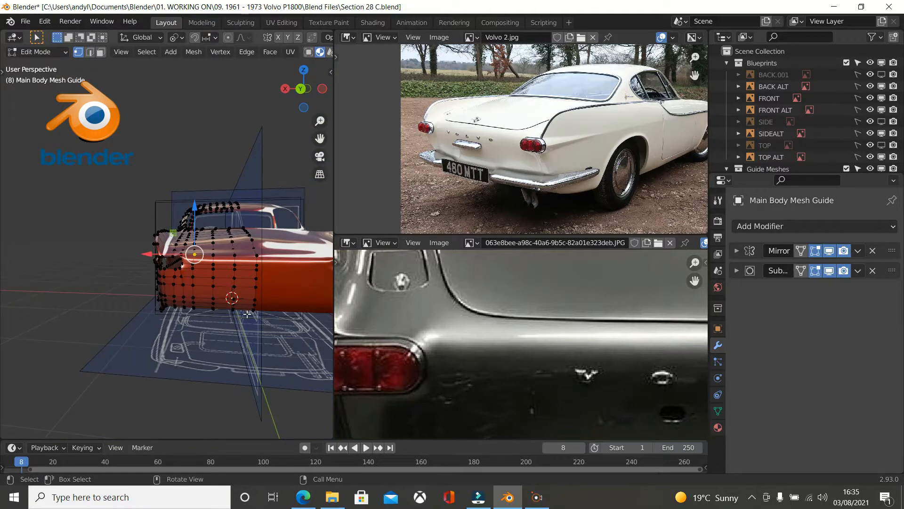
key("ctrl")
key("shift")
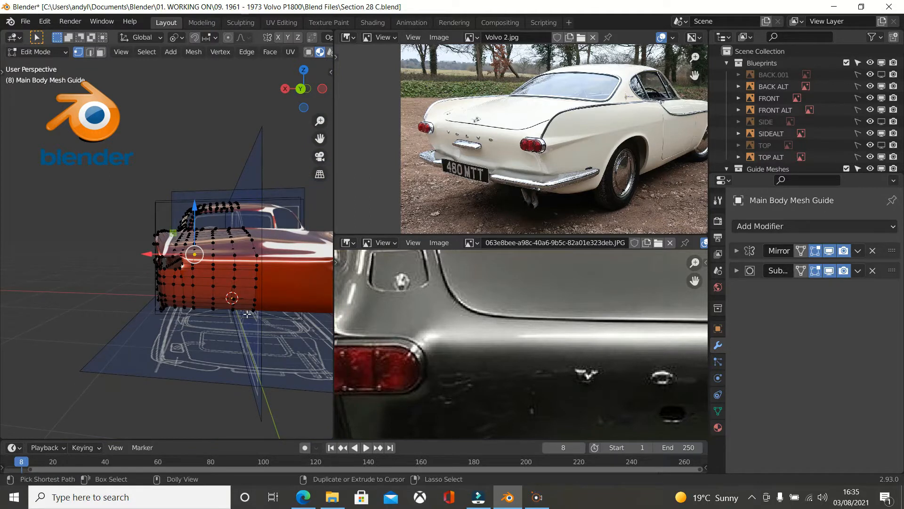
left_click(247, 314, "ctrl+shift")
middle_click_drag(247, 314, 234, 325)
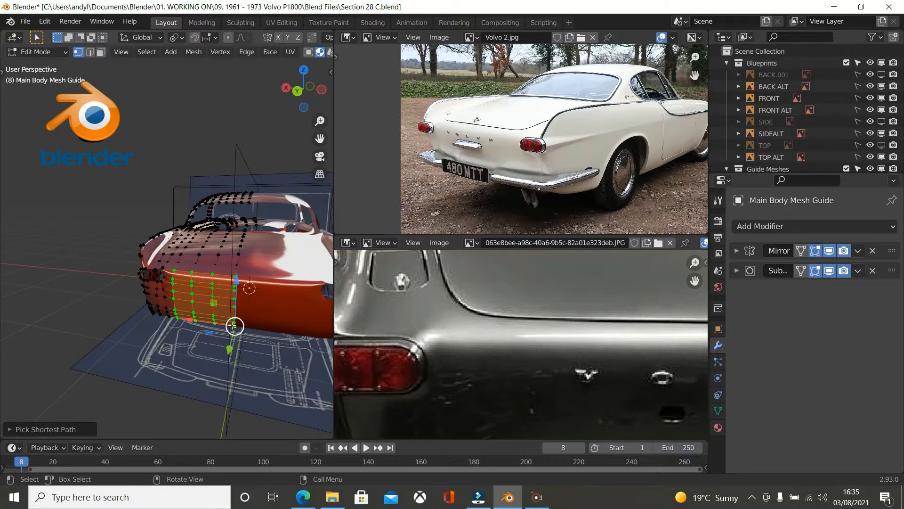
- Show the rear panel in wireframe from the top view over the blueprint, keeping the vertex block selected
key("KP_7")
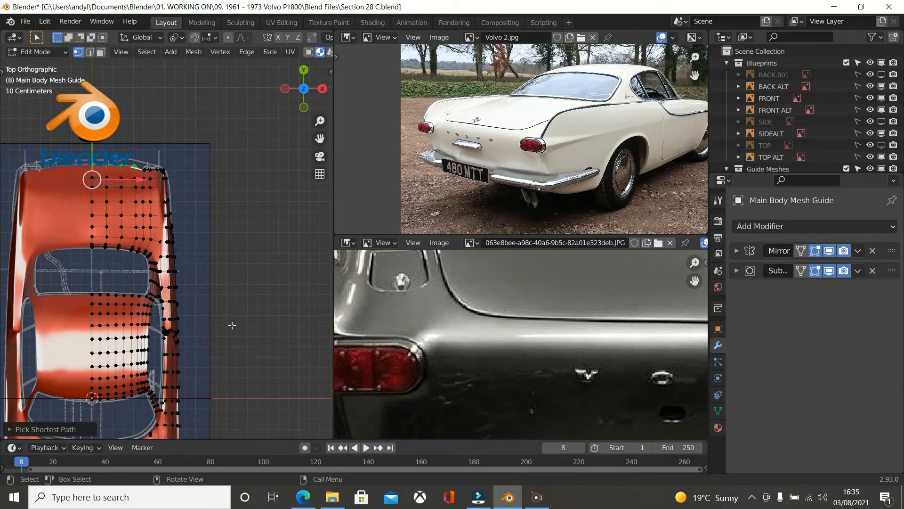
scroll(194, 296, "up", 2)
middle_click_drag(202, 160, 289, 232, "shift")
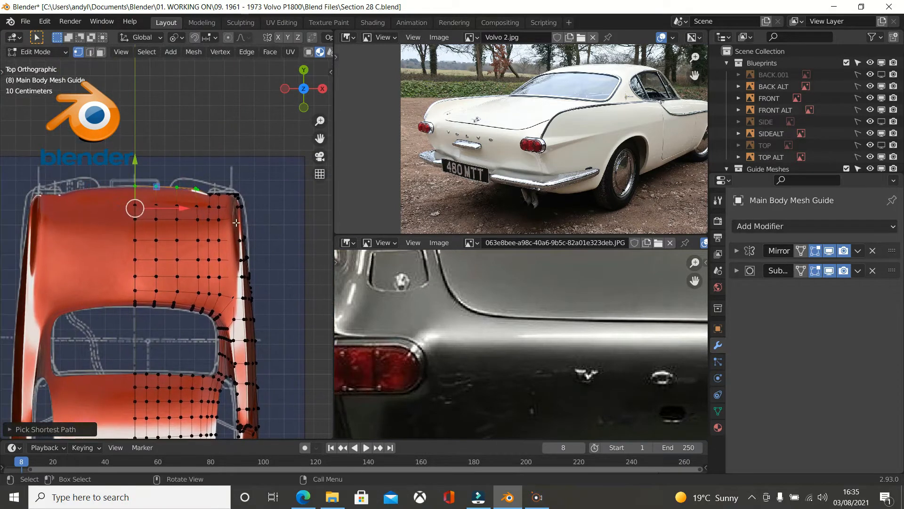
scroll(253, 226, "up", 3)
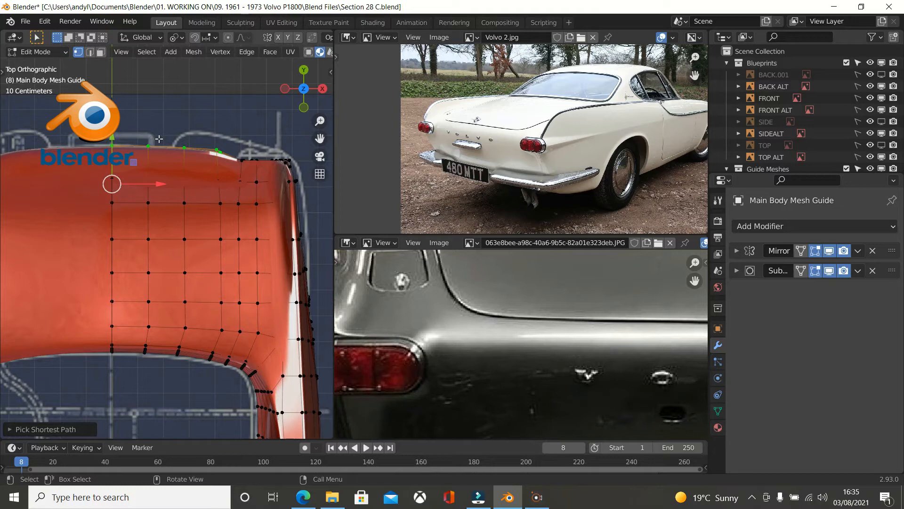
key("z")
left_click(67, 138)
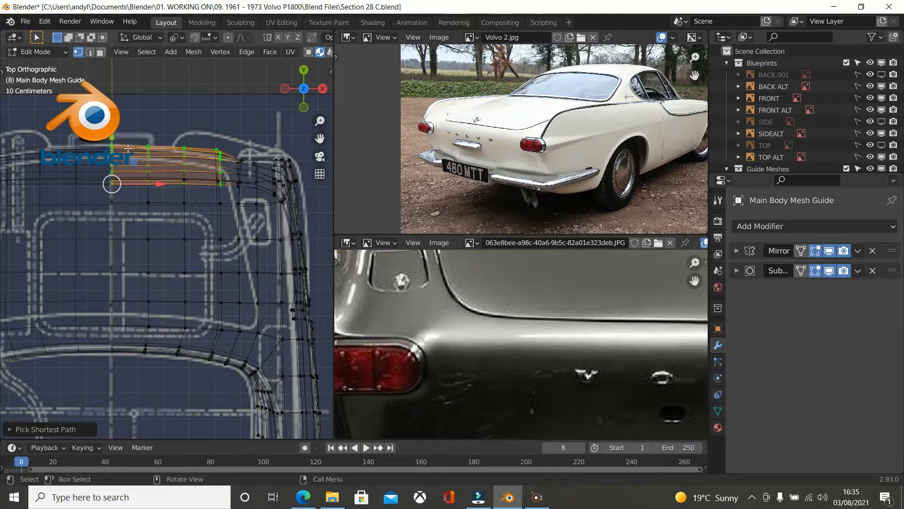
left_click_drag(114, 136, 114, 97)
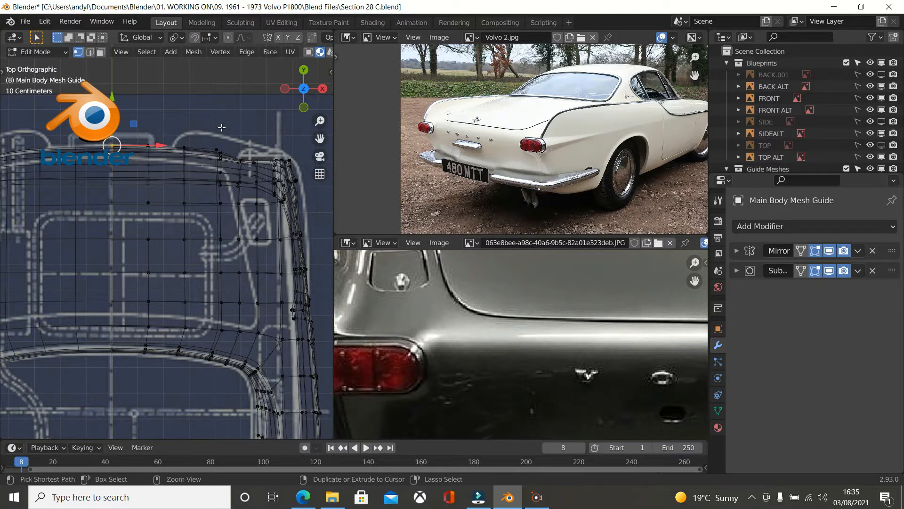
key("ctrl+z")
- Deselect the centre-line column and move the remaining rear panel vertices slightly forward along Y towards the blueprint outline
middle_click_drag(212, 127, 227, 149, "shift")
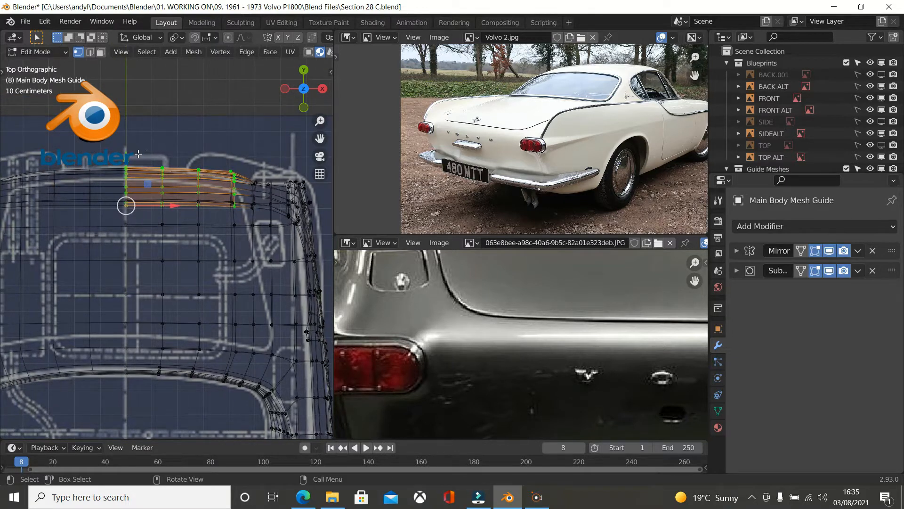
key("b")
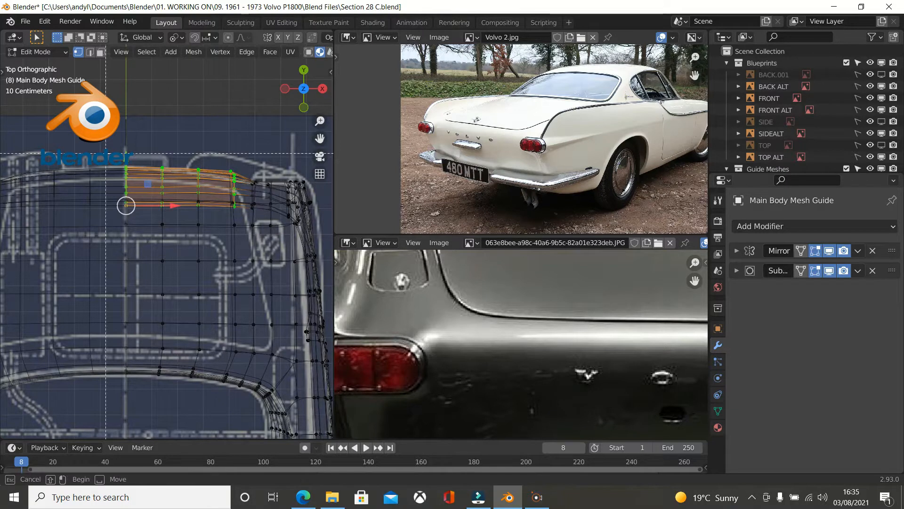
middle_click_drag(130, 228, 140, 264)
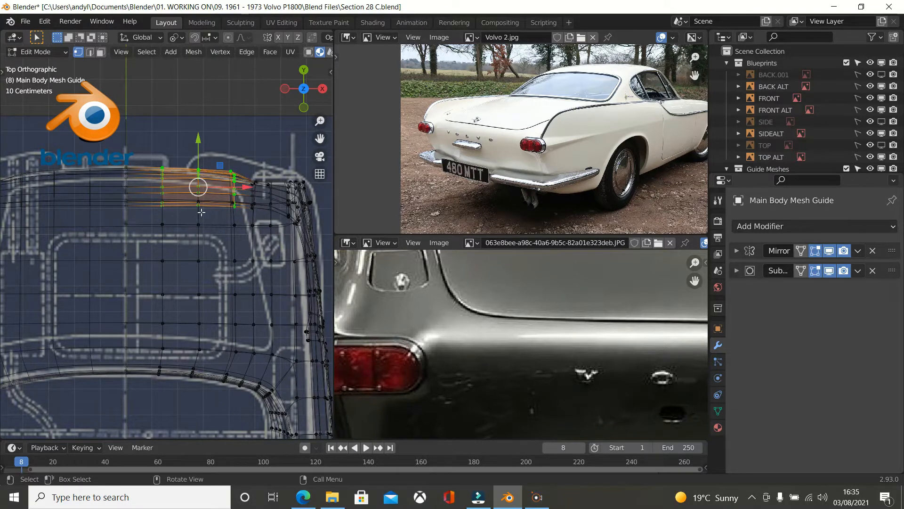
scroll(204, 198, "up", 1)
scroll(205, 197, "up", 1)
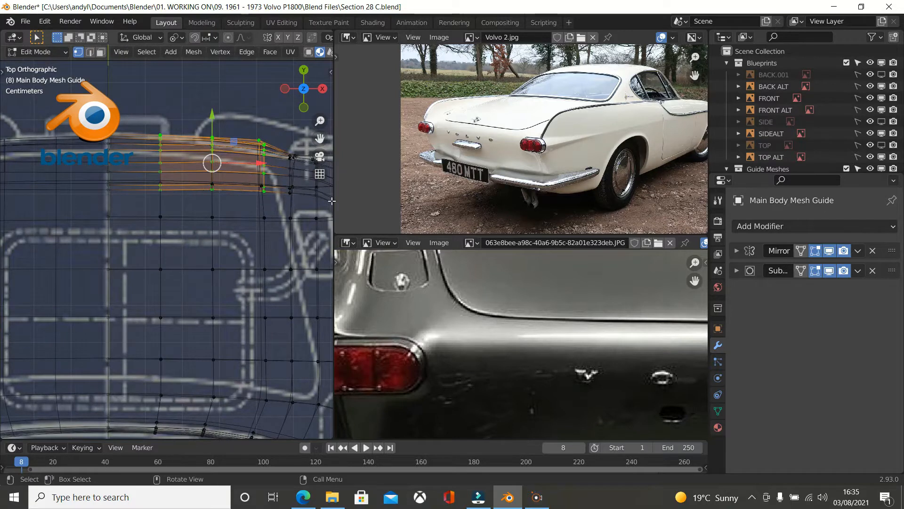
left_click_drag(333, 201, 693, 207)
middle_click_drag(537, 237, 529, 283)
key("KP_7")
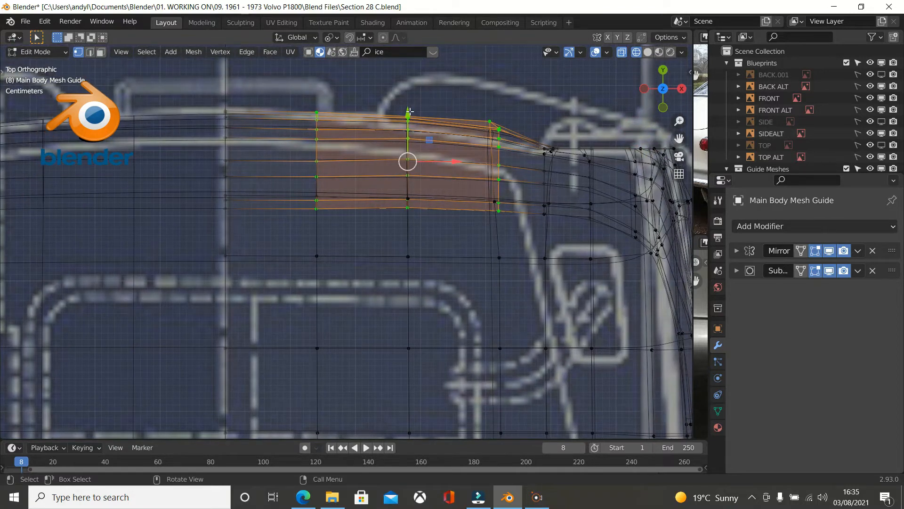
left_click_drag(410, 112, 408, 115)
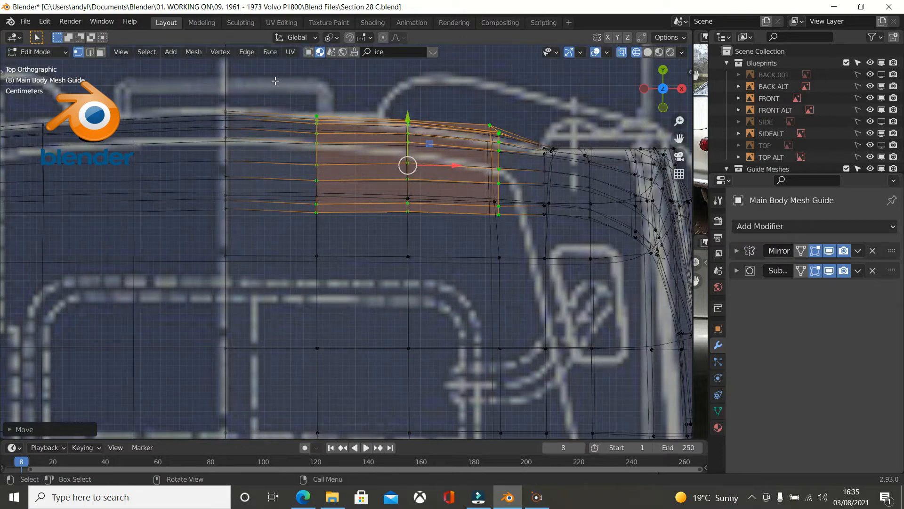
- Move only the two outer rear panel columns slightly forward along Y, and leave just the outermost column selected
left_click_drag(275, 81, 369, 279, "ctrl")
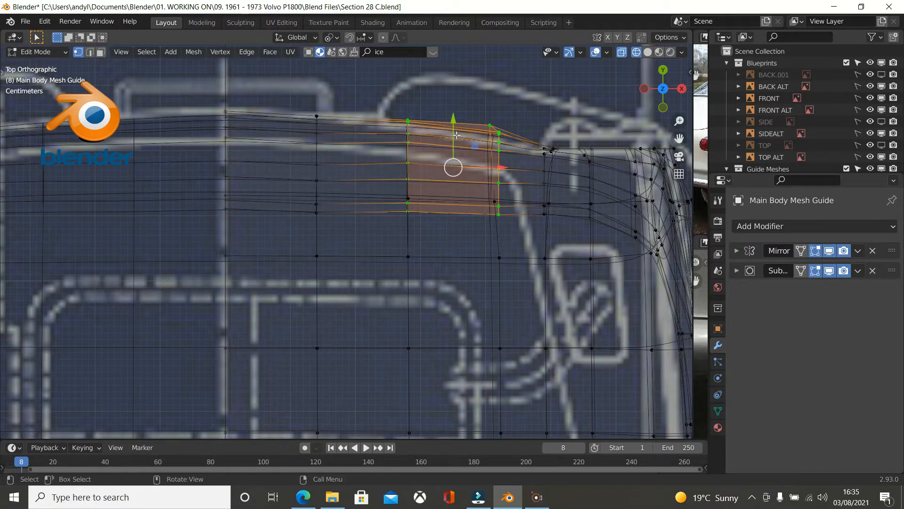
left_click_drag(459, 120, 465, 123)
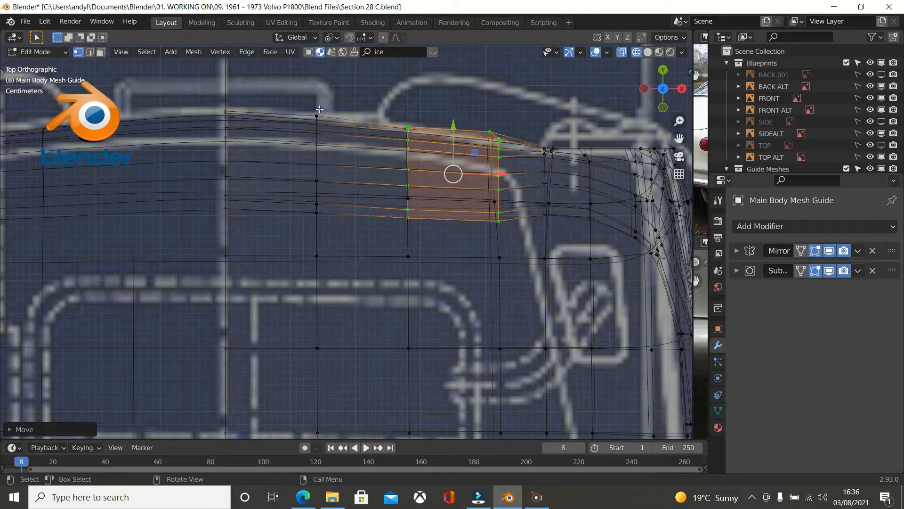
left_click_drag(349, 121, 433, 243, "ctrl")
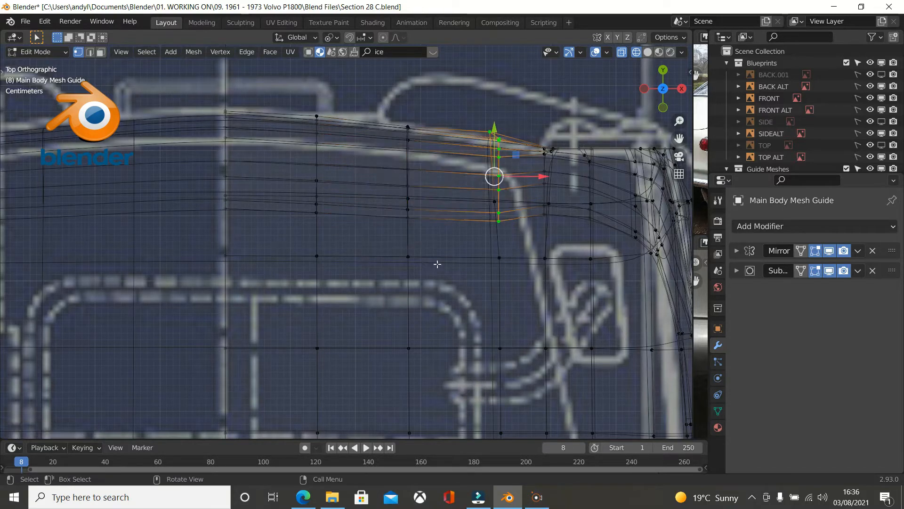
left_click(487, 130)
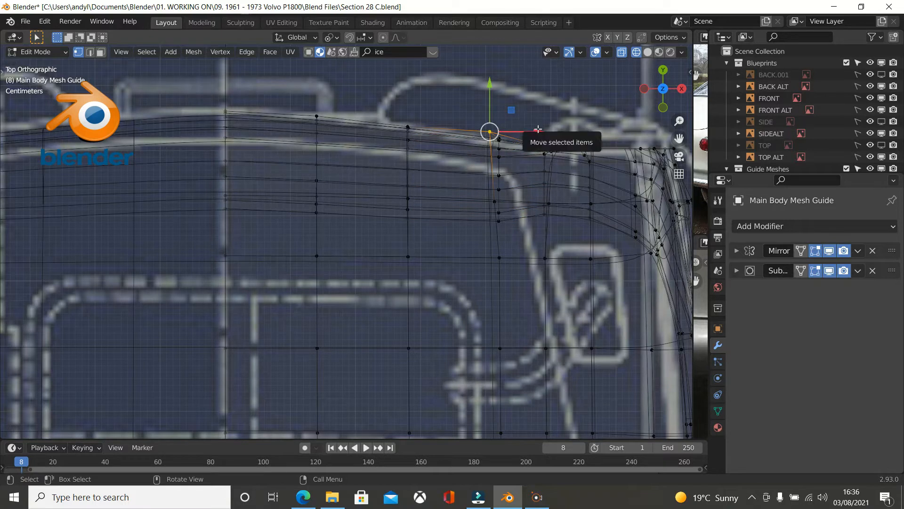
key("g")
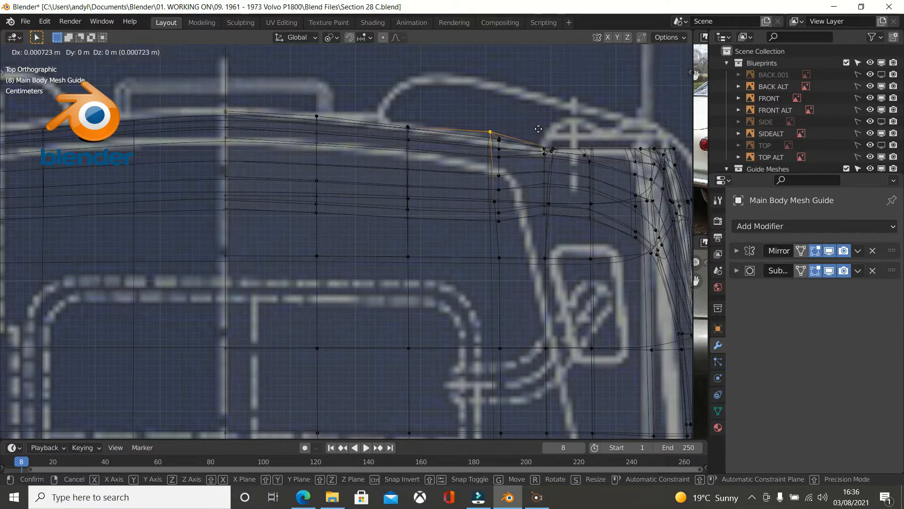
right_click(538, 129)
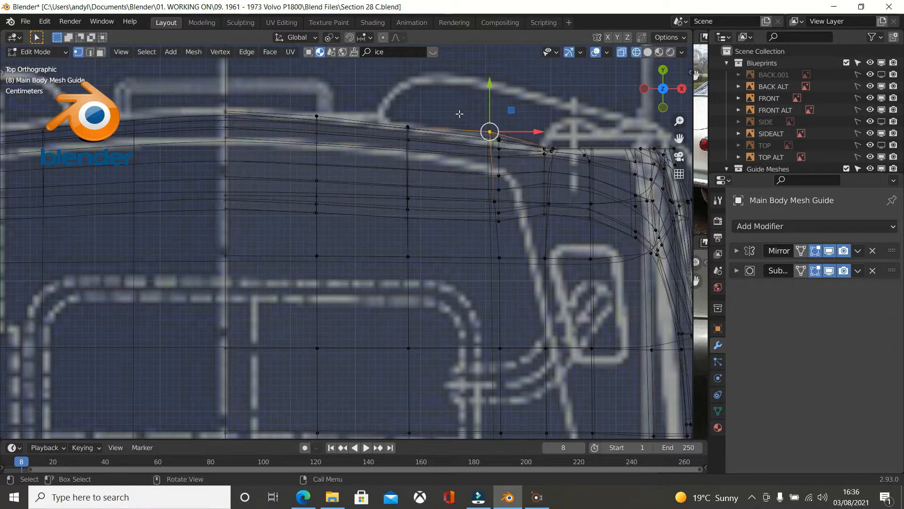
key("ctrl+z")
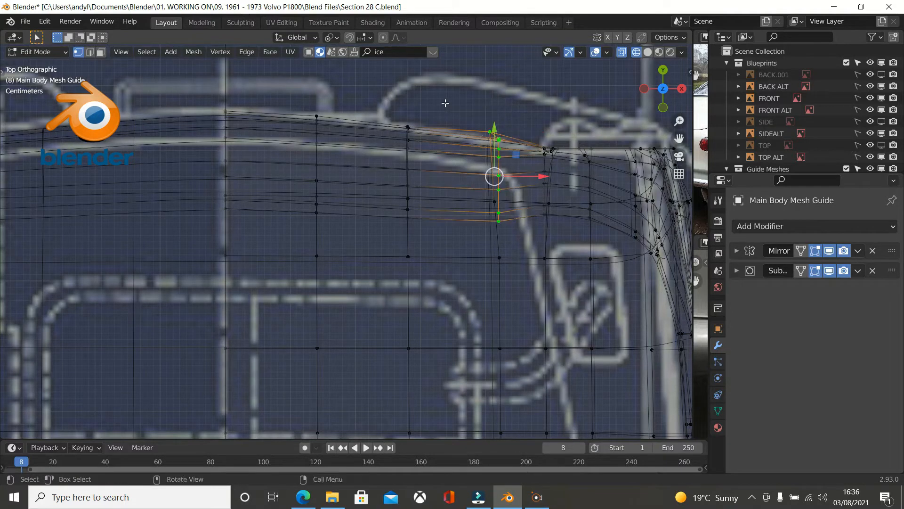
- Move the outermost rear panel column slightly forward along Y, and select only its uppermost vertex at the boot edge
left_click_drag(496, 130, 497, 134)
left_click(487, 124)
scroll(488, 142, "down", 3)
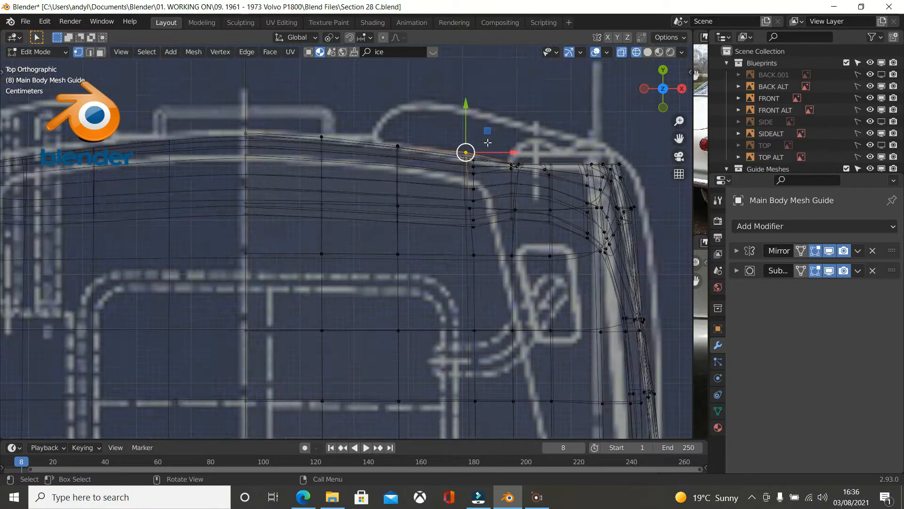
- Show the body in solid shading from behind and slide the selected boot-edge vertex outwards by about 0.13
middle_click_drag(376, 181, 191, 86)
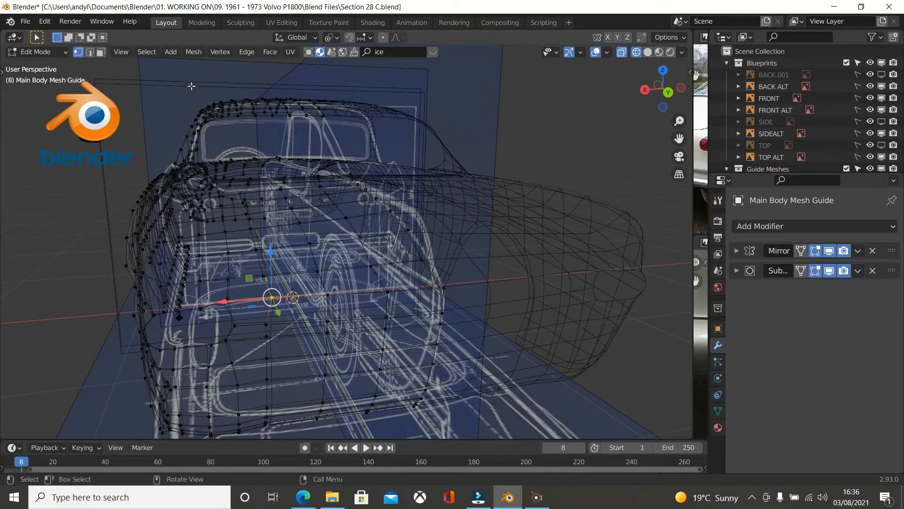
key("z")
left_click(267, 94)
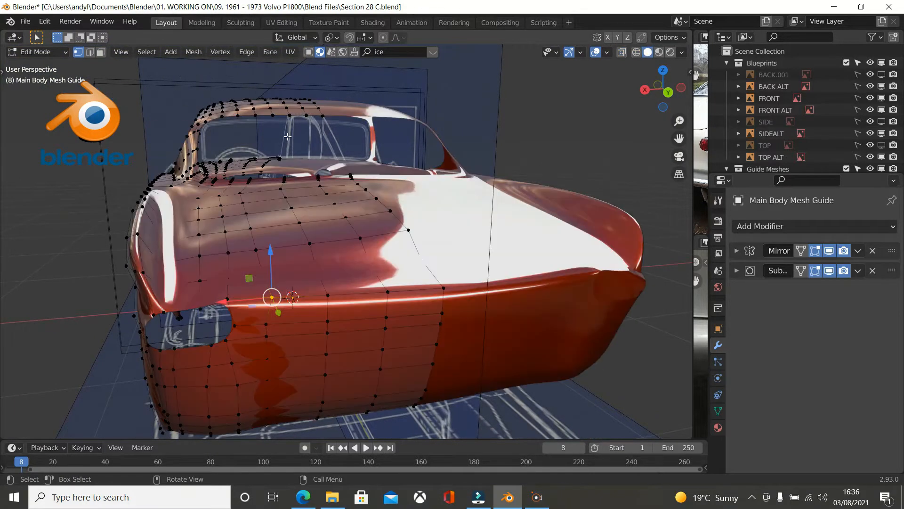
scroll(288, 188, "up", 3)
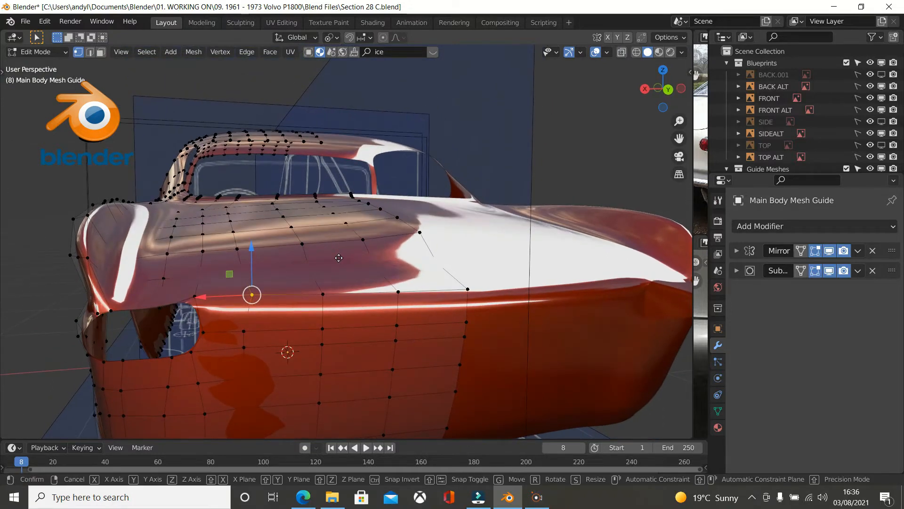
key("shift+v")
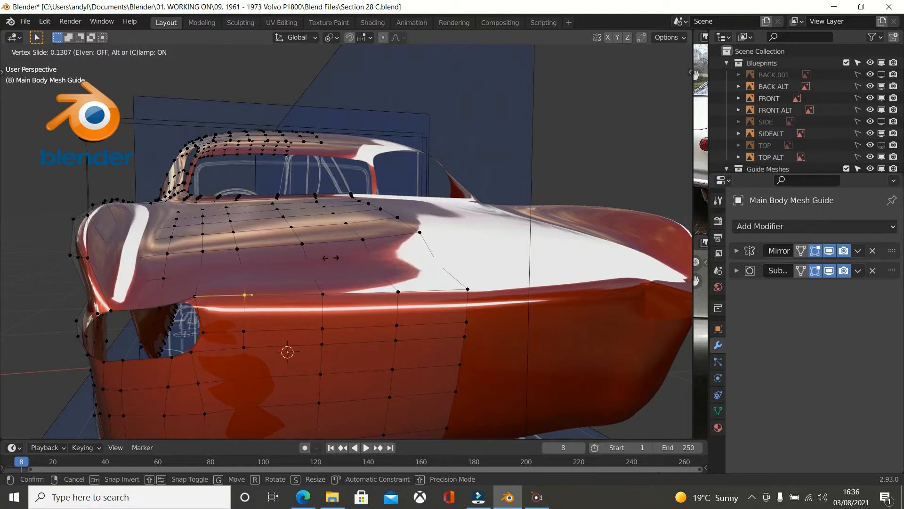
left_click(330, 257)
- Move the boot-edge vertex slightly forward along Y in the top view to smooth the rear edge curve
key("KP_7")
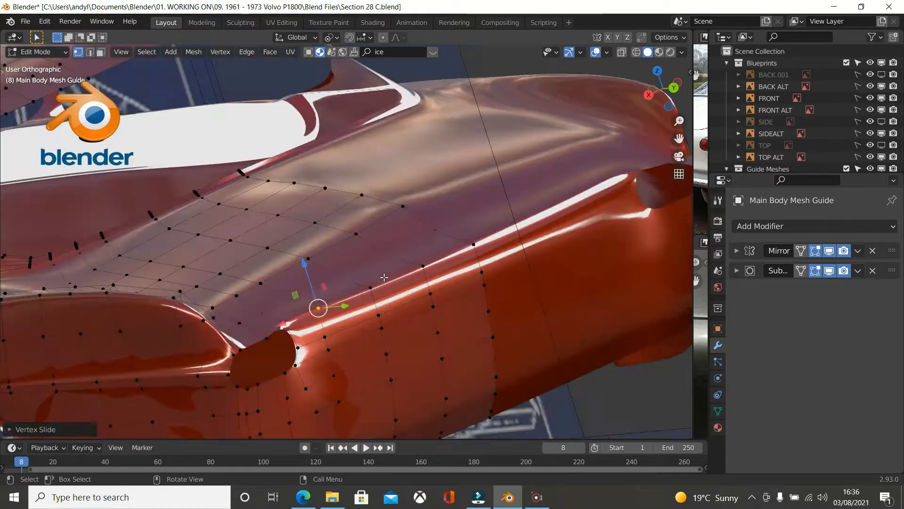
scroll(467, 194, "up", 1)
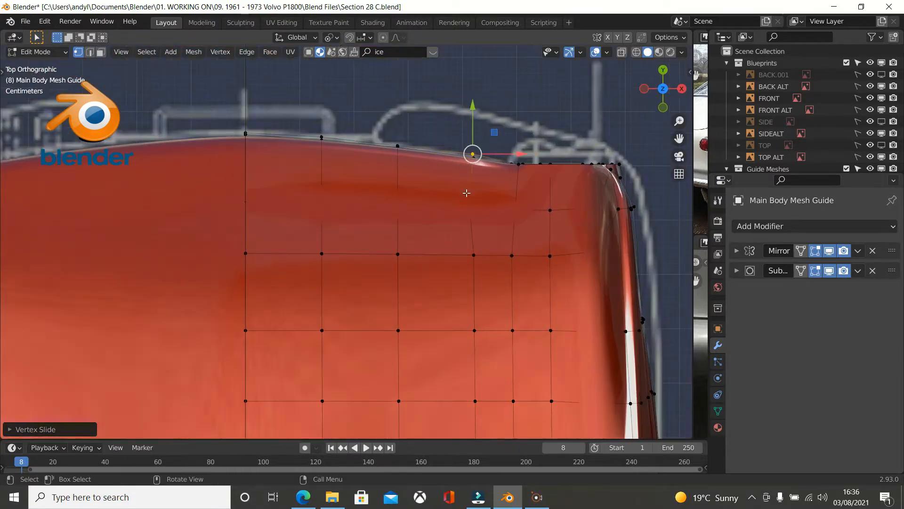
left_click_drag(475, 110, 475, 91)
left_click(475, 90)
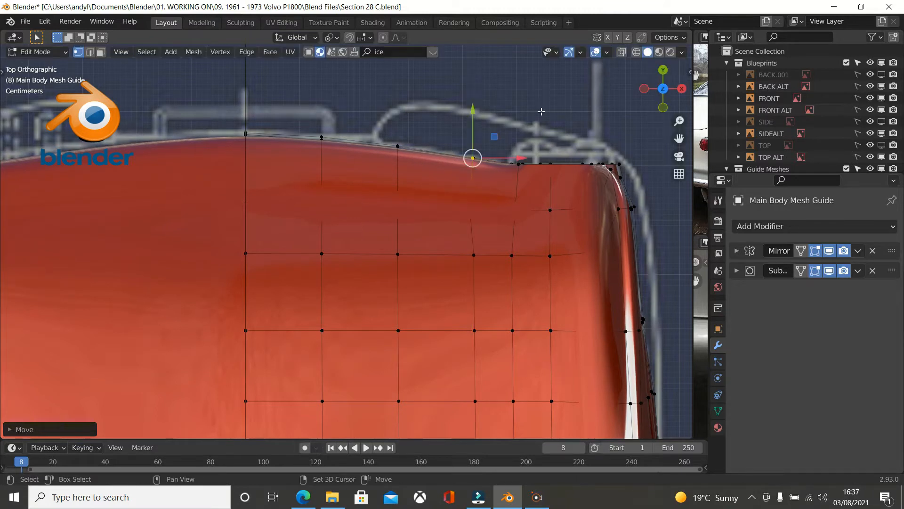
scroll(542, 111, "up", 1)
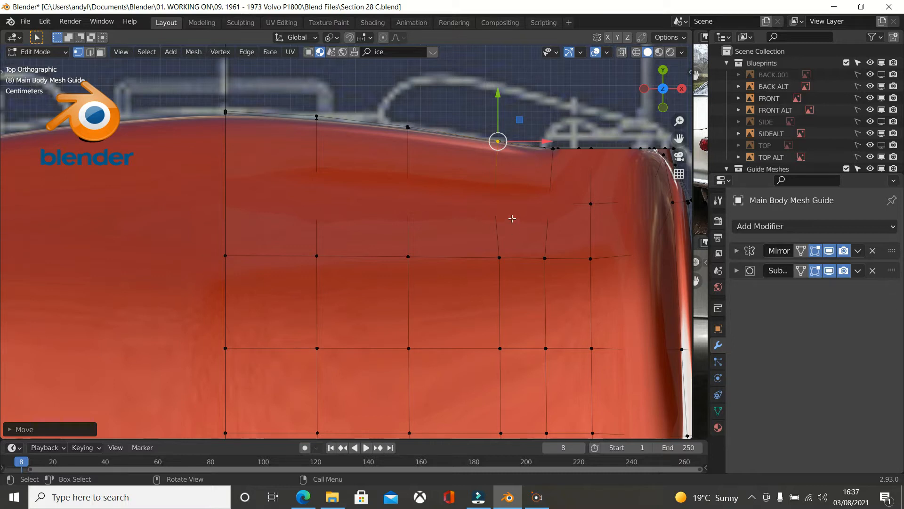
- Select the boot lid vertex column running from near the rear window to the adjusted vertex on the rear edge
scroll(504, 250, "down", 2)
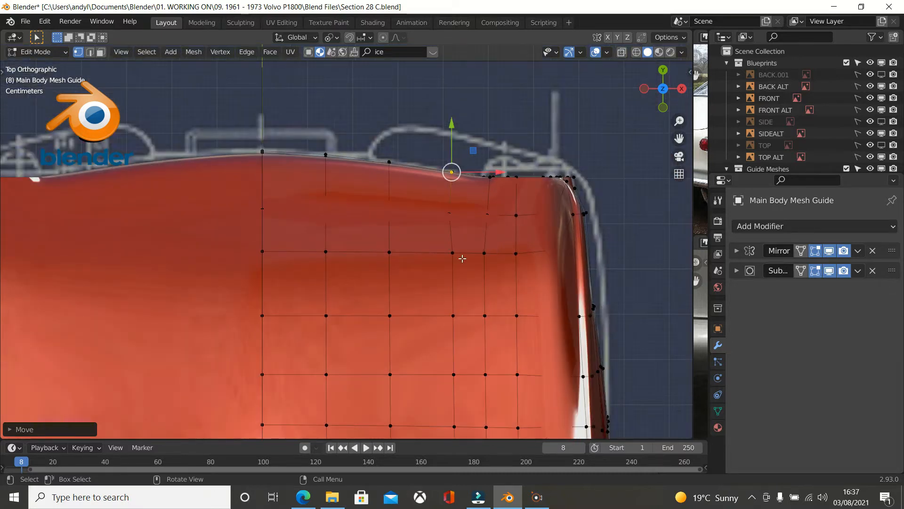
scroll(461, 247, "down", 1)
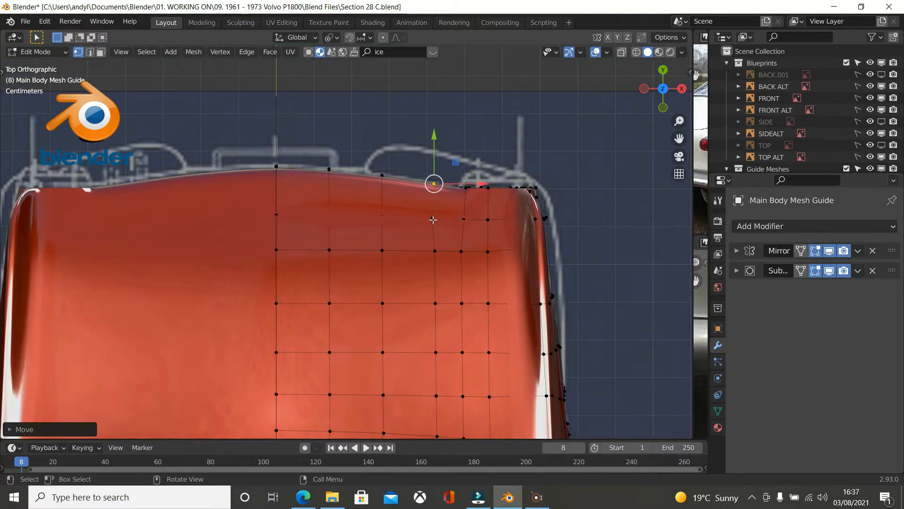
scroll(433, 220, "down", 1)
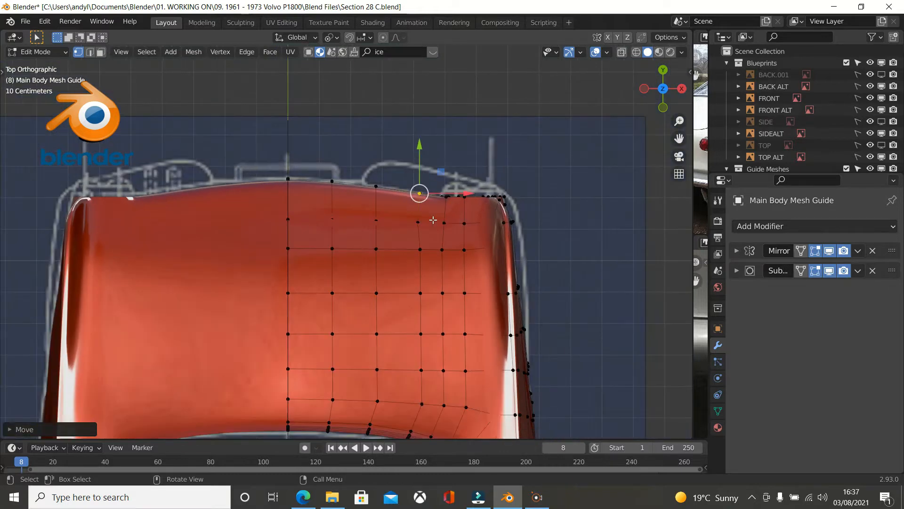
left_click(420, 401)
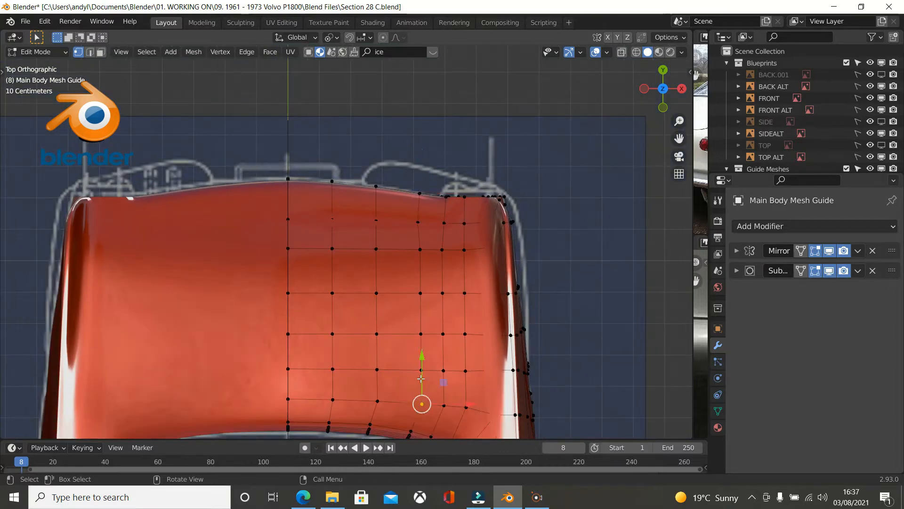
left_click(418, 192, "ctrl")
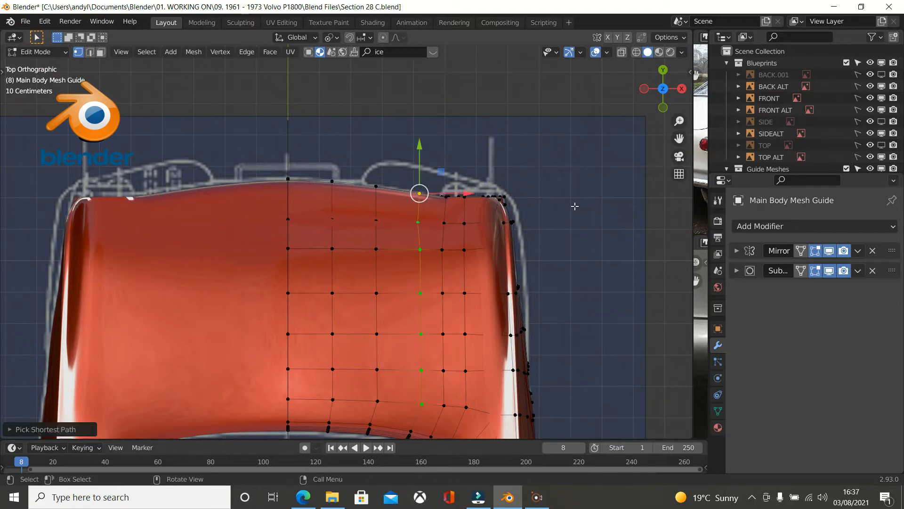
- Try to align the selected boot lid column by scaling it to 0 along X
key("s")
type("x")
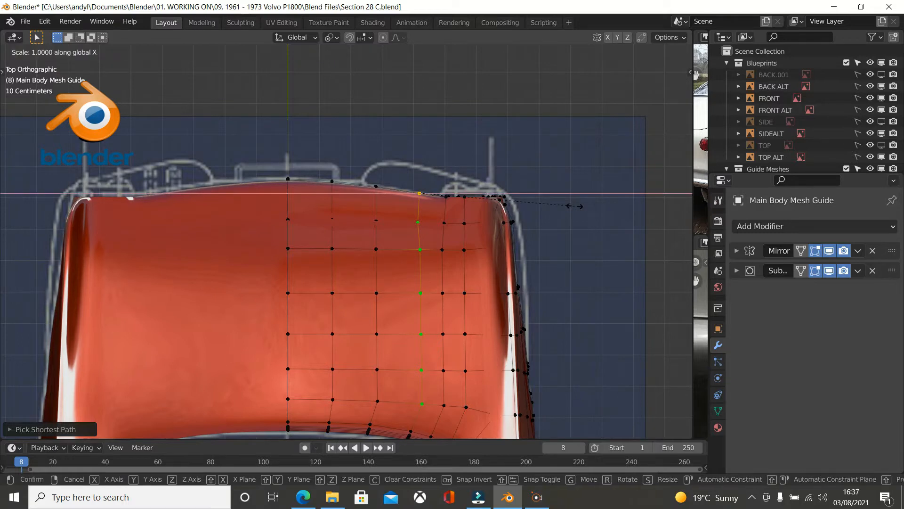
type("0|)] = Invalid")
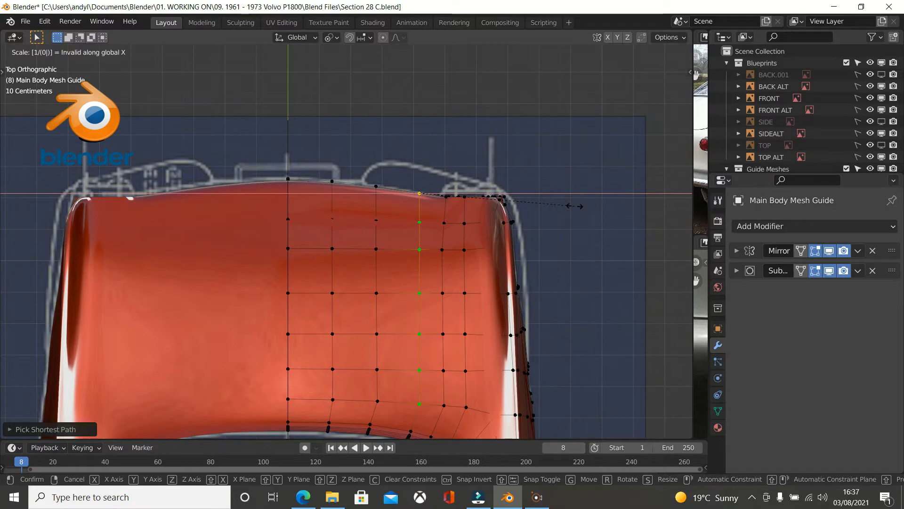
key("Return")
key("ctrl+z")
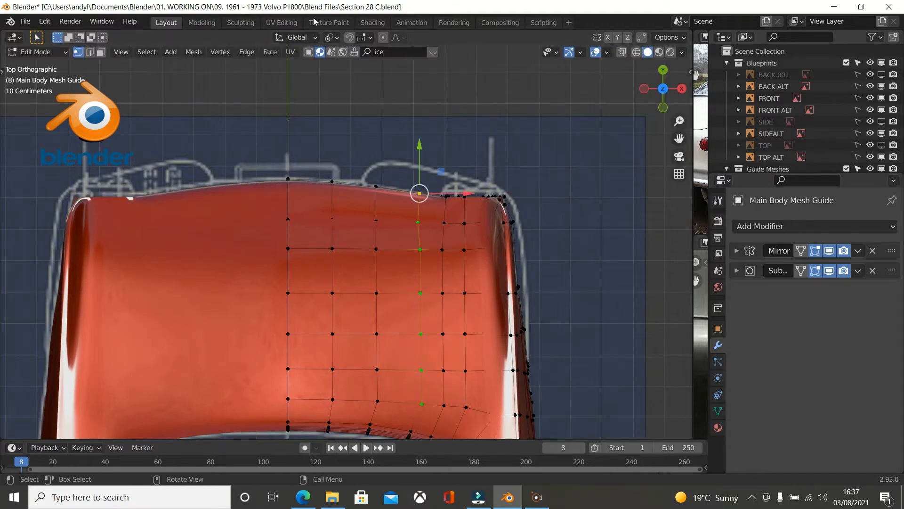
- Set the transform pivot point to Active Element and straighten the boot lid column by scaling it to 0 along X
left_click(332, 40)
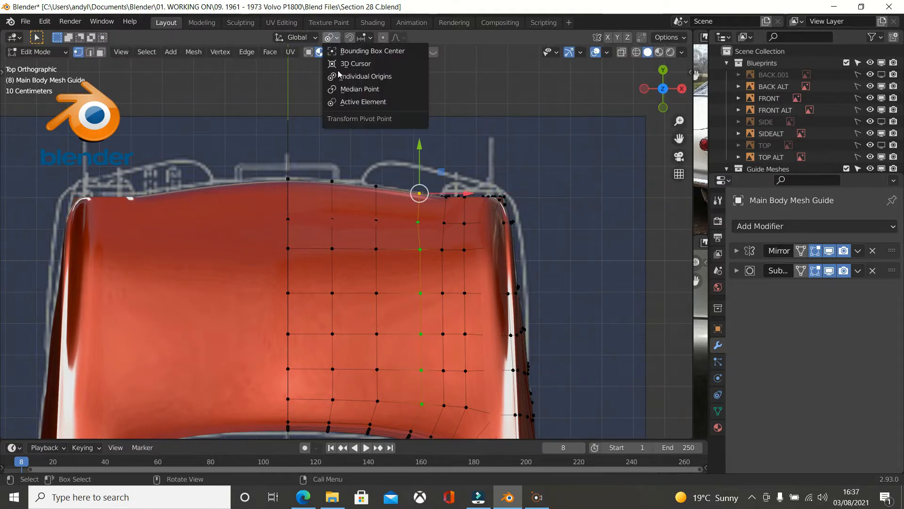
left_click(343, 101)
scroll(629, 193, "up", 2)
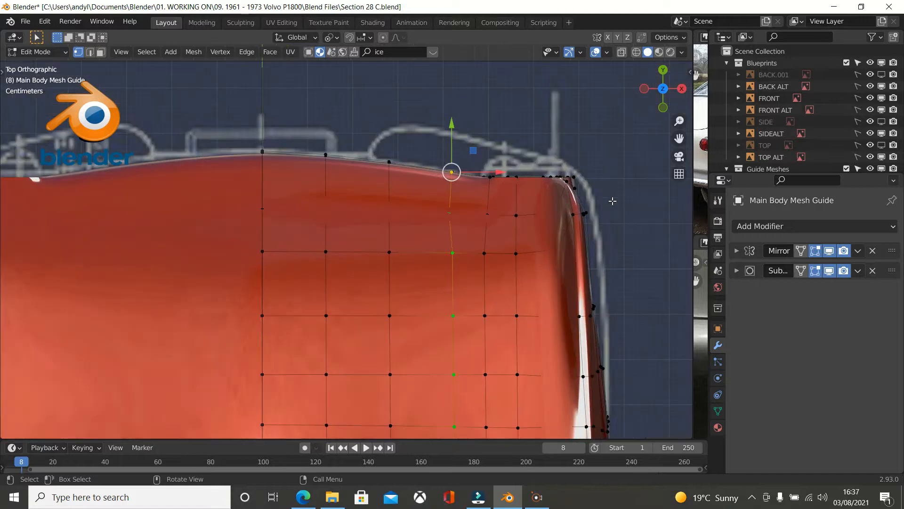
key("s")
key("x")
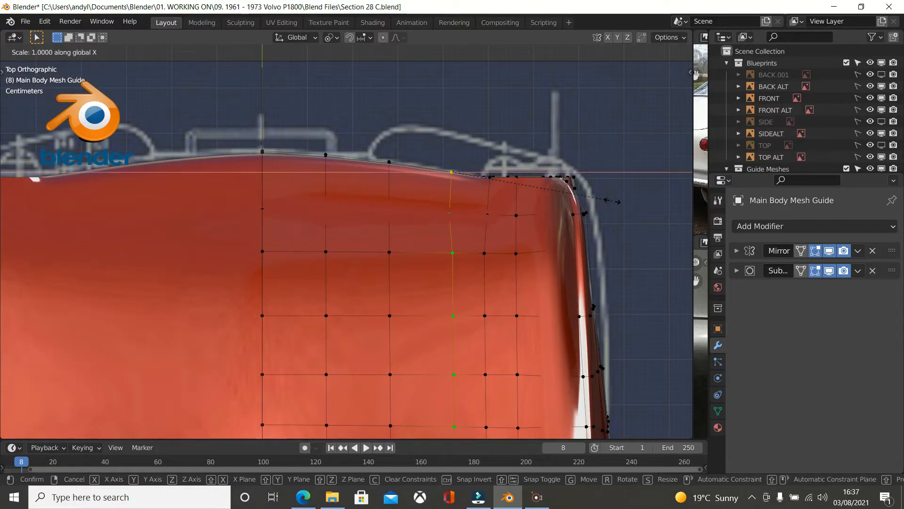
type("0")
key("Return")
scroll(612, 201, "down", 2)
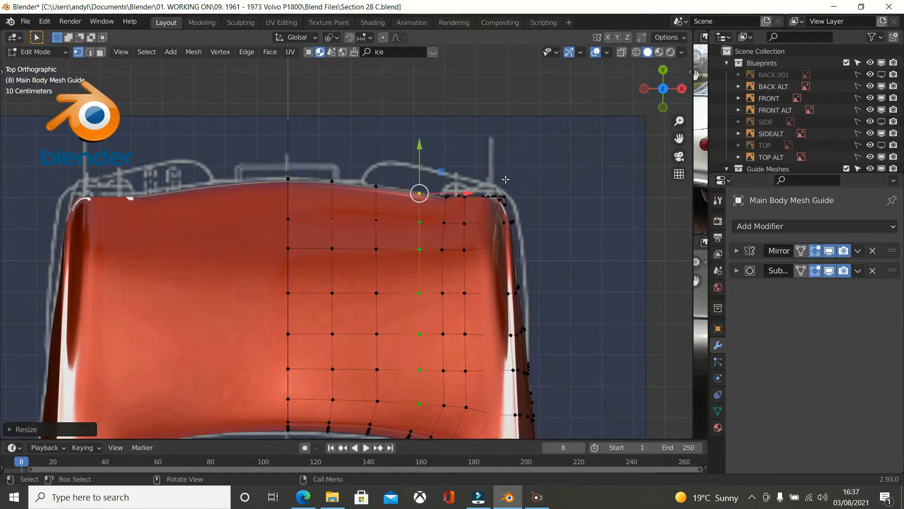
- Inspect the straightened column in perspective and in wireframe over the top-view blueprint
middle_click_drag(484, 192, 281, 98)
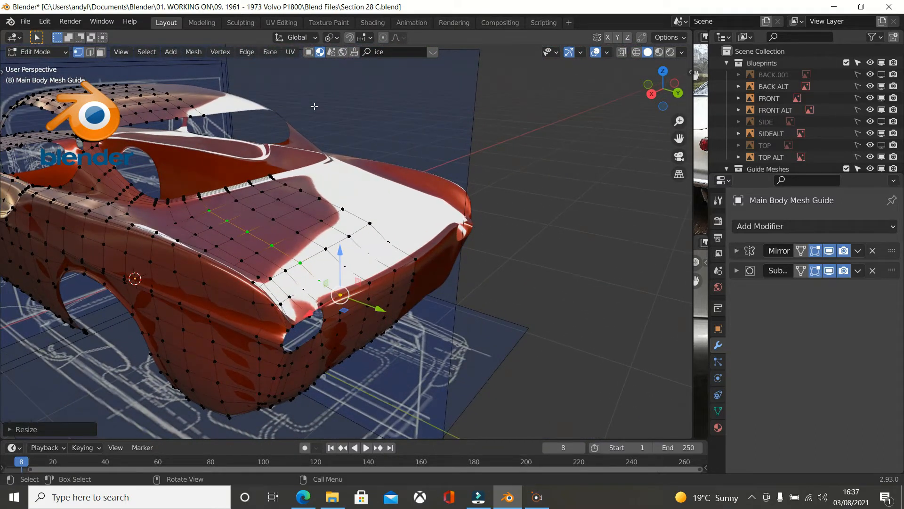
key("KP_7")
scroll(315, 106, "up", 2)
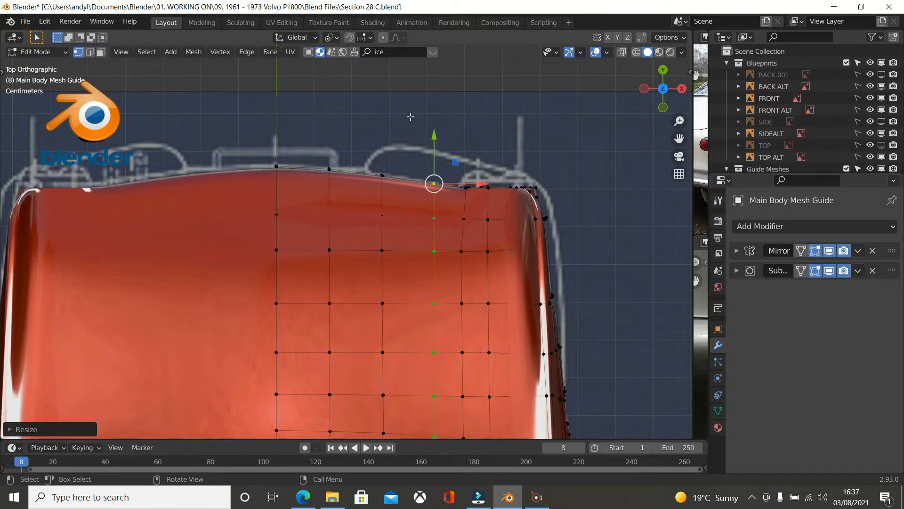
key("z")
left_click(301, 116)
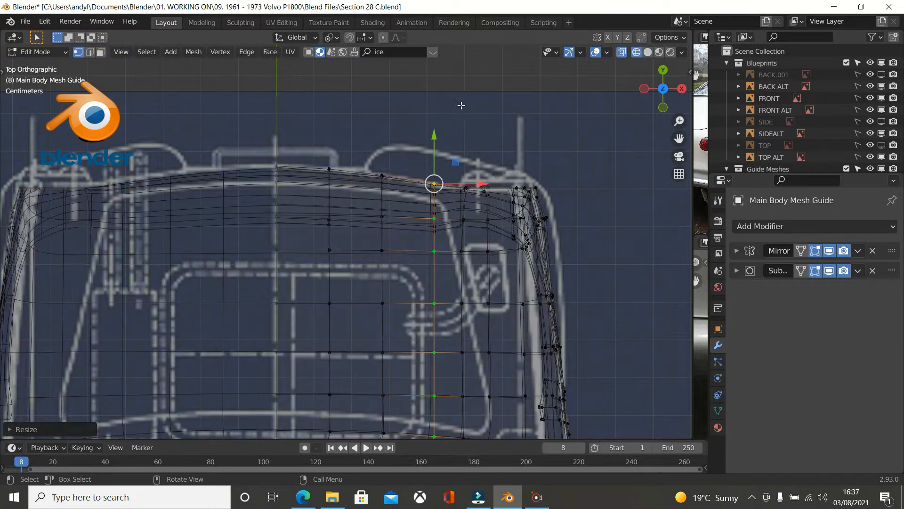
scroll(461, 103, "up", 2)
mouse_move(468, 106)
middle_mouse_down("shift")
mouse_move(435, 148)
mouse_move(374, 158)
middle_mouse_up("shift")
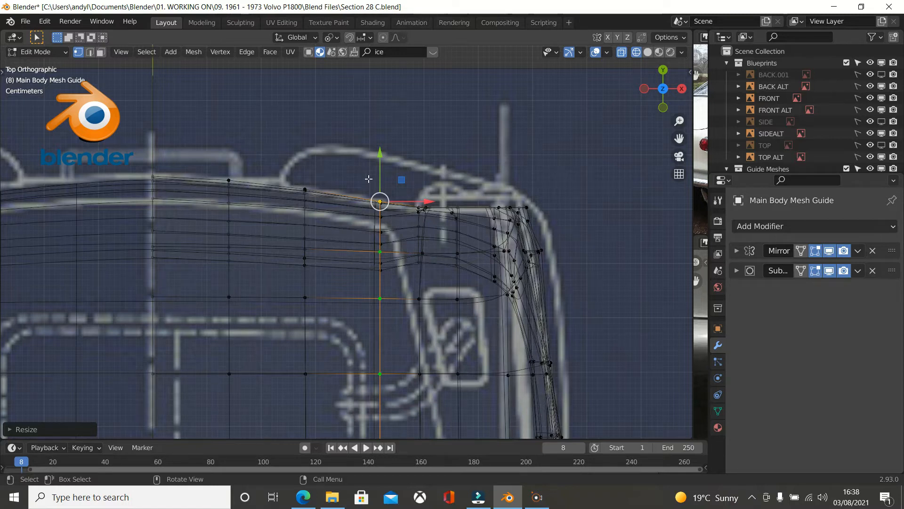
- Try to scale the boot lid column to about 0.99 along Y around its vertex nearest the rear window
scroll(369, 180, "down", 3)
scroll(368, 178, "down", 2)
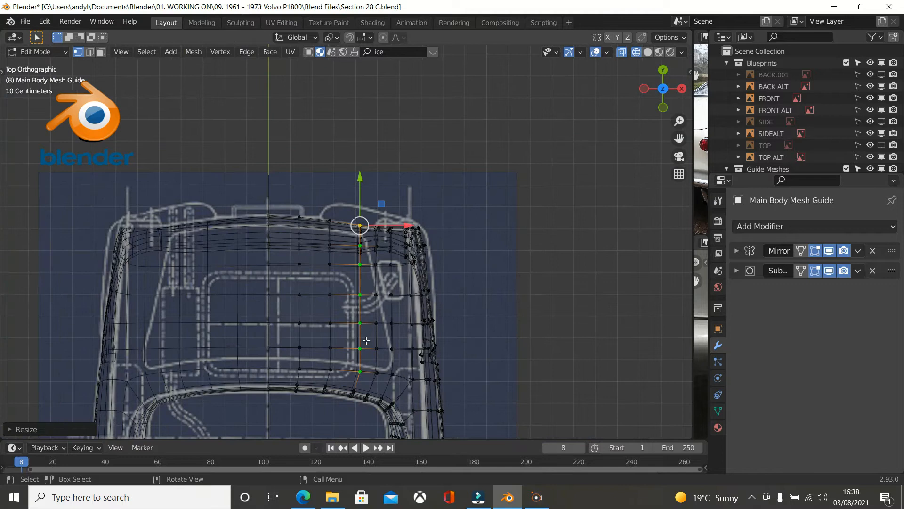
left_click(360, 371, "shift")
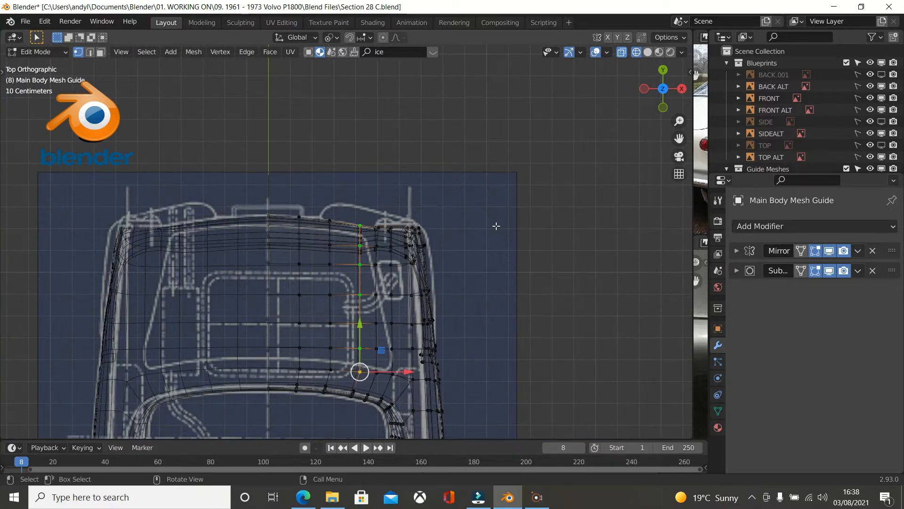
scroll(496, 226, "up", 3)
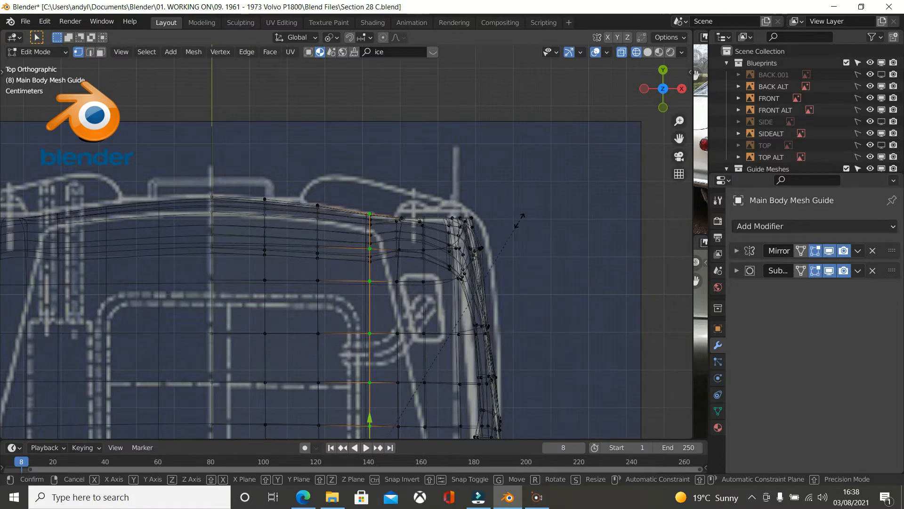
key("s")
key("y")
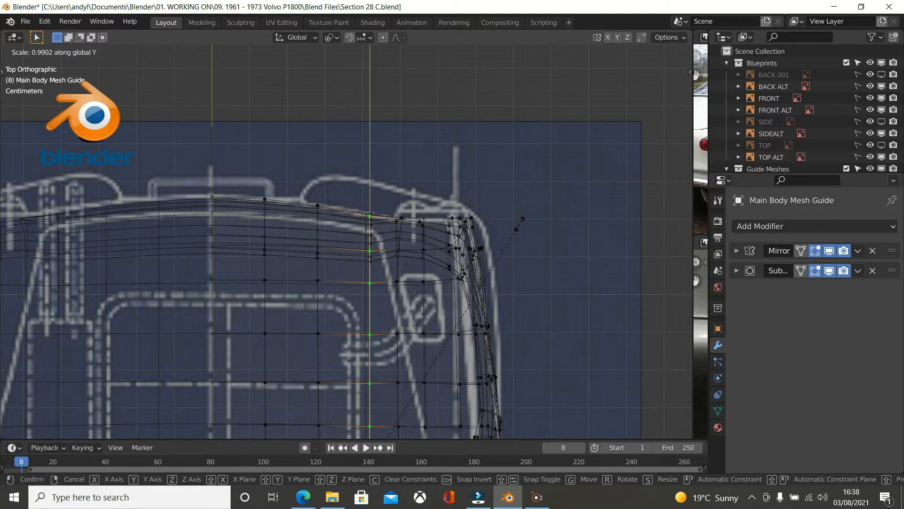
left_click(519, 221)
- Try dissolving the selected boot lid column, and undo it together with the Y scaling
middle_click_drag(422, 231, 210, 121)
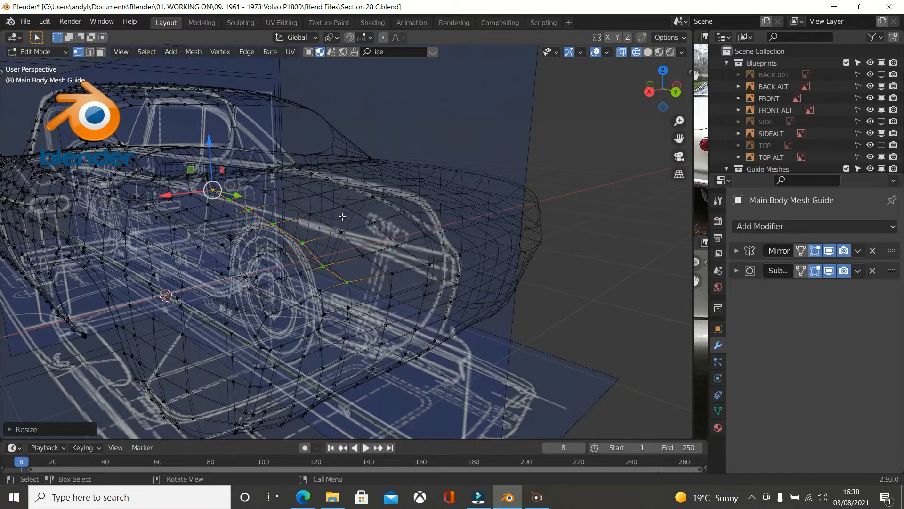
key("ctrl+x")
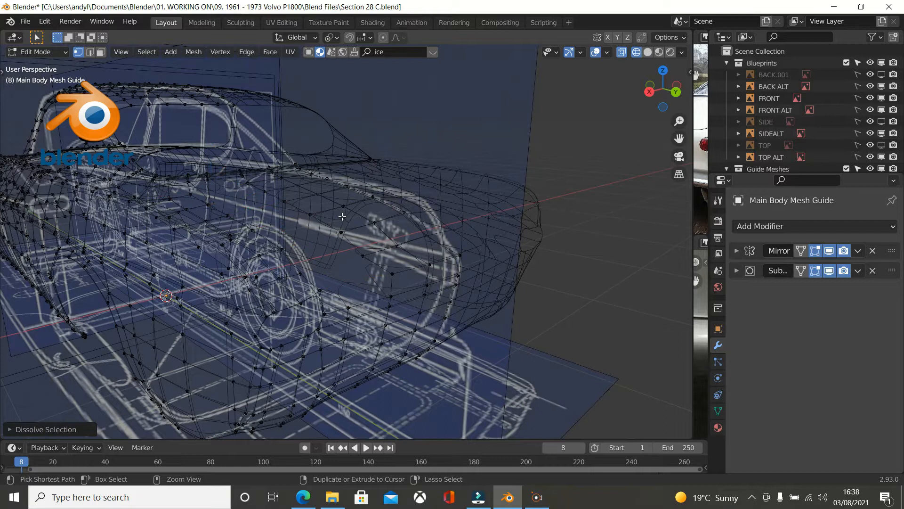
key("ctrl+z")
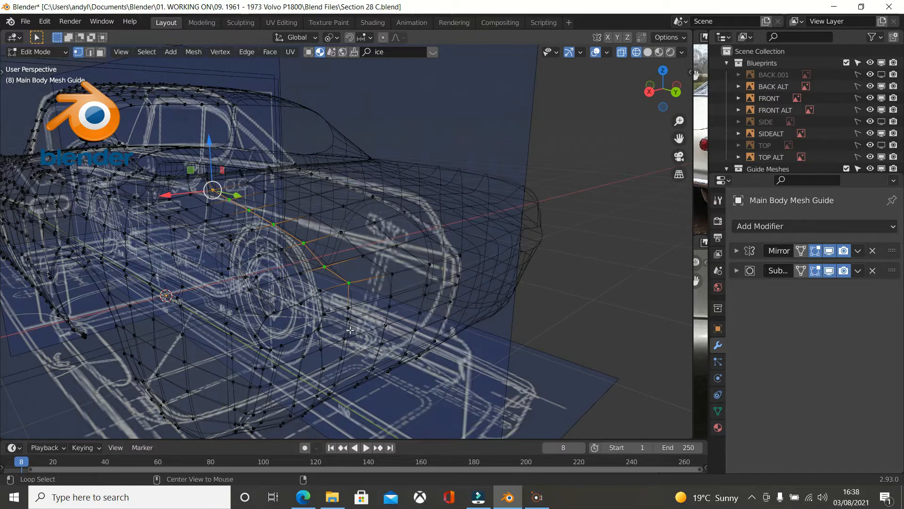
- Extend the selection along the whole column down the rear panel, and deselect its vertices at the rear window edge
left_click(344, 348, "ctrl")
middle_click_drag(344, 348, 328, 264)
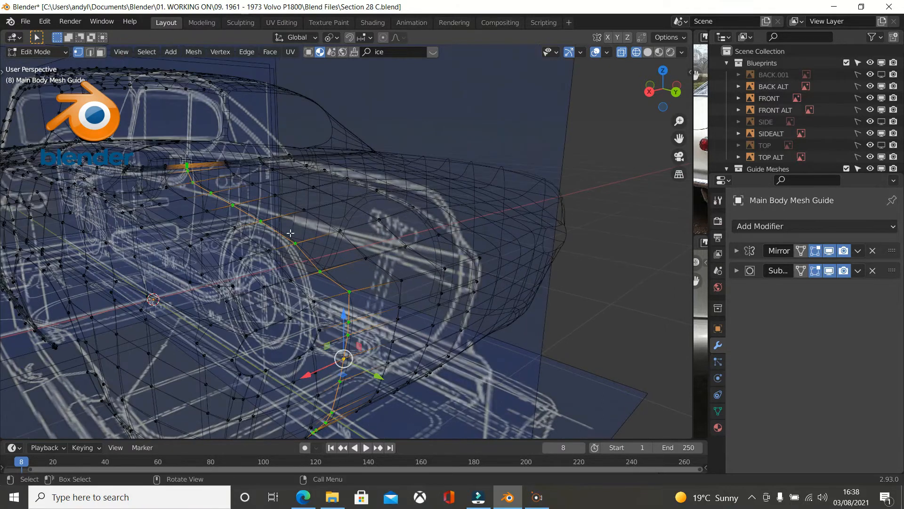
key("KP_7")
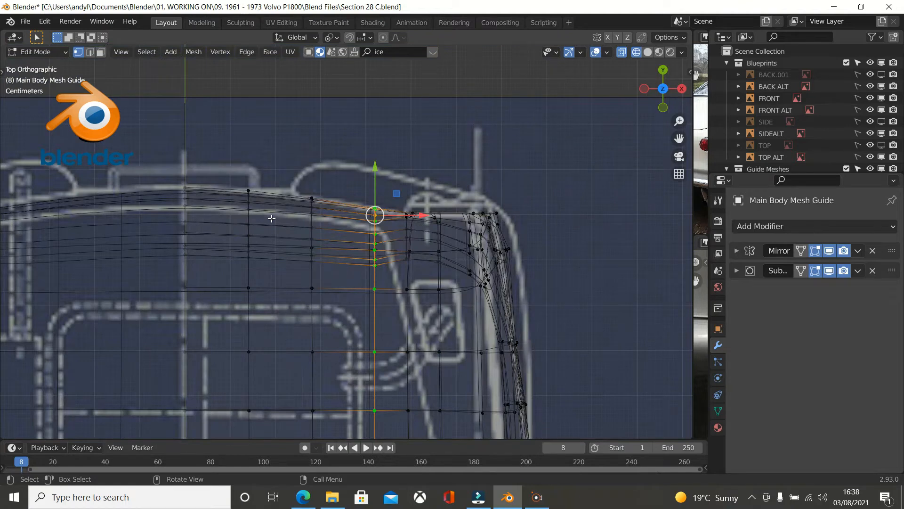
scroll(272, 218, "down", 3)
middle_click_drag(313, 244, 348, 183, "shift")
key("b")
middle_click_drag(346, 319, 384, 373)
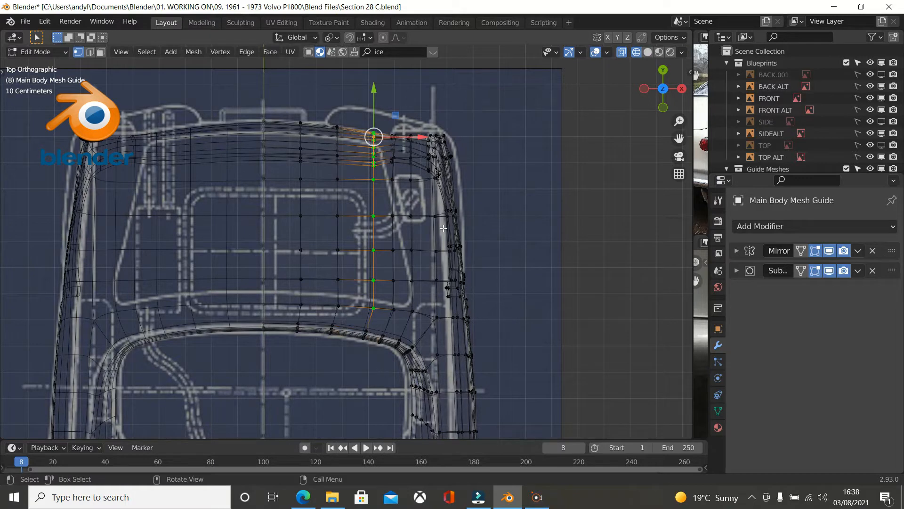
- Scale the boot lid column to about 0.986 along Y around its vertex nearest the rear window
scroll(407, 150, "up", 1)
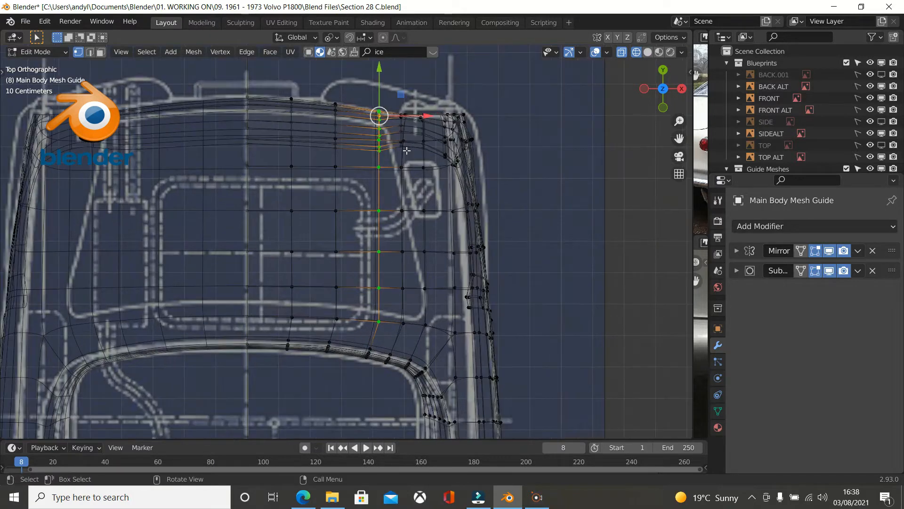
left_click(381, 320, "shift")
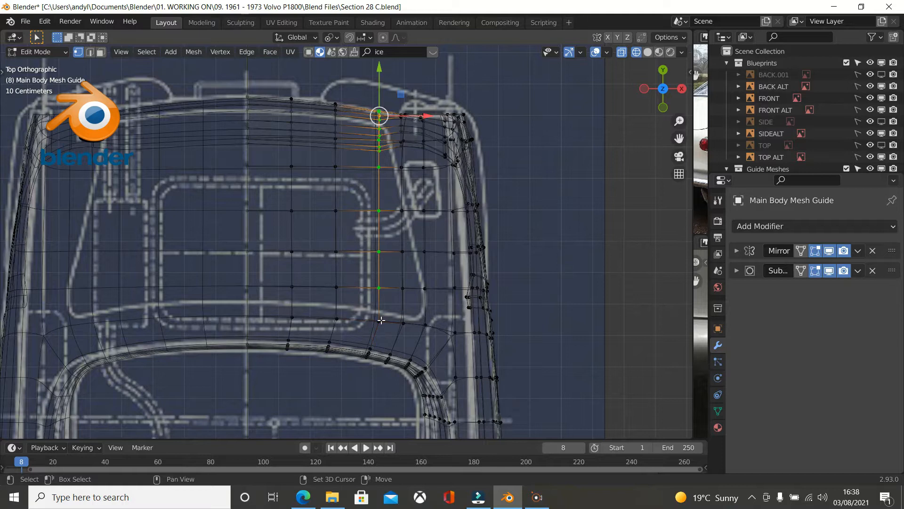
left_click(381, 321, "shift")
middle_click_drag(535, 285, 499, 366, "shift")
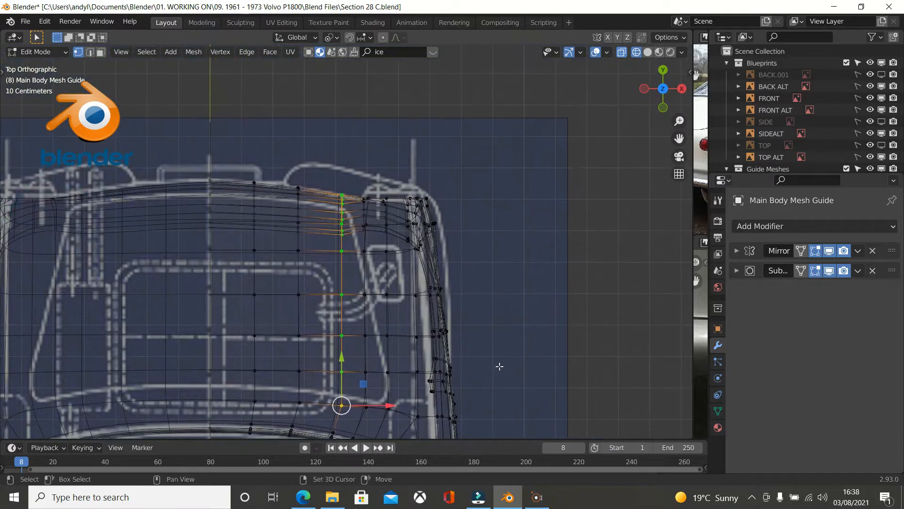
scroll(514, 323, "up", 1)
key("s")
key("y")
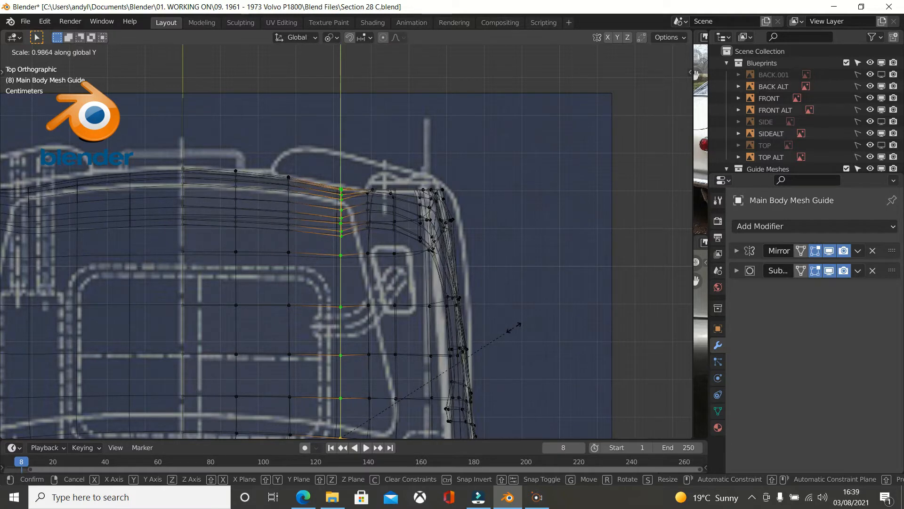
left_click(513, 327)
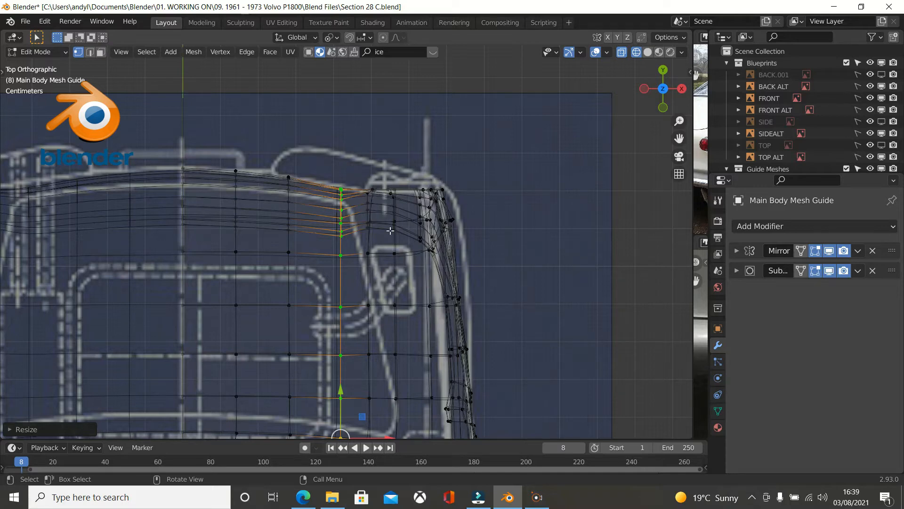
- Select the patch of vertices from the boot lid's outer corner near the rear window to the rear panel's lower centreline
scroll(519, 284, "down", 4)
mouse_move(462, 281)
middle_mouse_down()
mouse_move(275, 309)
mouse_move(315, 196)
mouse_move(299, 198)
middle_mouse_up()
scroll(465, 277, "down", 2)
mouse_move(497, 281)
middle_mouse_down()
mouse_move(465, 277)
mouse_move(457, 261)
mouse_move(350, 216)
mouse_move(541, 264)
mouse_move(389, 250)
mouse_move(444, 197)
mouse_move(354, 272)
mouse_move(405, 281)
mouse_move(333, 348)
middle_mouse_up()
scroll(465, 277, "up", 1)
key("shift+z")
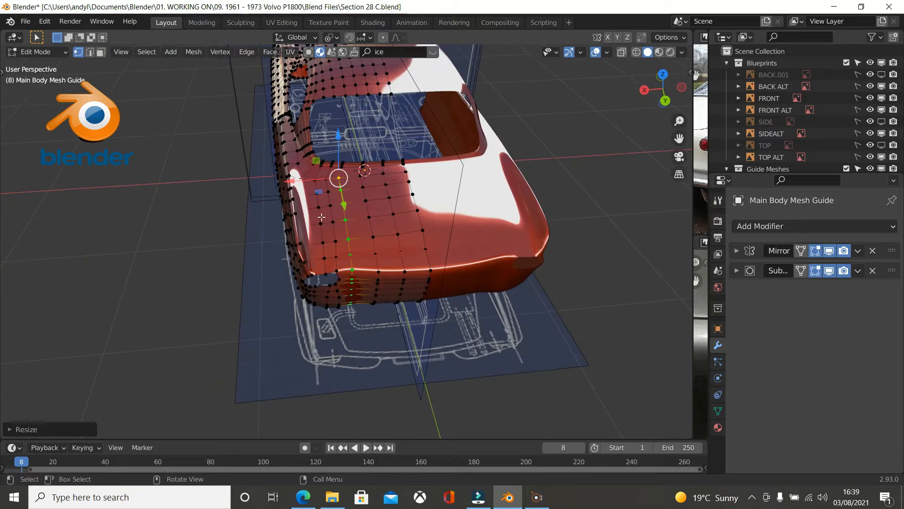
left_click_drag(316, 183, 294, 184)
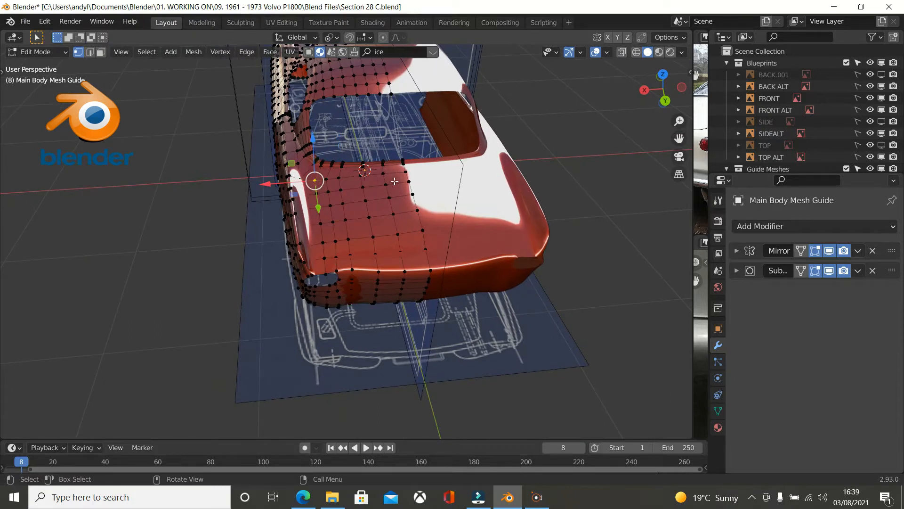
middle_click_drag(406, 180, 417, 145)
mouse_move(401, 199)
middle_mouse_down()
mouse_move(390, 188)
mouse_move(344, 196)
mouse_move(384, 153)
mouse_move(413, 208)
middle_mouse_up()
key("ctrl")
left_click(433, 331, "ctrl")
middle_click_drag(433, 331, 494, 392)
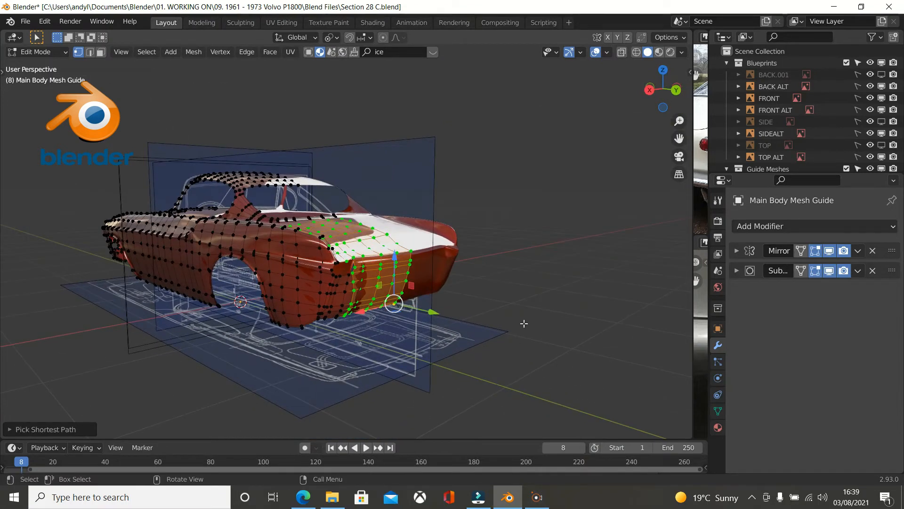
- Hide all vertices outside the boot lid and rear panel patch, and show it in wireframe over the side-view blueprint
key("ctrl+i")
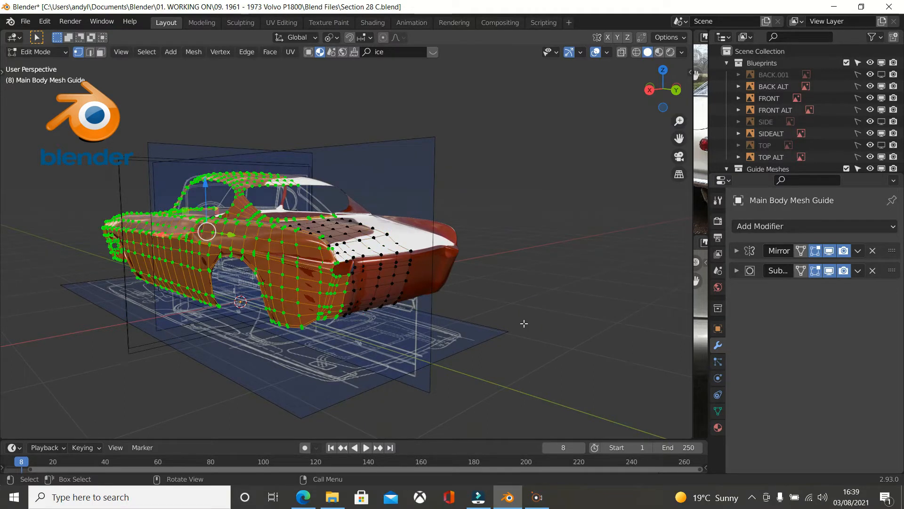
key("h")
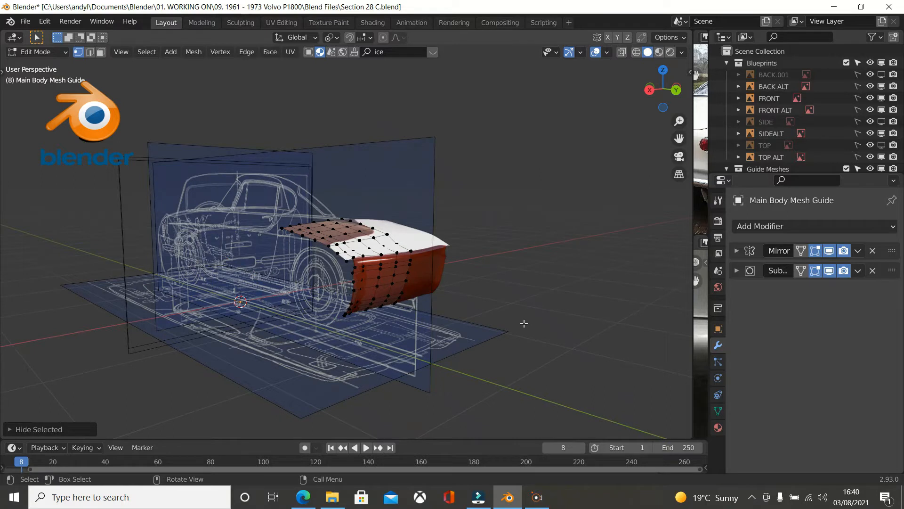
key("KP_3")
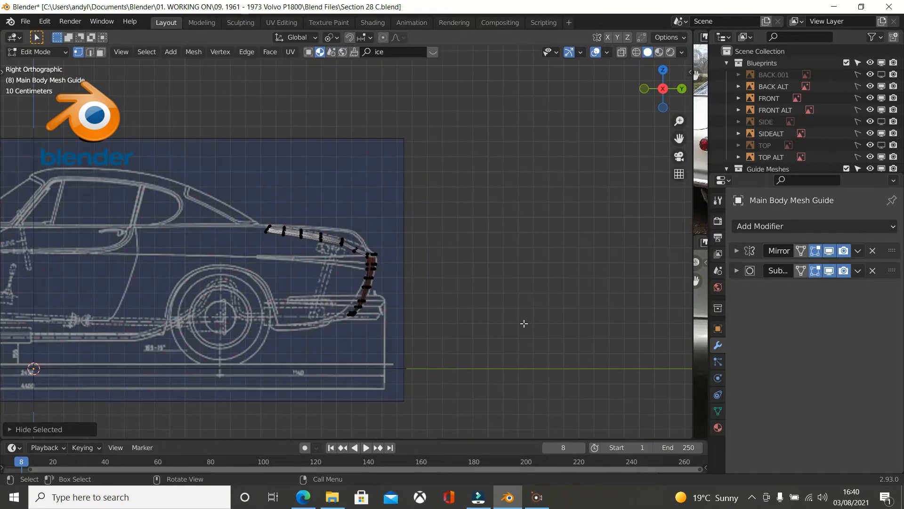
scroll(524, 324, "up", 7)
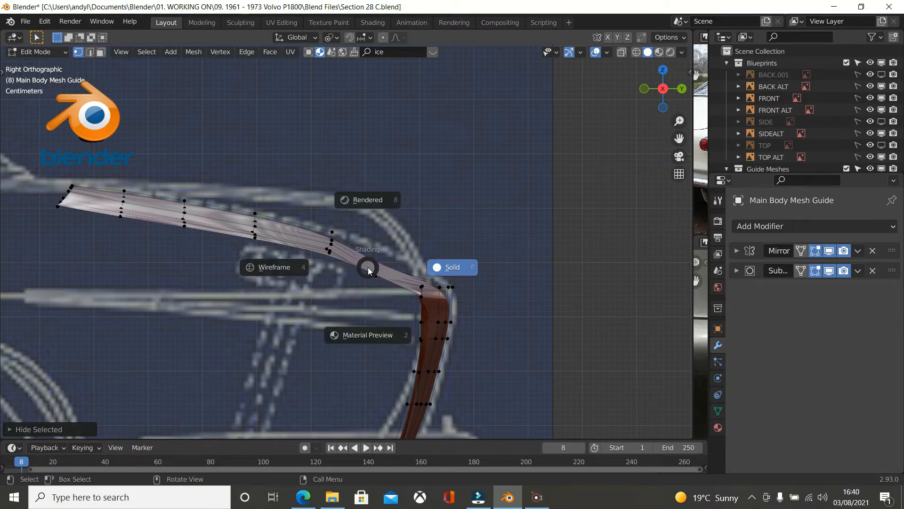
left_click(283, 268)
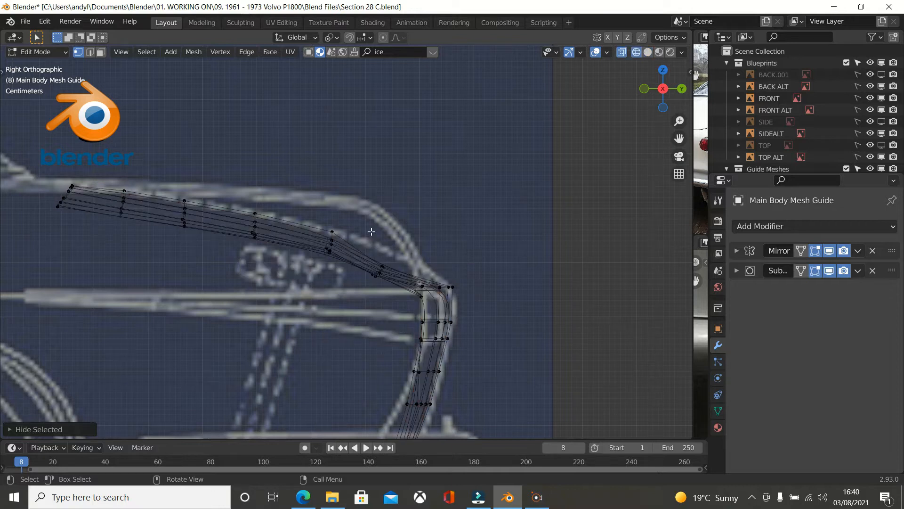
- Raise the boot lid row just ahead of the rear edge by about 0.026 m along Z to follow the side blueprint
key("b")
left_click_drag(362, 230, 385, 345)
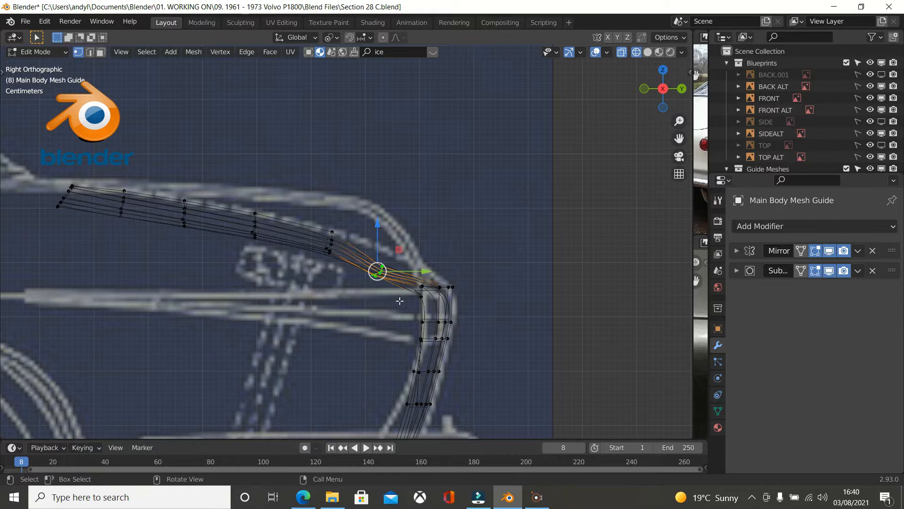
key("g")
key("z")
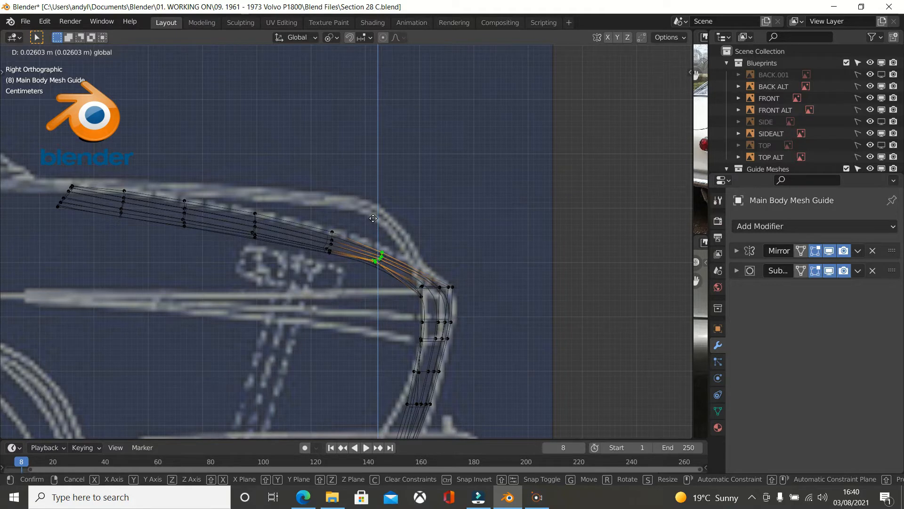
left_click(373, 217)
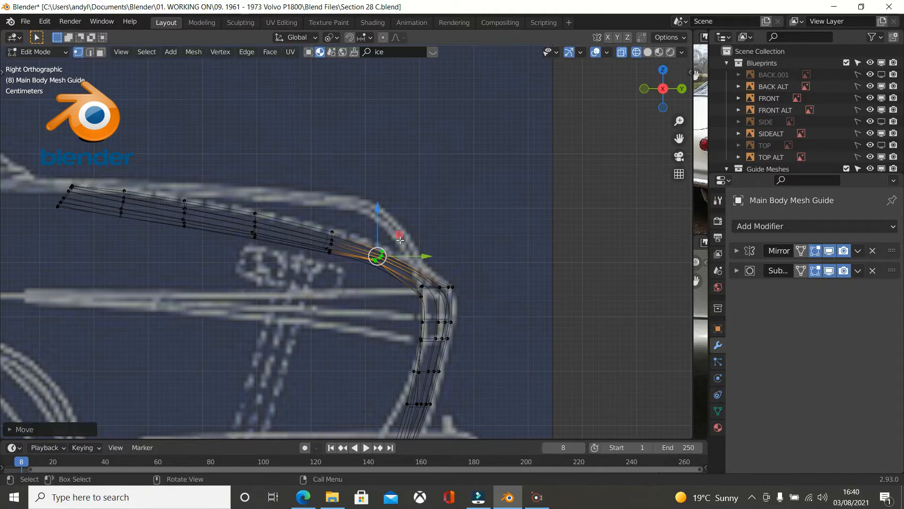
- In the top view, flatten the raised boot lid row by scaling it to 0 along Y around its centreline vertex
scroll(398, 241, "up", 2)
middle_click_drag(401, 243, 390, 287)
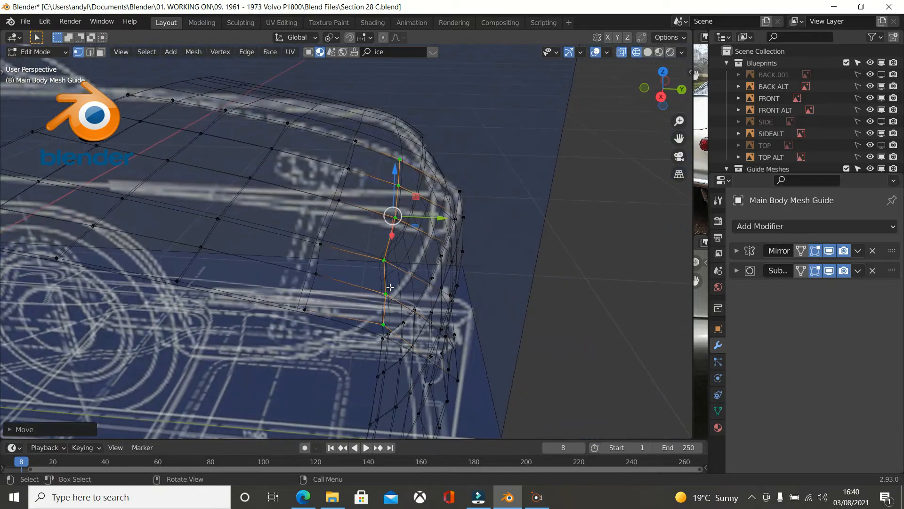
key("KP_7")
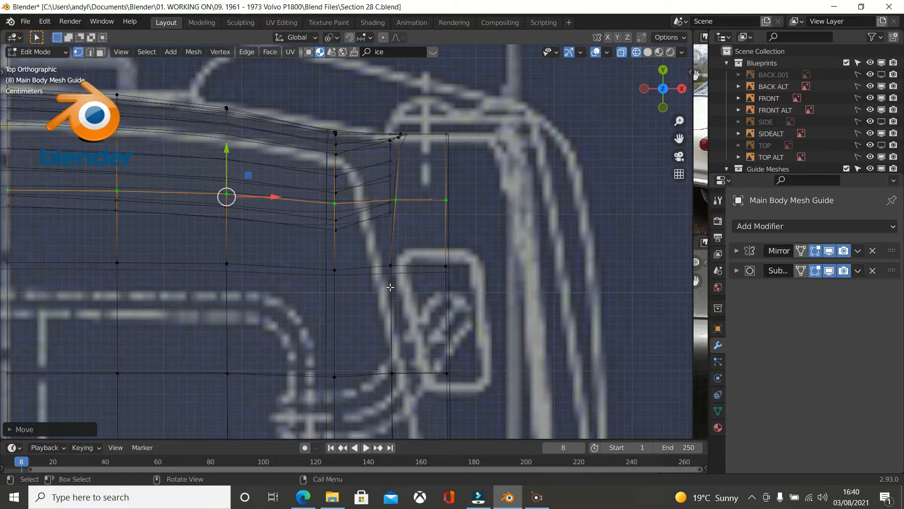
scroll(390, 286, "down", 3)
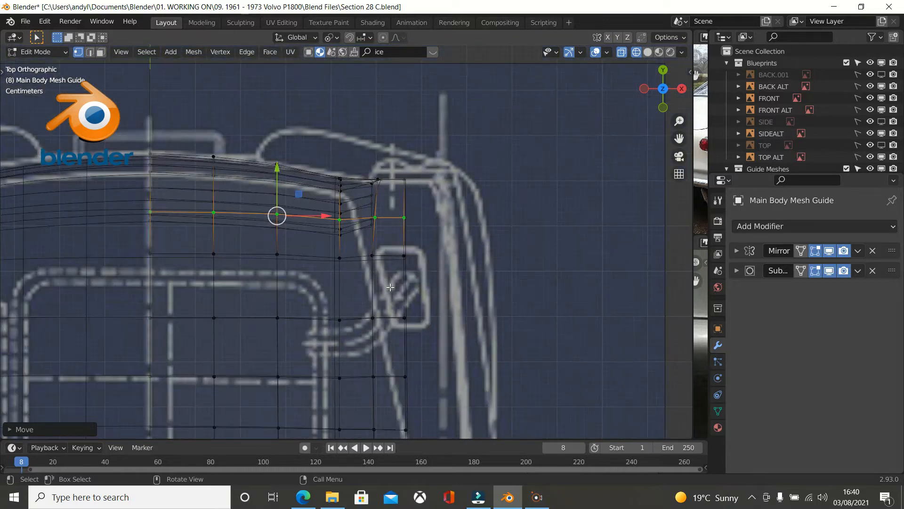
left_click(151, 214, "shift")
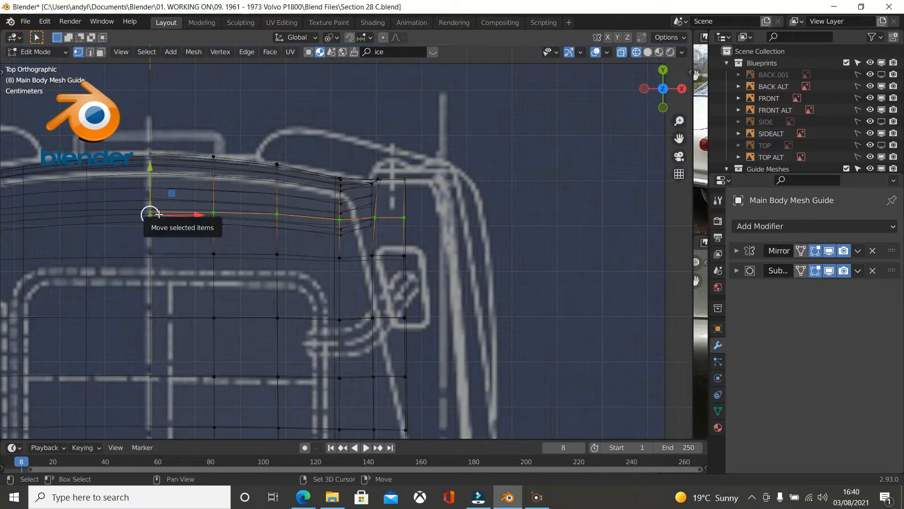
scroll(175, 189, "up", 1)
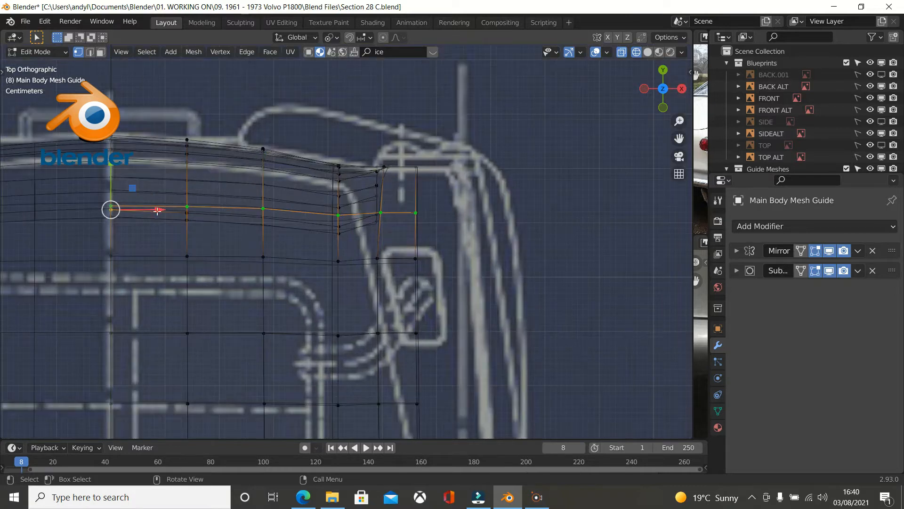
left_click(112, 208, "ctrl")
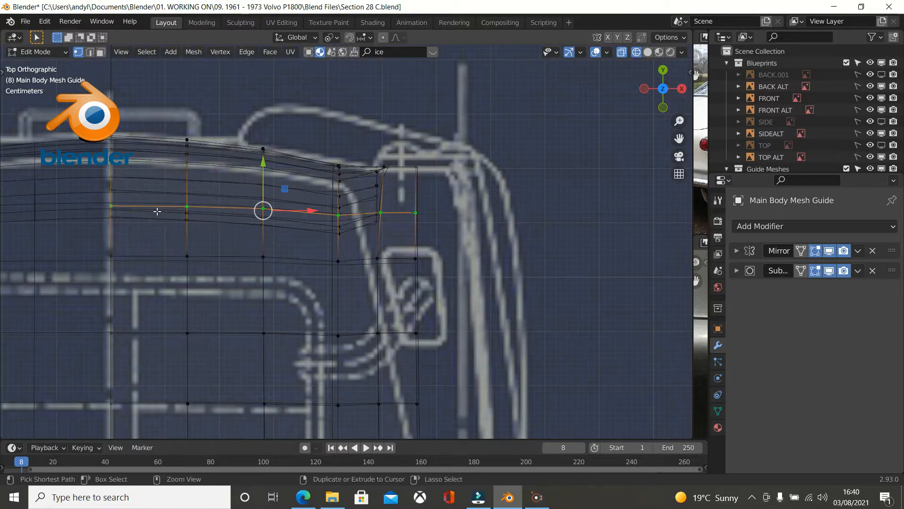
left_click(115, 204, "shift")
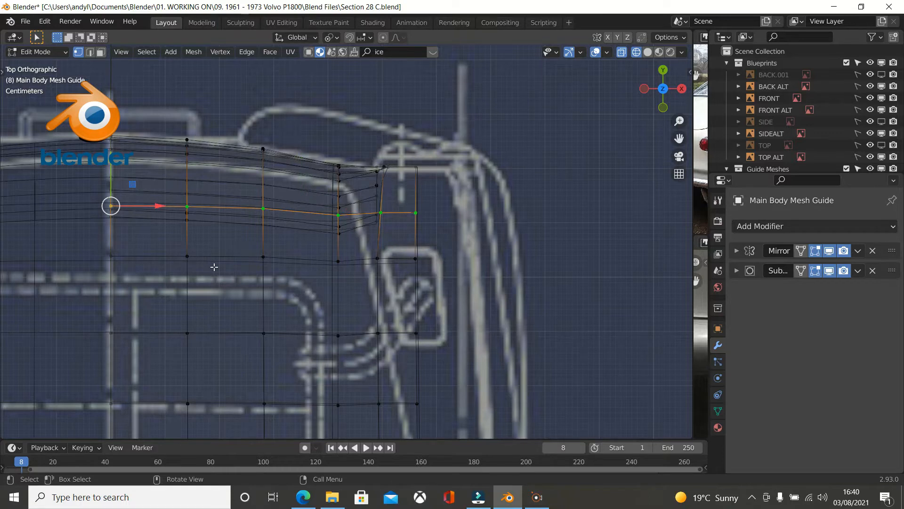
key("s")
type("y")
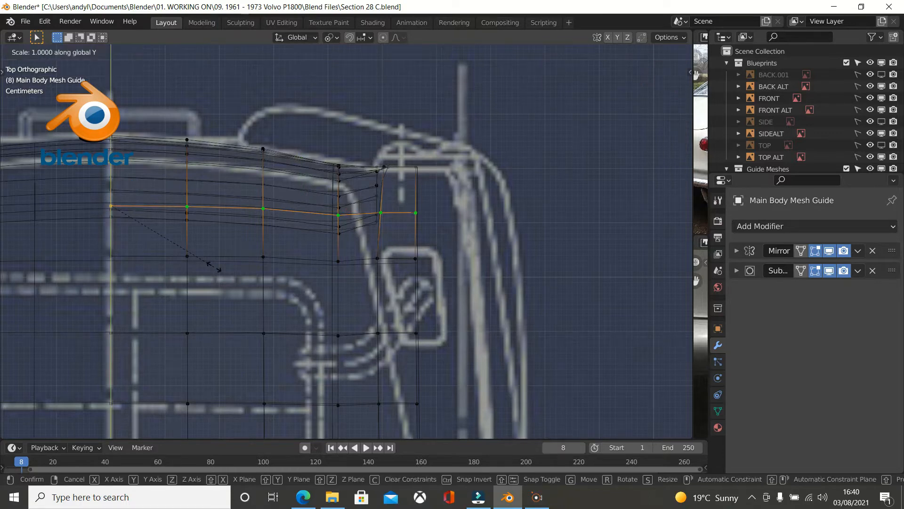
type("0")
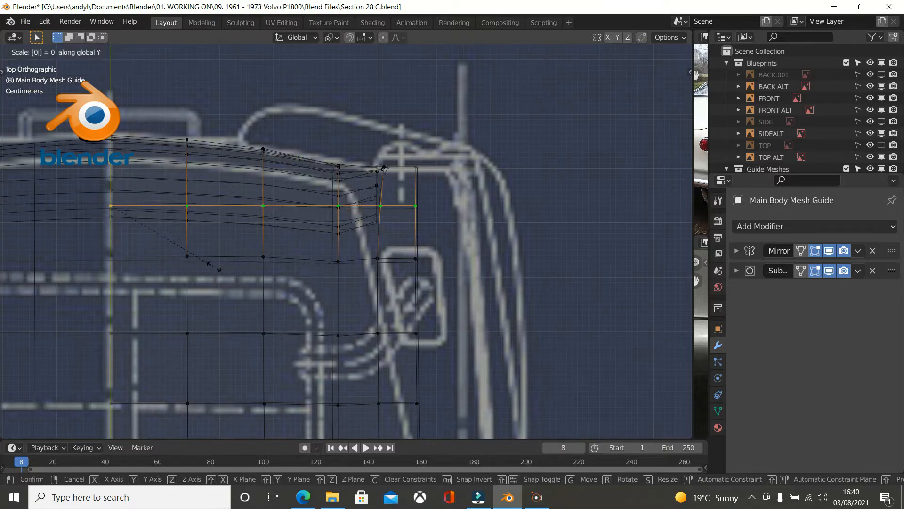
key("Return")
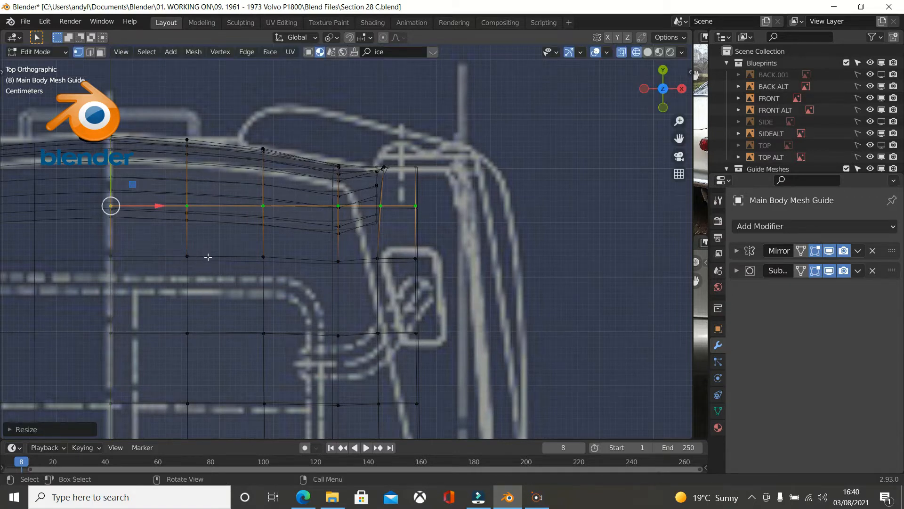
- Select the next boot lid row toward the rear window and scale it to 0 along Y around its centreline vertex
left_click(413, 254)
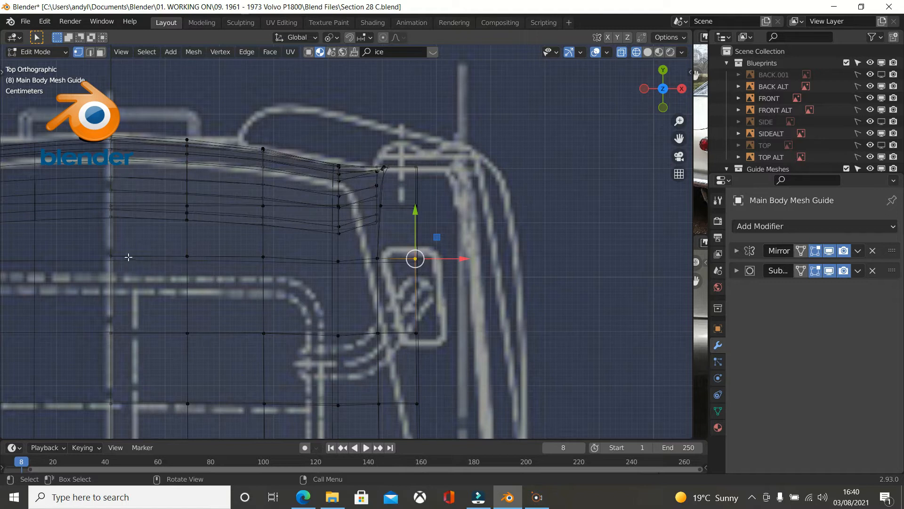
left_click(109, 256, "ctrl")
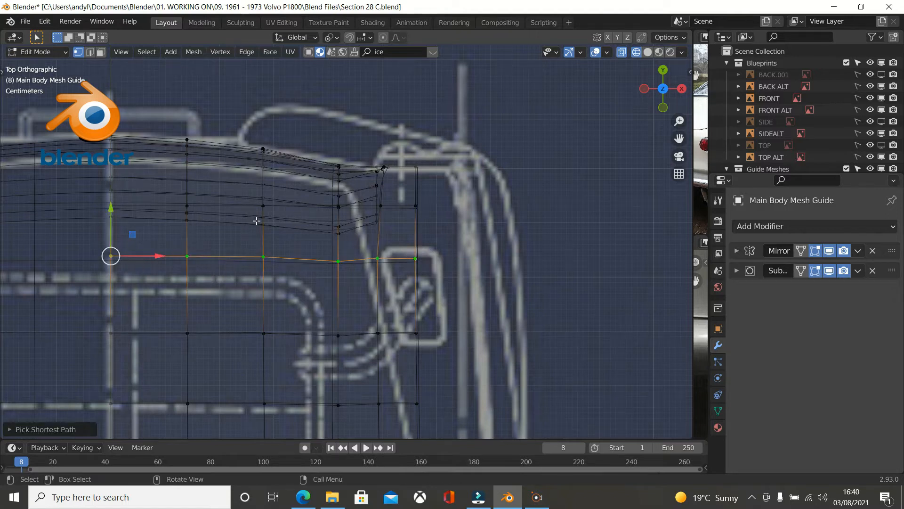
key("s")
key("y")
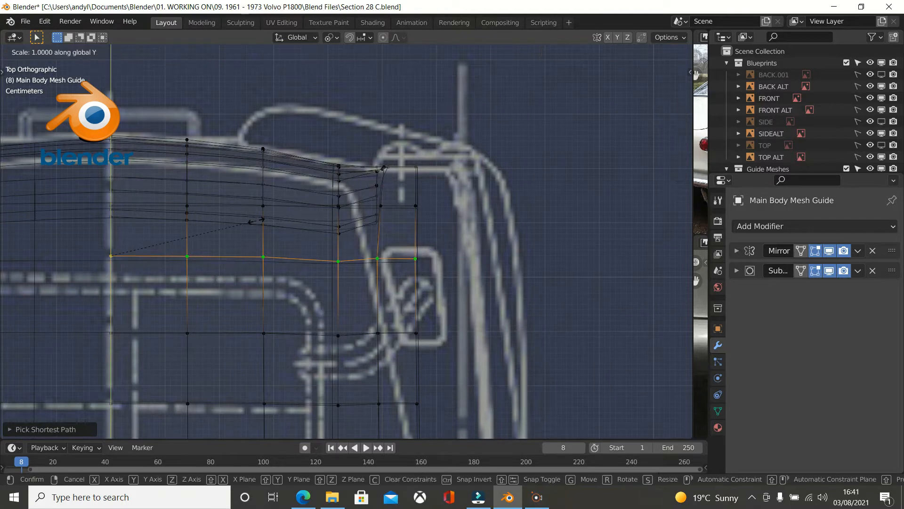
key("0")
key("Return")
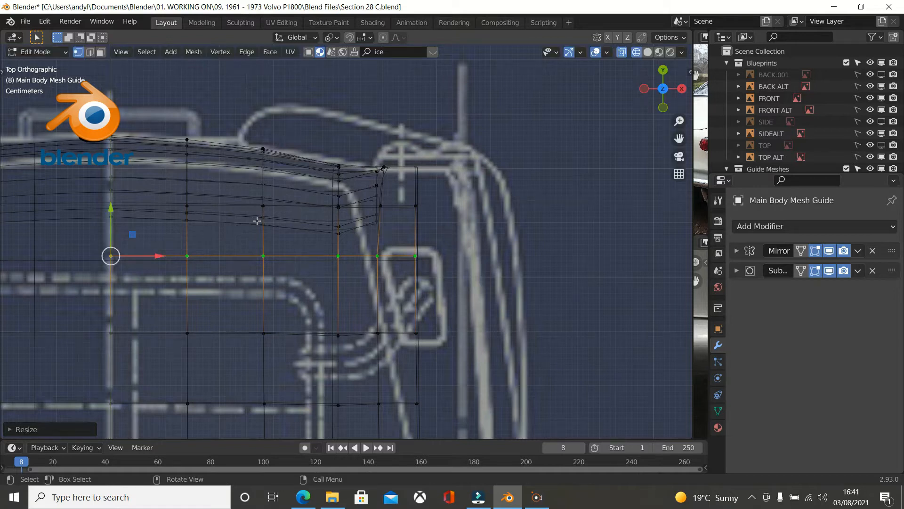
- Flatten the third boot lid row from the rear edge by scaling it to 0 along Y around its centreline vertex
left_click(416, 334)
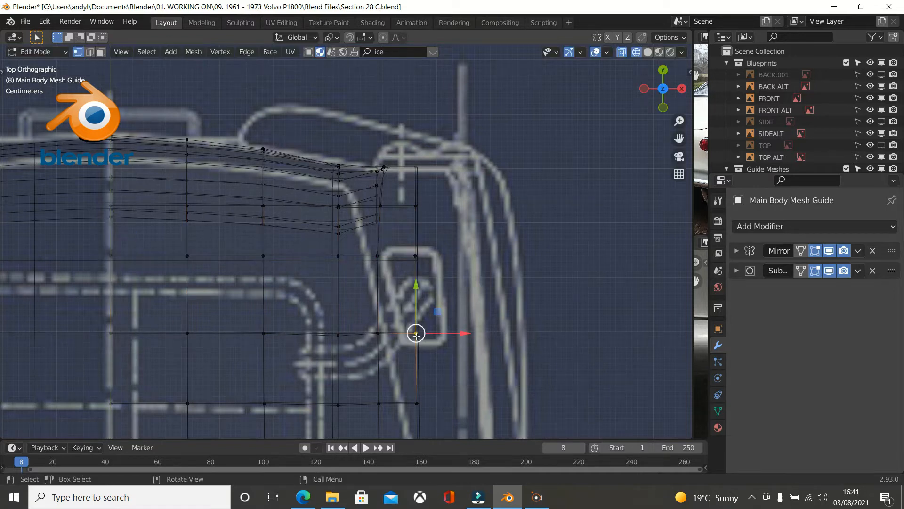
left_click(111, 334, "ctrl")
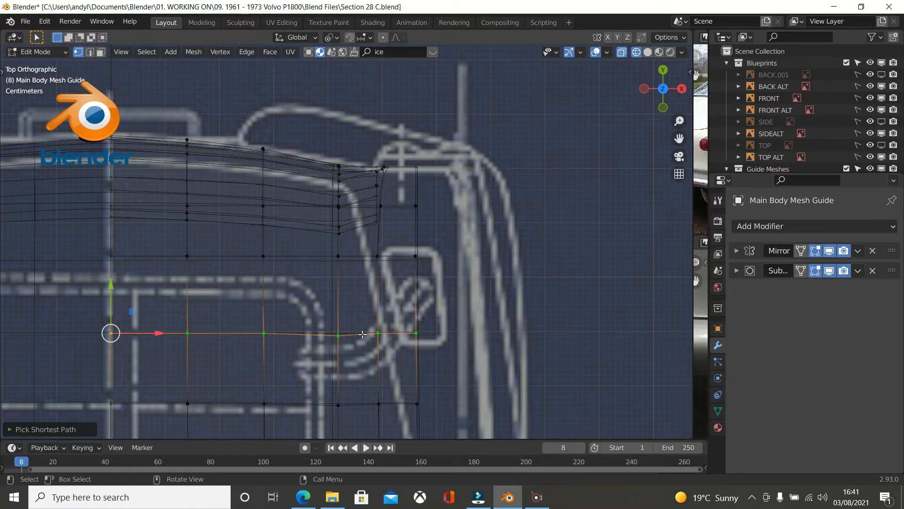
key("s")
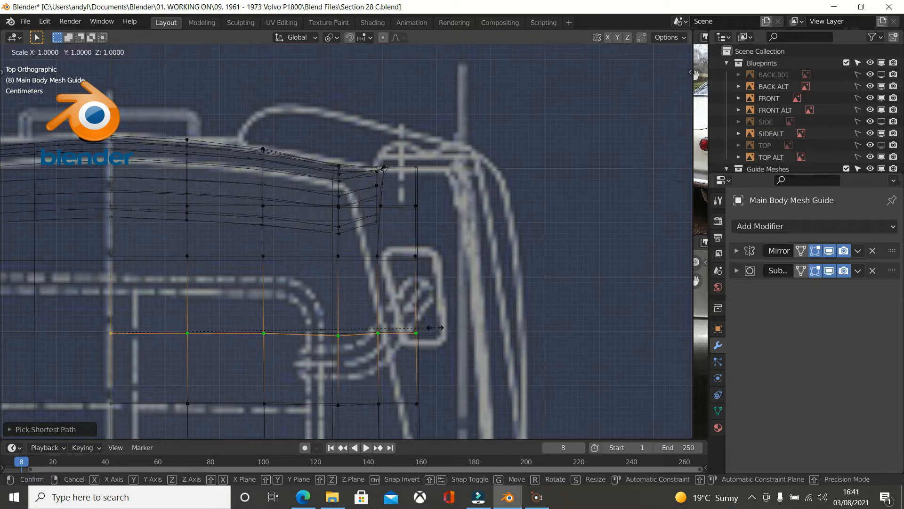
type("y")
type("0")
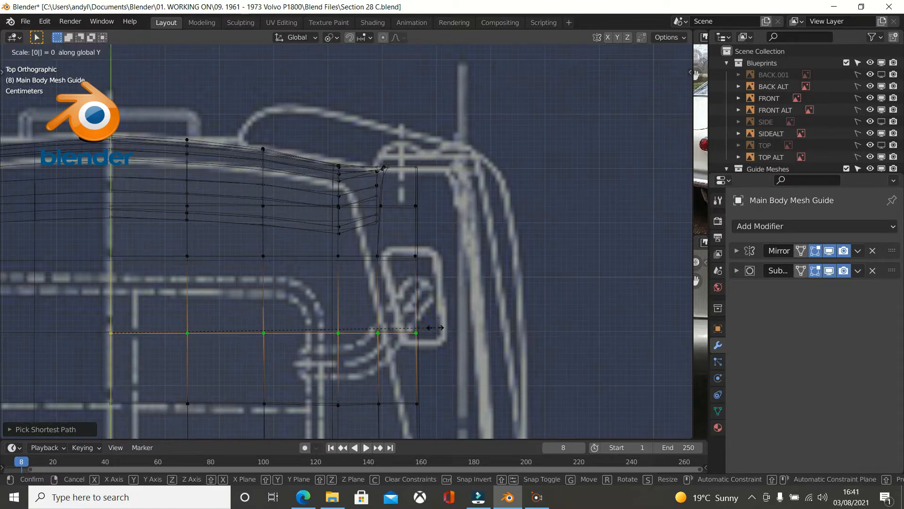
key("Return")
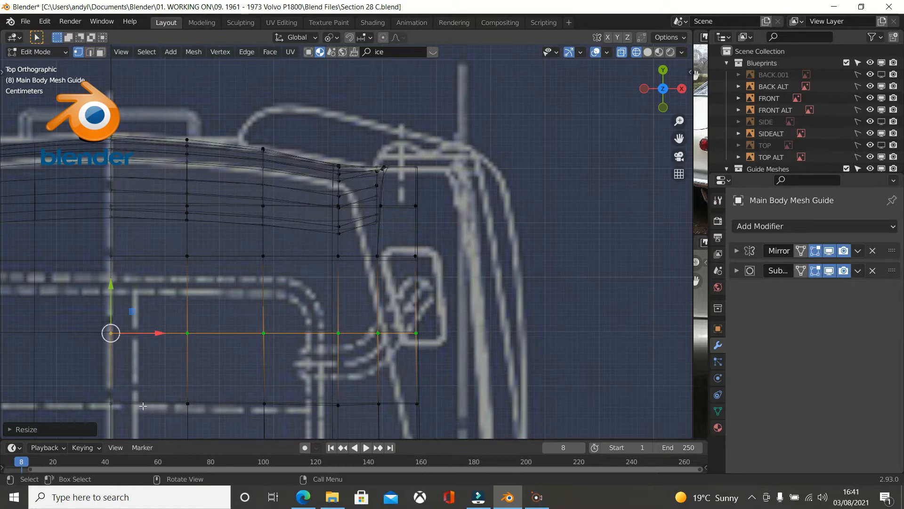
- Select the fourth boot lid row from the rear edge and scale it to 0 along Y around its centreline vertex
left_click(418, 403)
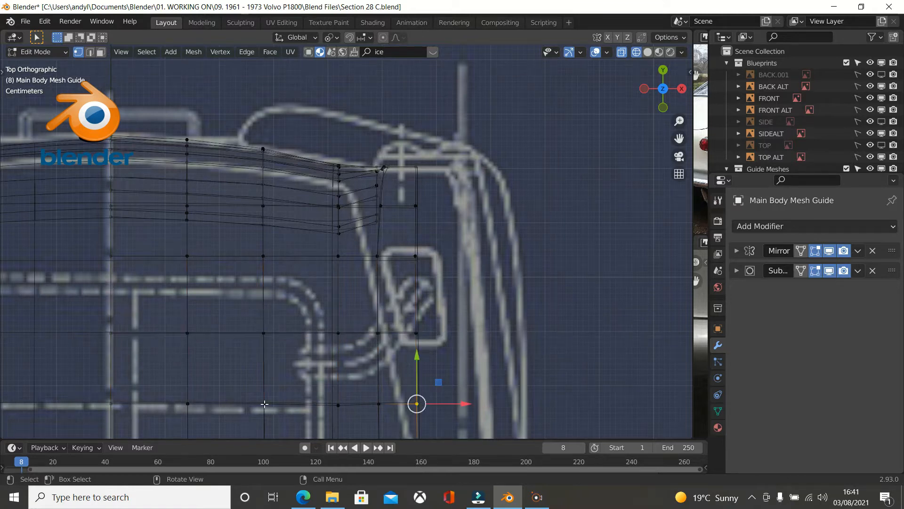
left_click(114, 400, "ctrl")
key("s")
key("y")
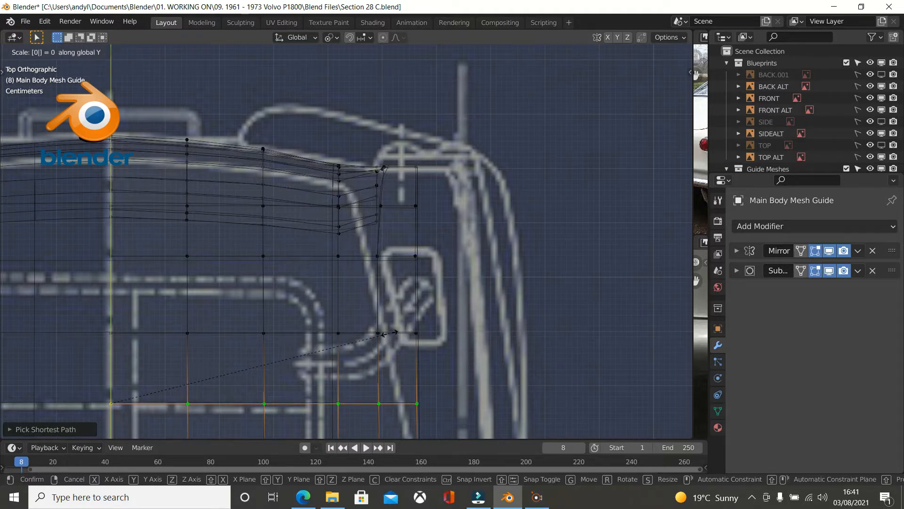
left_click(384, 334)
- Compare the smoothed boot lid and rear panel profile with the side and top blueprints
scroll(391, 333, "down", 3)
middle_click_drag(391, 333, 286, 235)
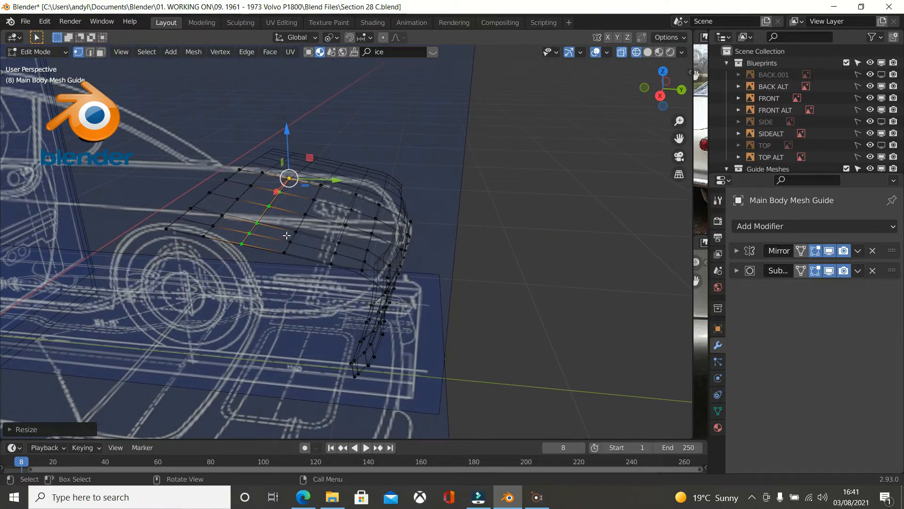
key("KP_3")
scroll(286, 235, "up", 5)
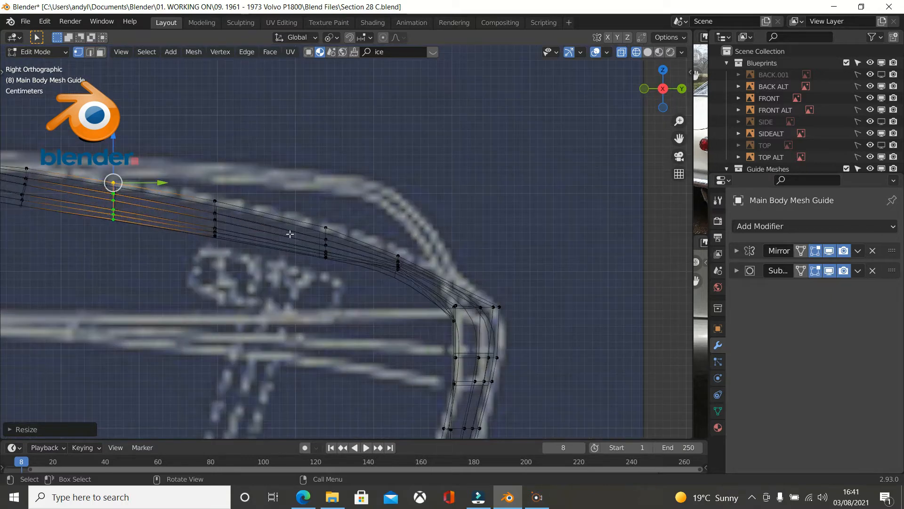
scroll(289, 234, "down", 1)
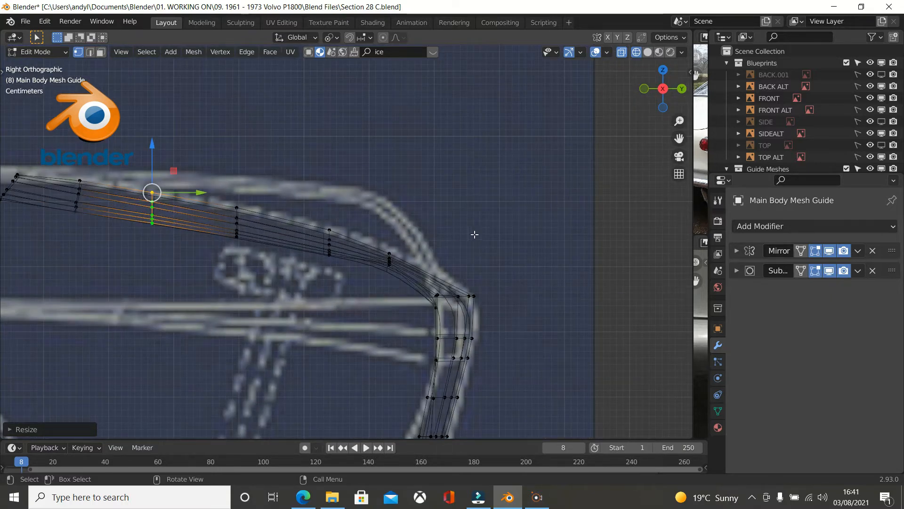
key("Tab")
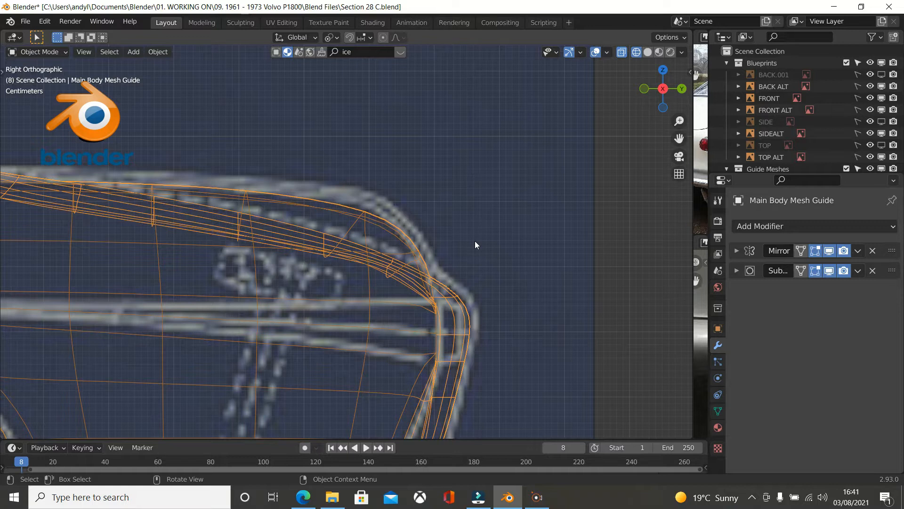
scroll(470, 239, "down", 1)
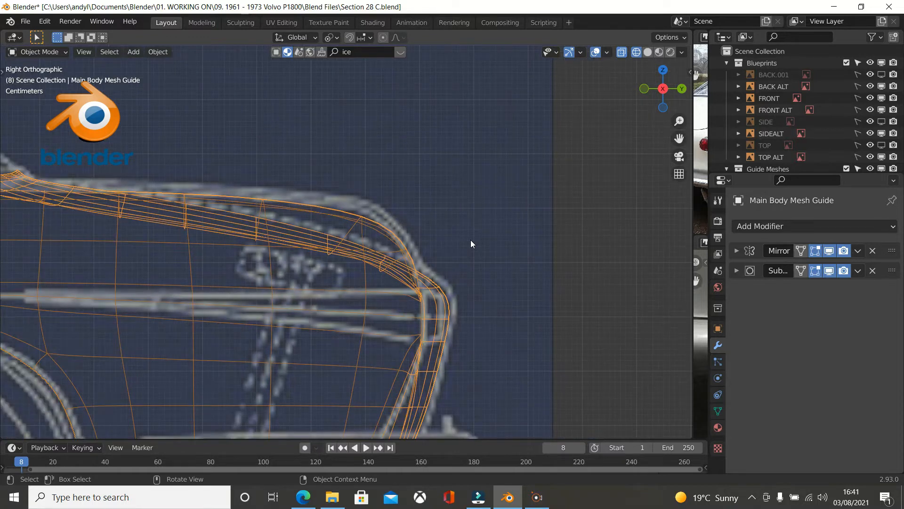
key("Tab")
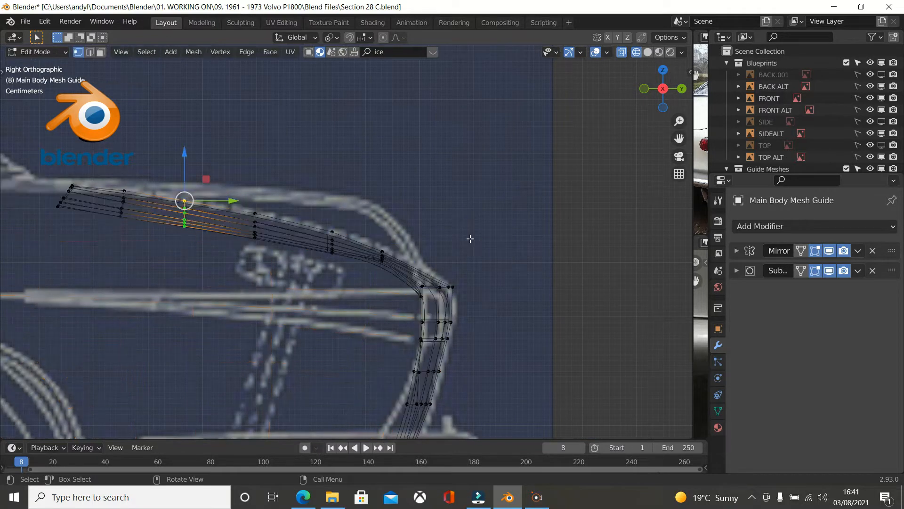
key("Tab")
scroll(470, 239, "up", 3)
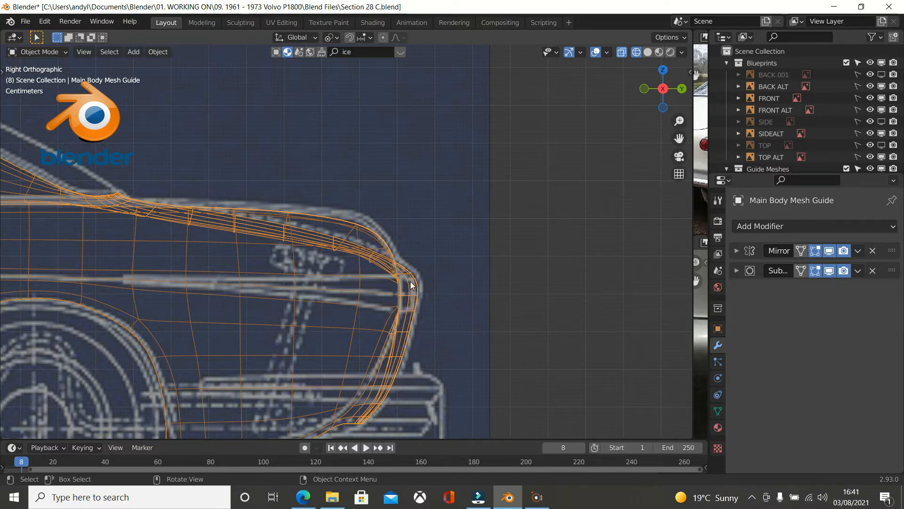
key("KP_7")
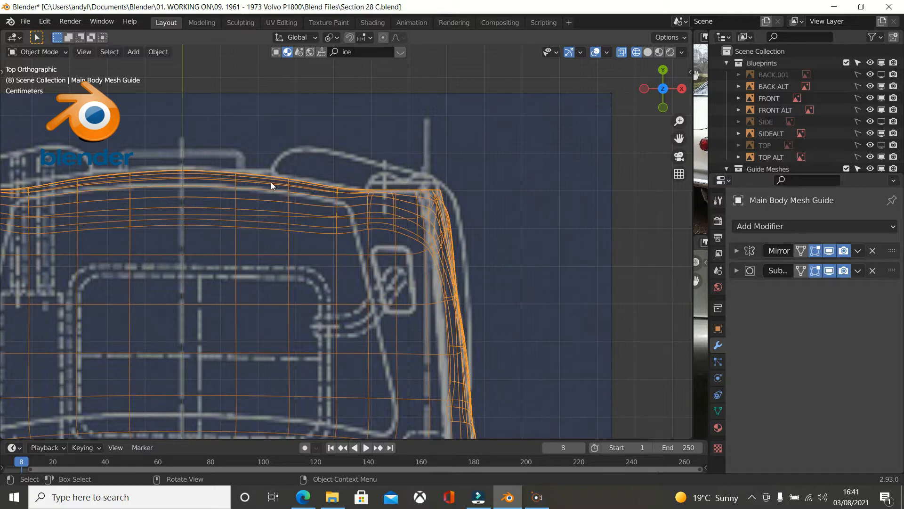
key("Tab")
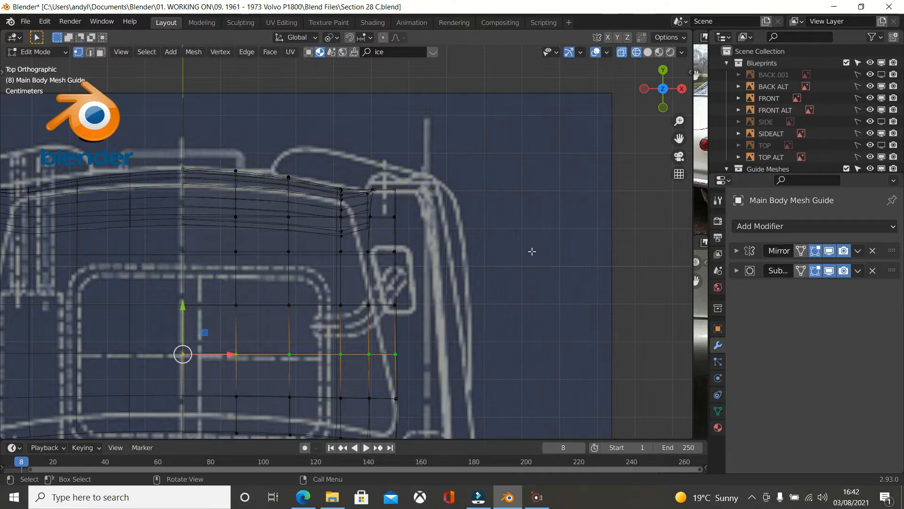
key("KP_3")
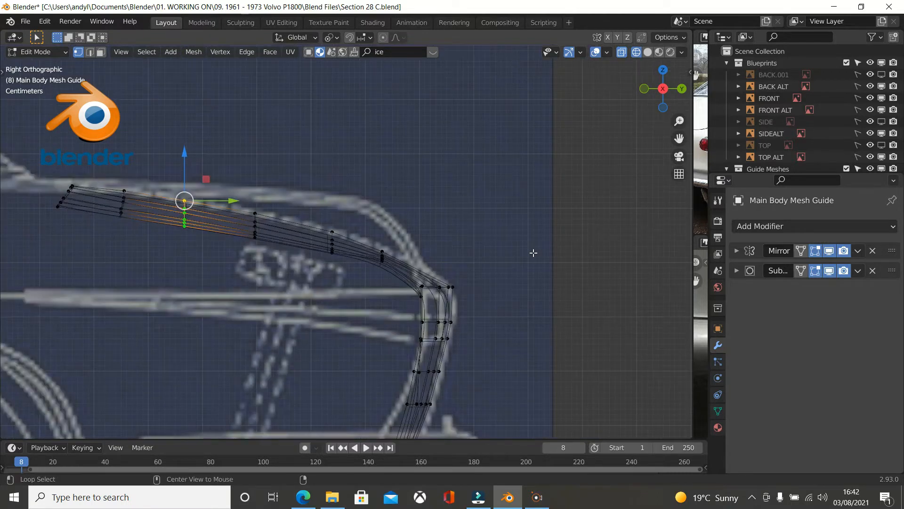
- Reveal the hidden body geometry, switch the viewport to solid shading and deselect everything
key("alt+h")
key("z")
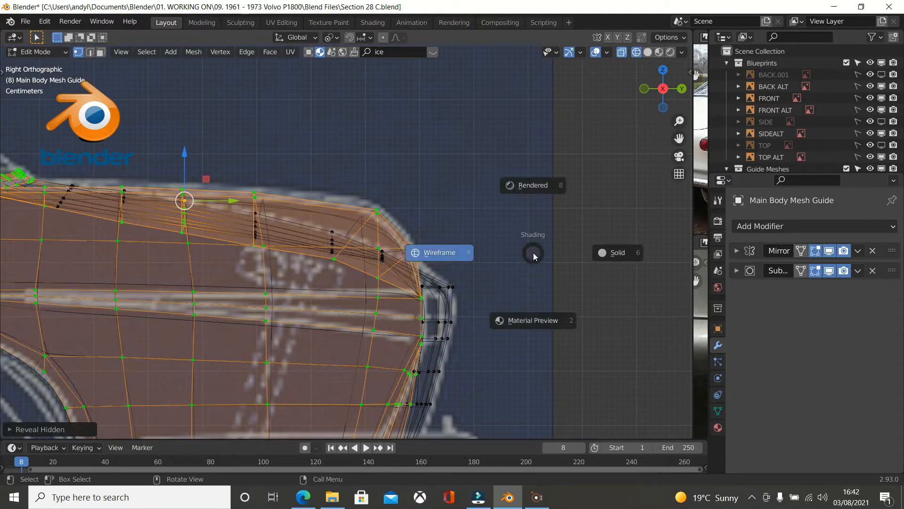
left_click(597, 256)
middle_click_drag(590, 258, 402, 318)
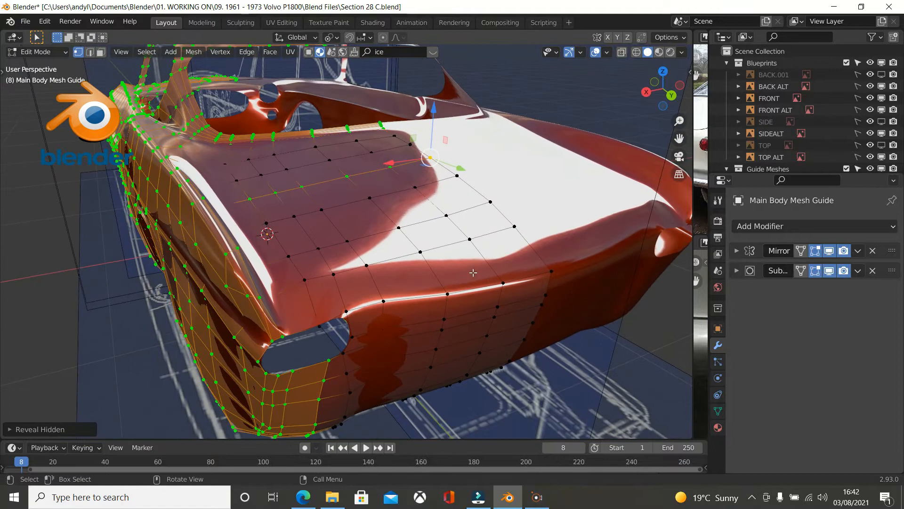
key("alt+a")
- Select the boot lid's centreline vertex column from the rear window to the rear edge and smooth it with LoopTools Relax
middle_click_drag(400, 135, 321, 166)
middle_click_drag(453, 146, 412, 135)
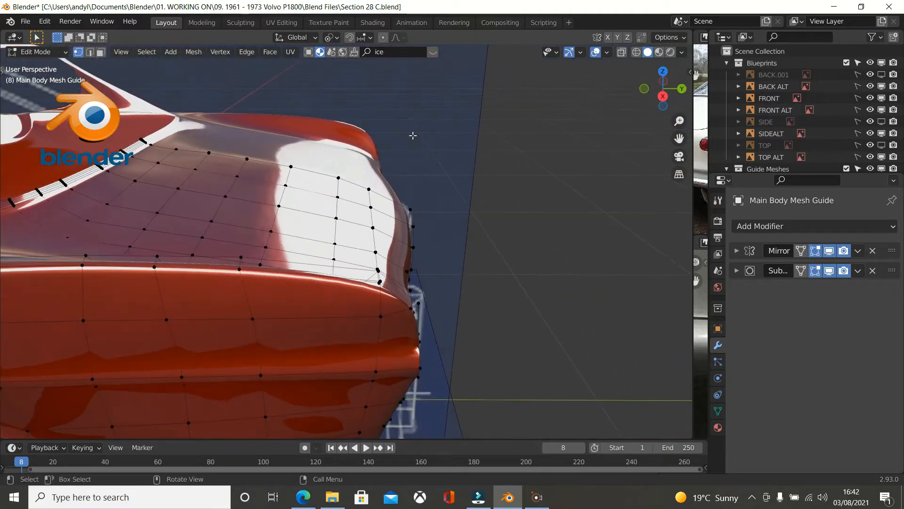
left_click(187, 149)
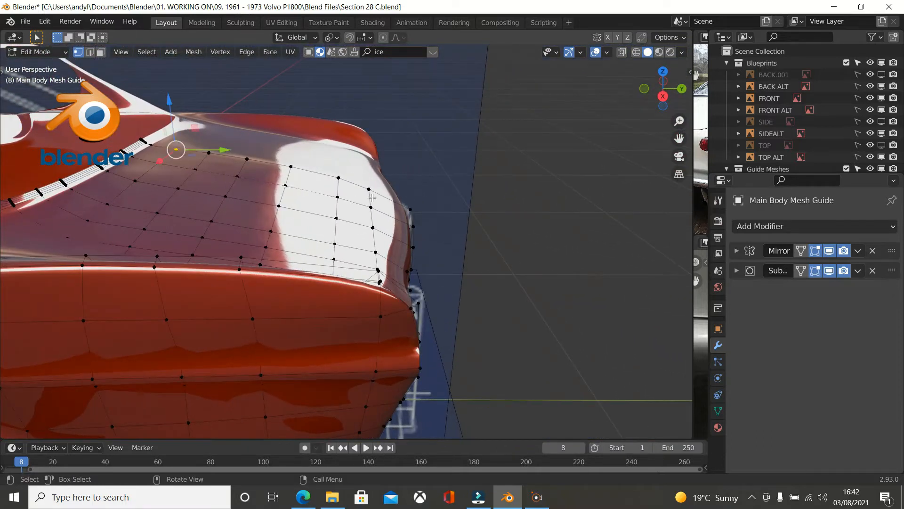
middle_click_drag(384, 195, 395, 200)
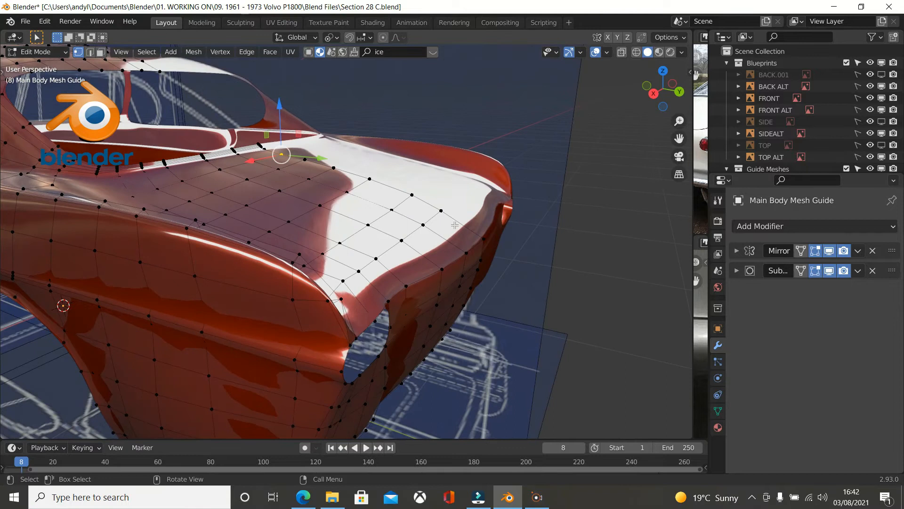
left_click(482, 239, "ctrl")
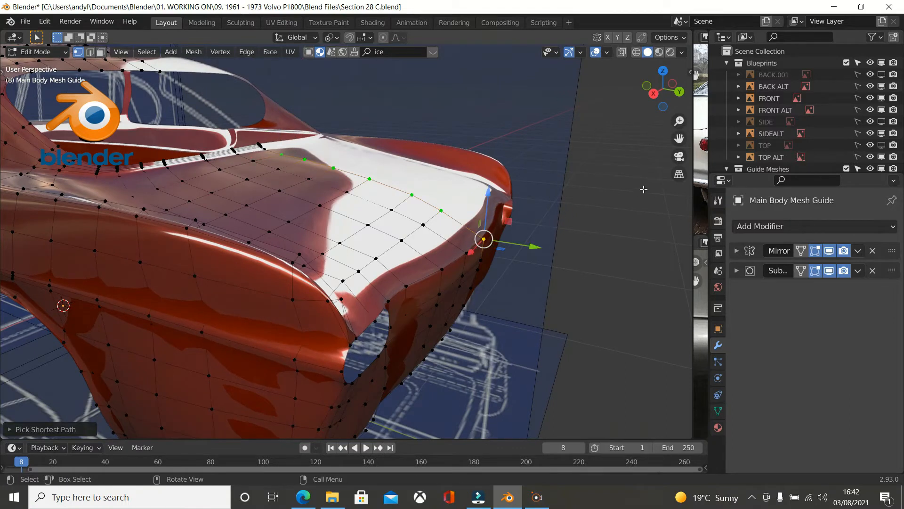
right_click(627, 194)
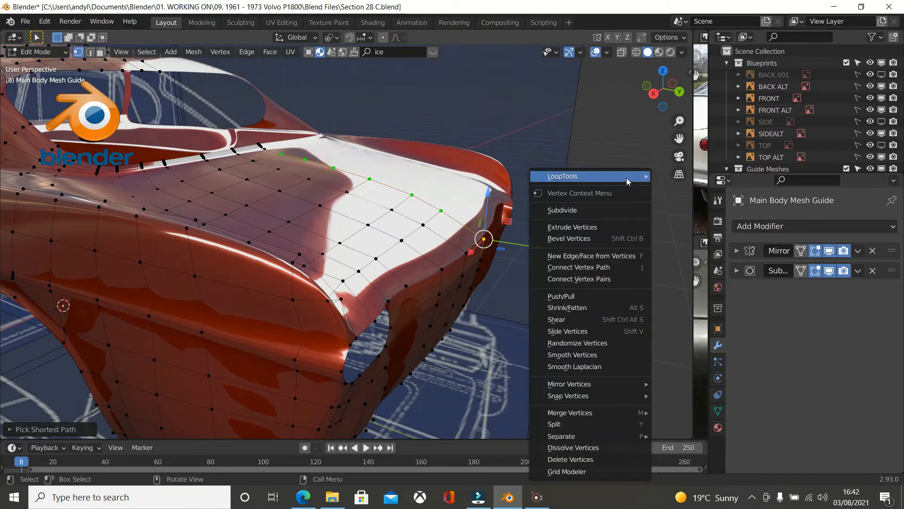
mouse_move(627, 176)
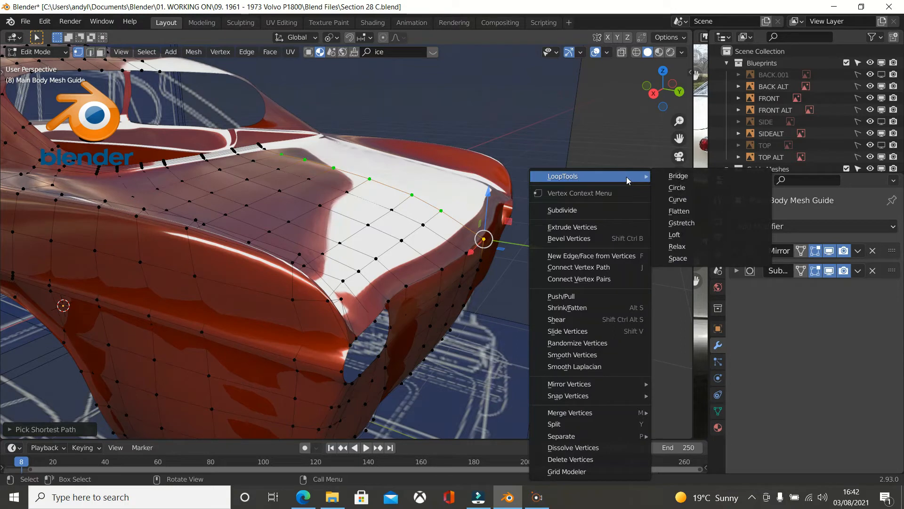
left_click(677, 247)
- Apply LoopTools Relax to the first boot lid column outboard of the centreline, from the rear window to the rear edge
middle_click_drag(340, 192, 353, 208)
left_click(219, 131)
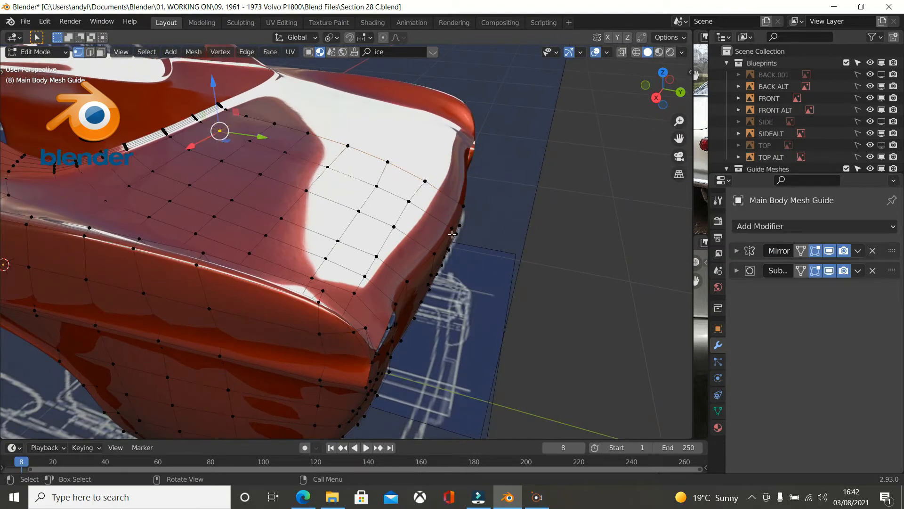
left_click(451, 228, "ctrl")
right_click(571, 204)
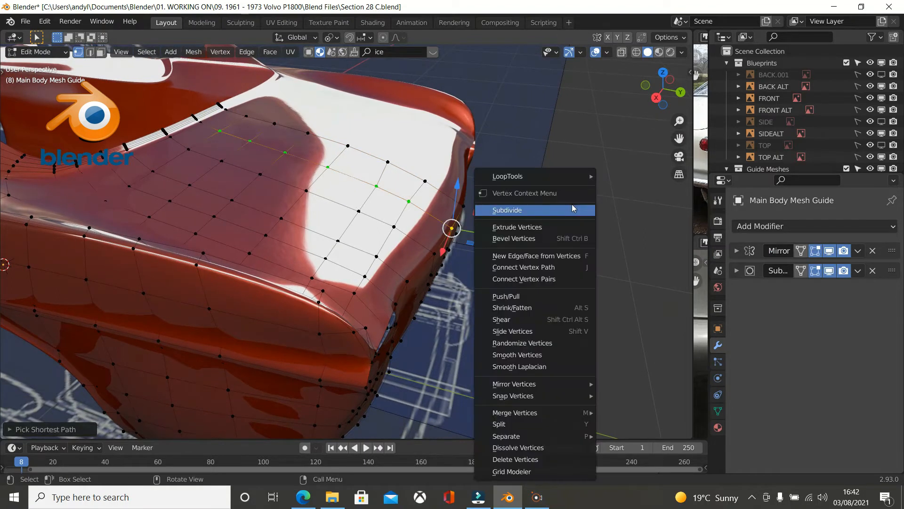
mouse_move(568, 179)
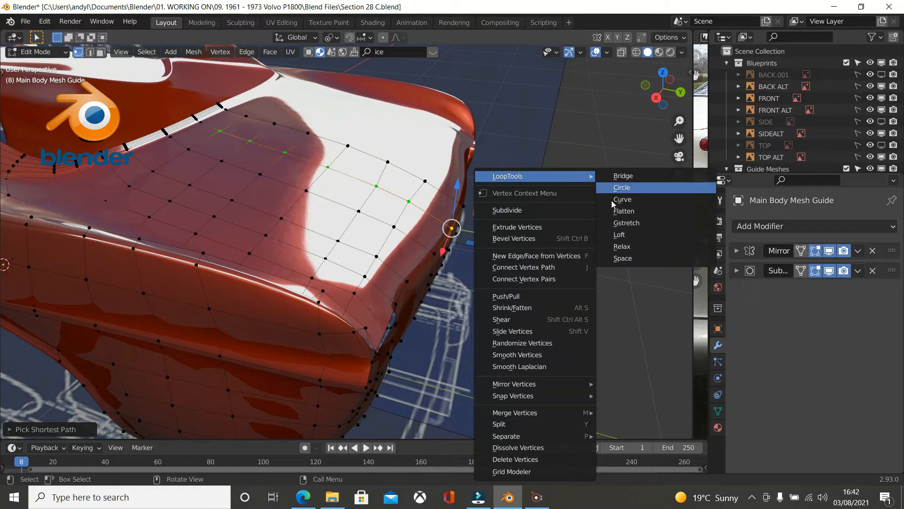
left_click(638, 252)
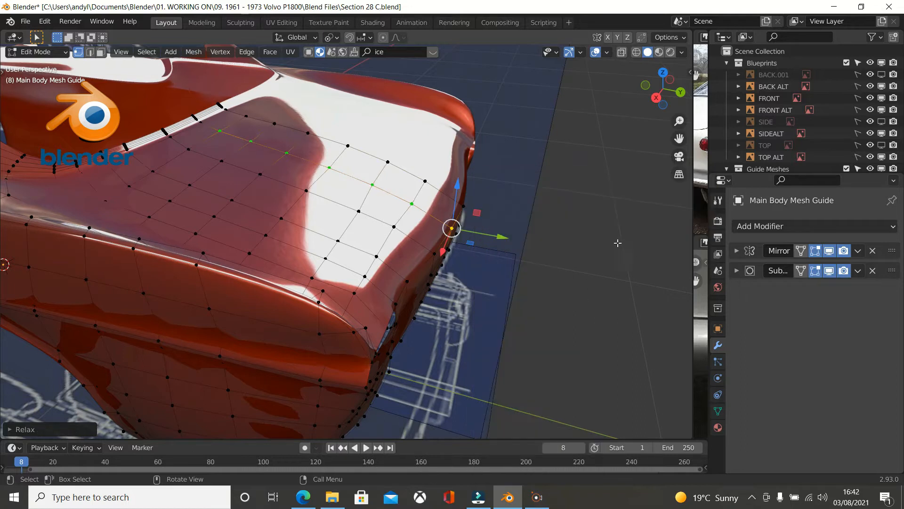
- Relax the second boot lid column outboard of the centreline with LoopTools, down to the rear edge
left_click(188, 149)
left_click(435, 253, "ctrl")
right_click(482, 234)
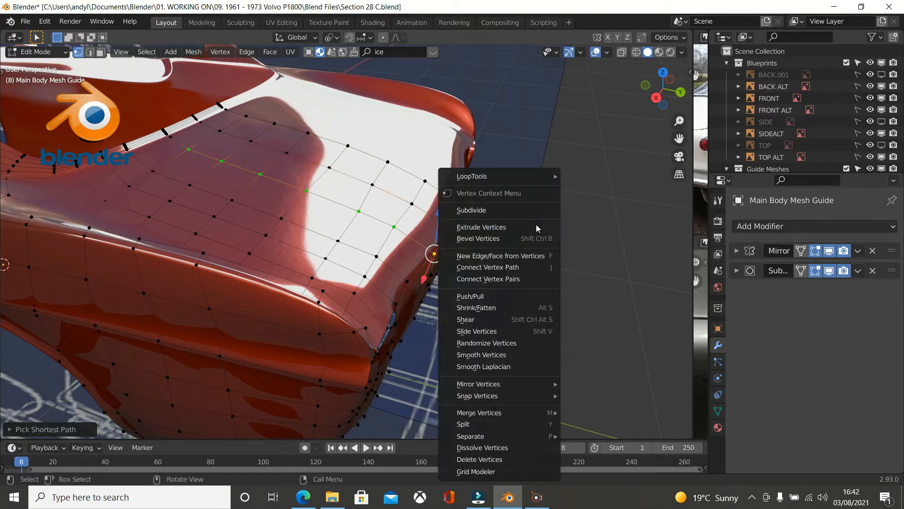
mouse_move(518, 179)
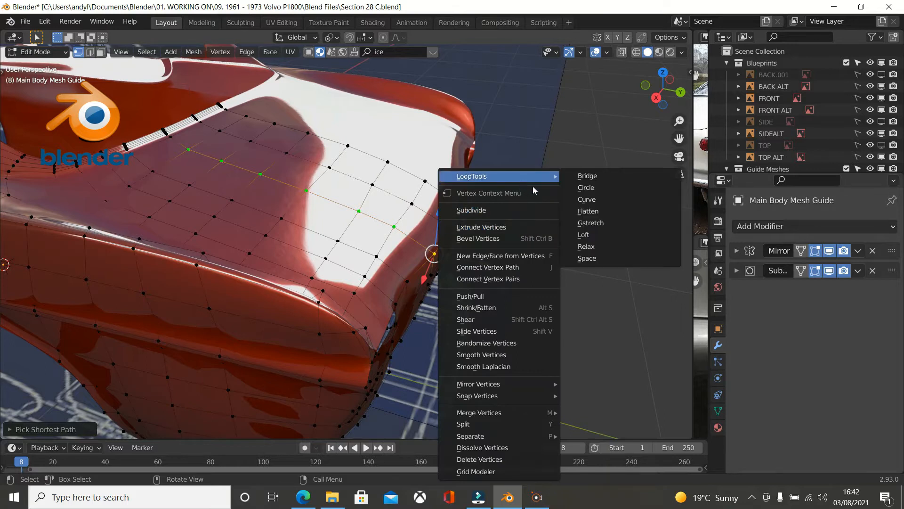
left_click(587, 246)
- Relax the third boot lid column outboard of the centreline with LoopTools, down to the rear edge
left_click(152, 171)
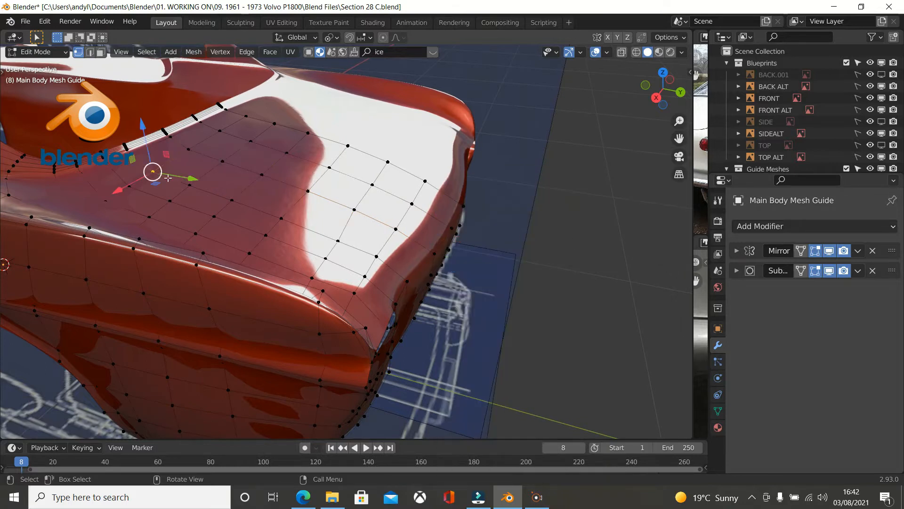
left_click(407, 281, "ctrl")
right_click(558, 247)
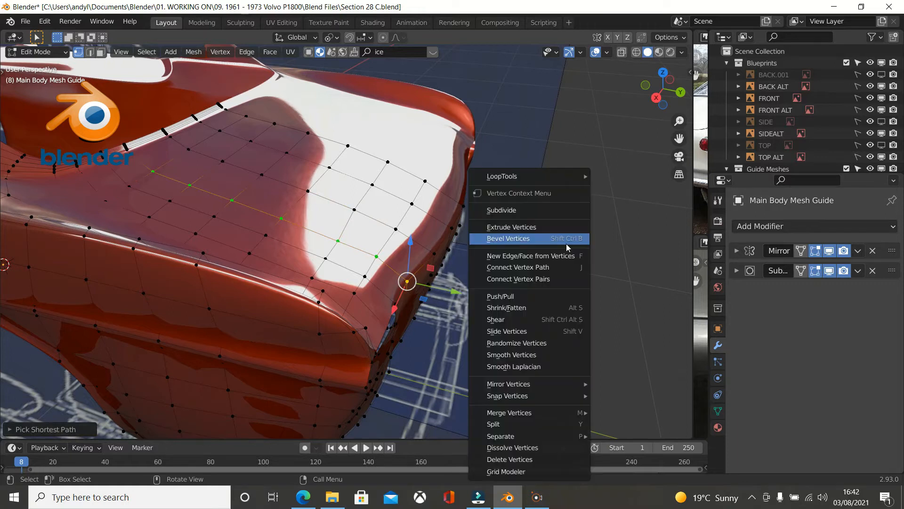
mouse_move(527, 181)
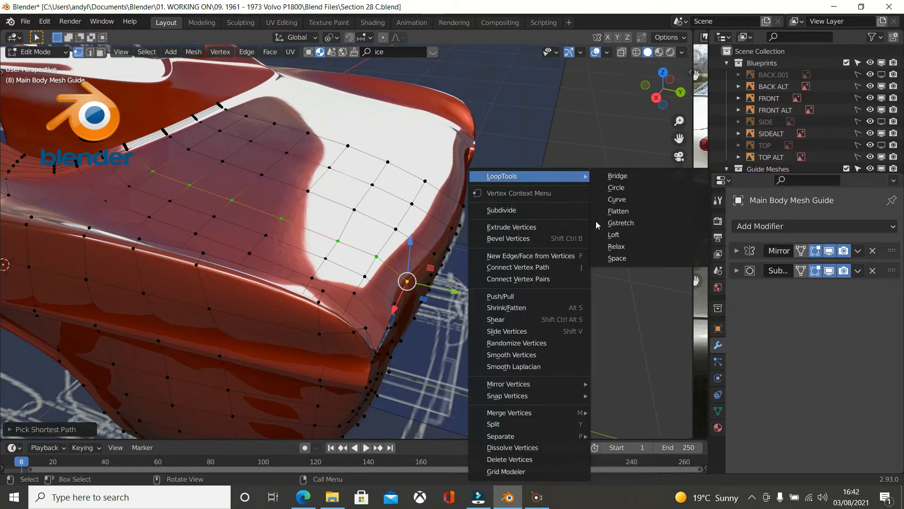
left_click(615, 247)
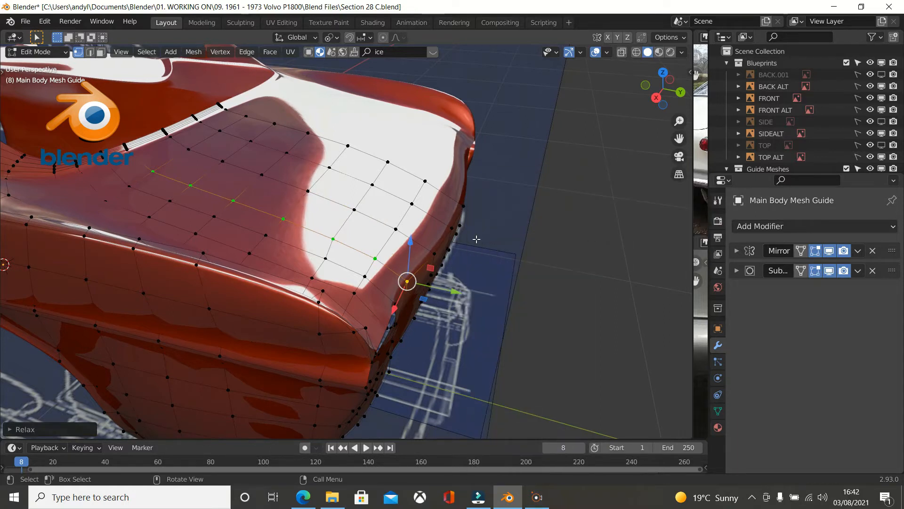
- Relax the fourth boot lid column outboard of the centreline with LoopTools, ending at the rear edge
left_click(129, 187)
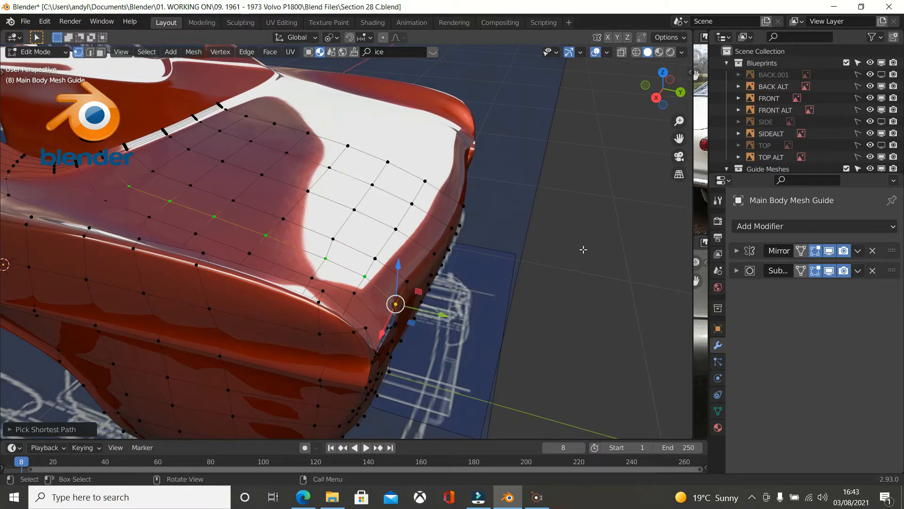
right_click(584, 250)
mouse_move(559, 176)
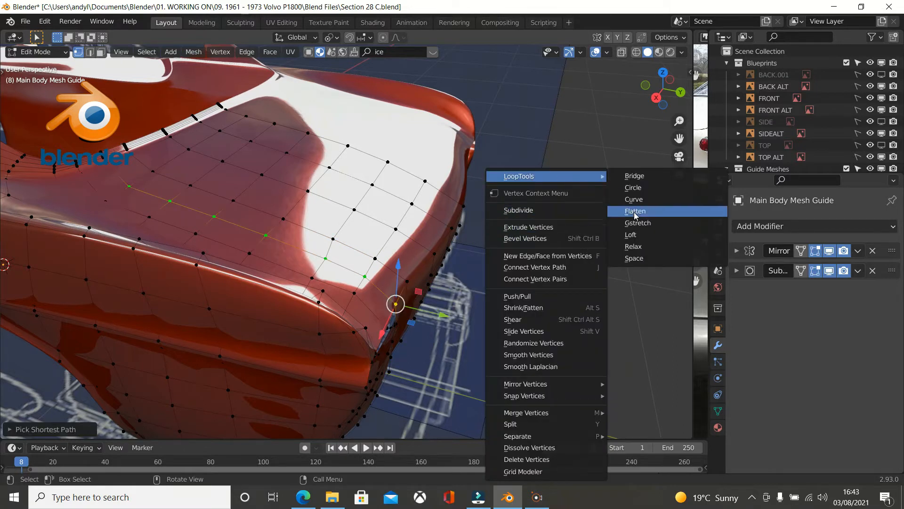
left_click(634, 246)
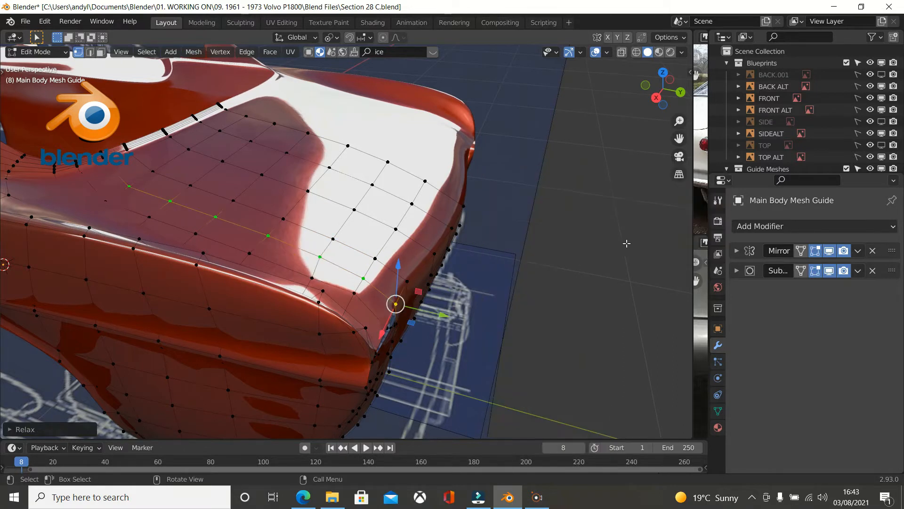
- Relax the fifth boot lid column outboard of the centreline with LoopTools, down to the rear edge
left_click(108, 203)
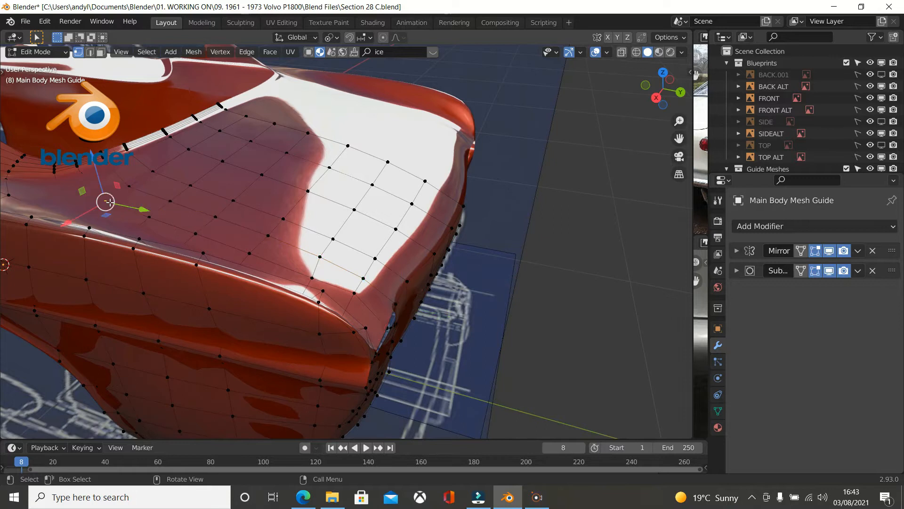
left_click(382, 324, "ctrl")
right_click(518, 278)
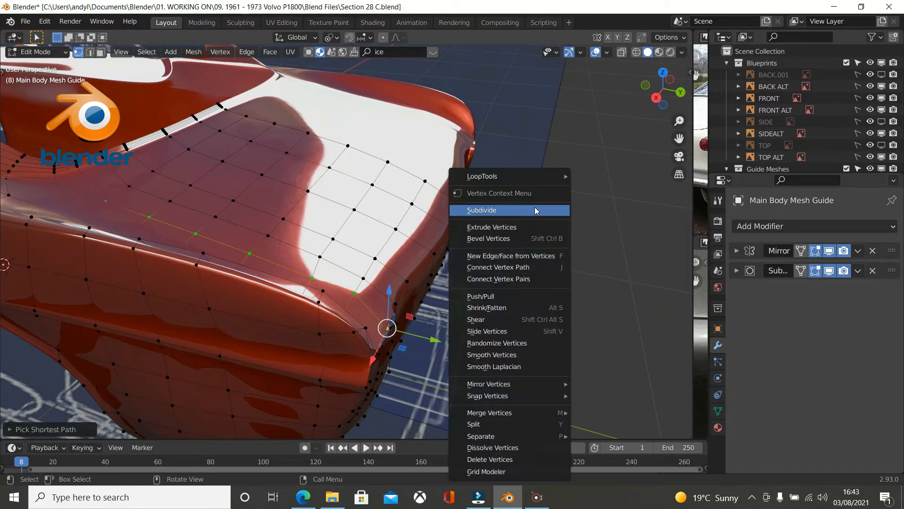
mouse_move(524, 177)
left_click(602, 243)
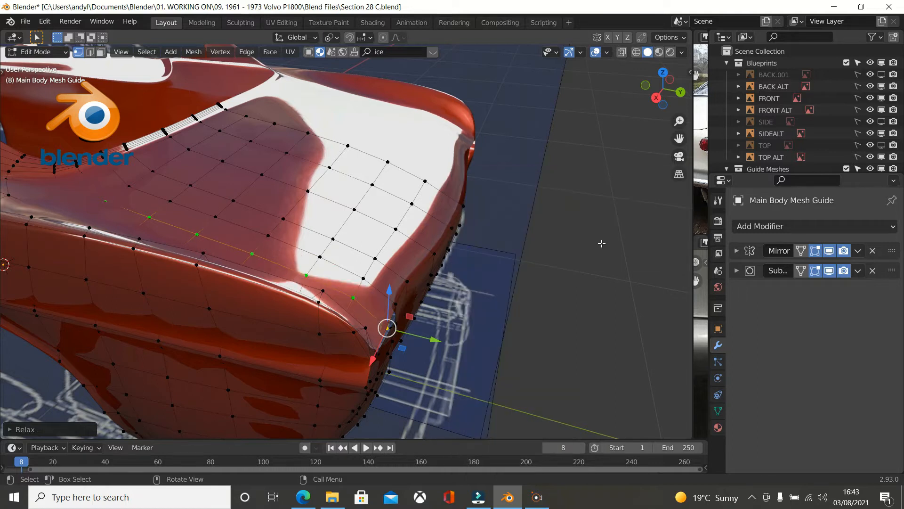
middle_click_drag(556, 245, 625, 256)
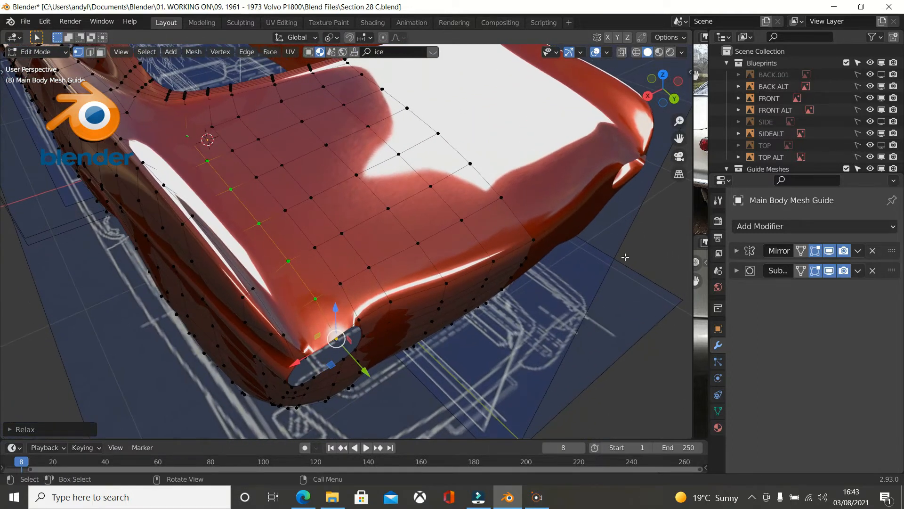
- Temporarily hide the Subdivision modifier in the viewport and relax the sixth column outboard of the centreline with LoopTools, down to the rear corner
left_click(828, 272)
middle_click_drag(377, 283, 318, 267)
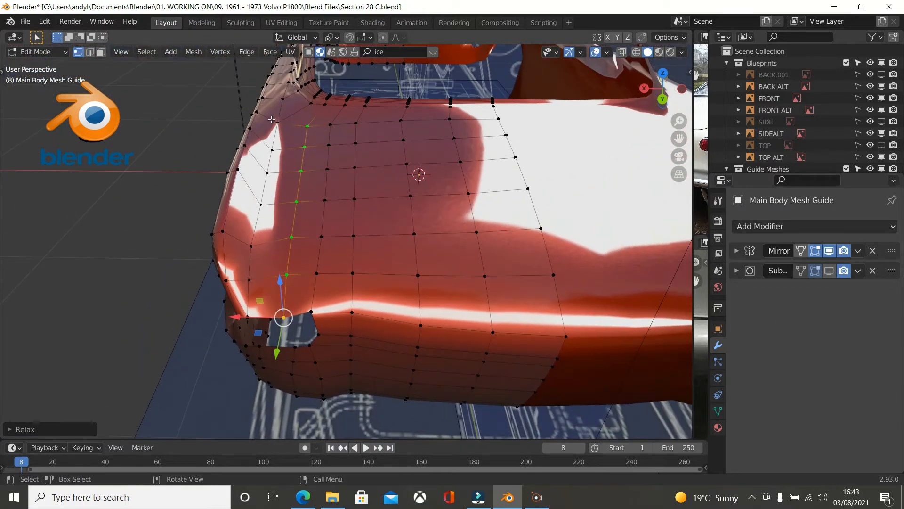
left_click(272, 119)
left_click(247, 317, "ctrl")
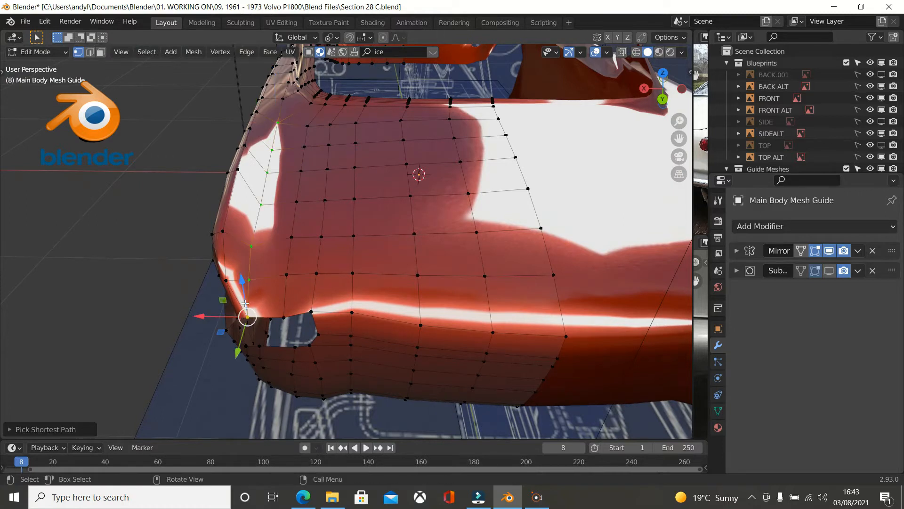
right_click(138, 226)
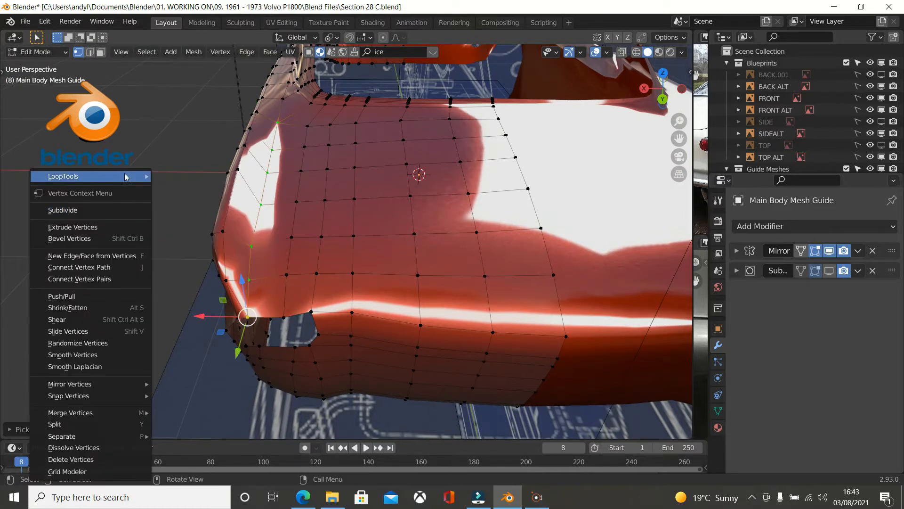
left_click(171, 252)
middle_click_drag(201, 249, 357, 244)
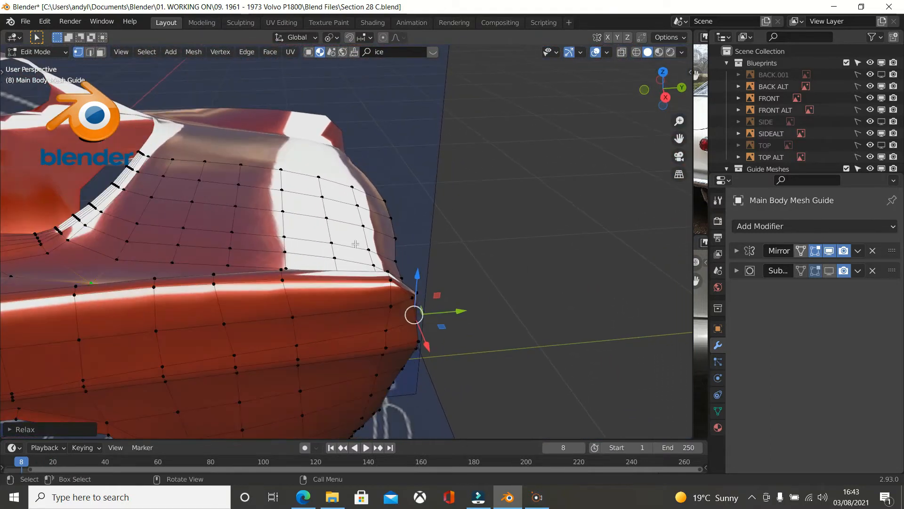
left_click(829, 271)
- Edge Slide the third column outboard of the centreline, including its run down the rear panel, by about 0.17 toward the centreline
middle_click_drag(482, 269, 343, 238)
middle_click_drag(350, 198, 356, 179)
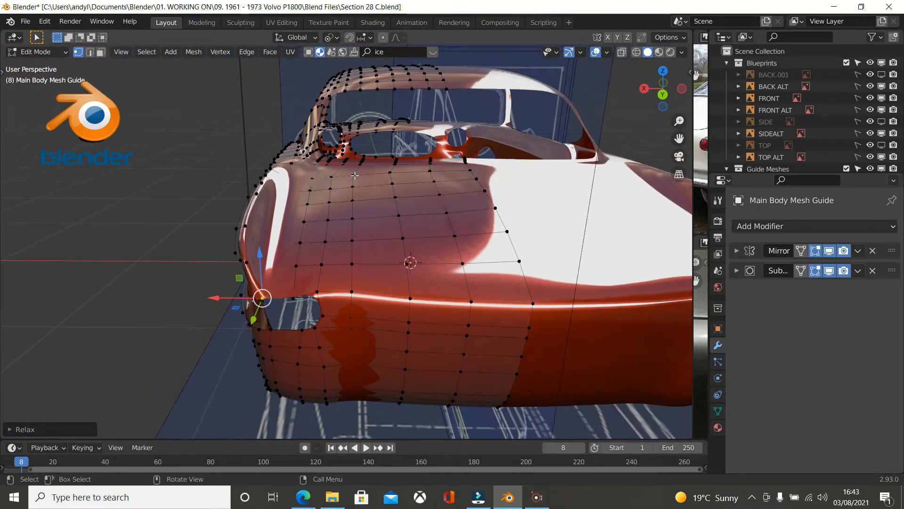
left_click(353, 177)
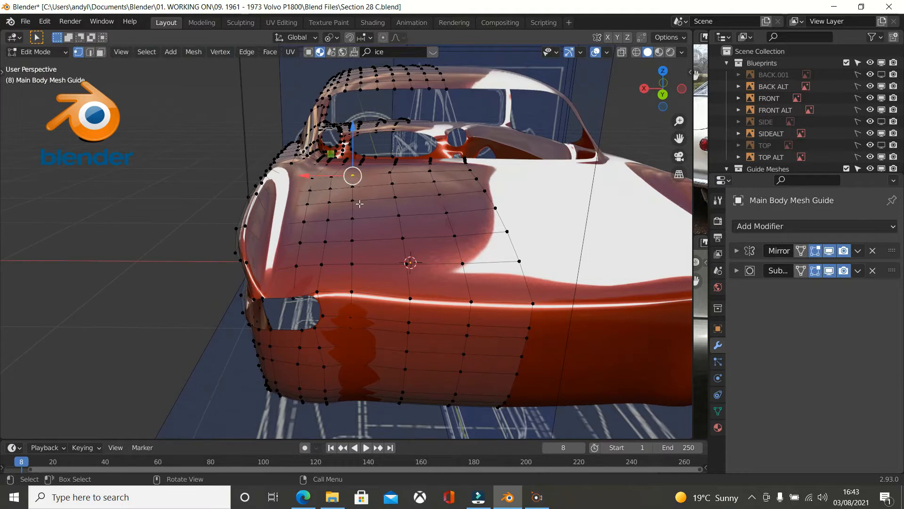
left_click(352, 245, "alt")
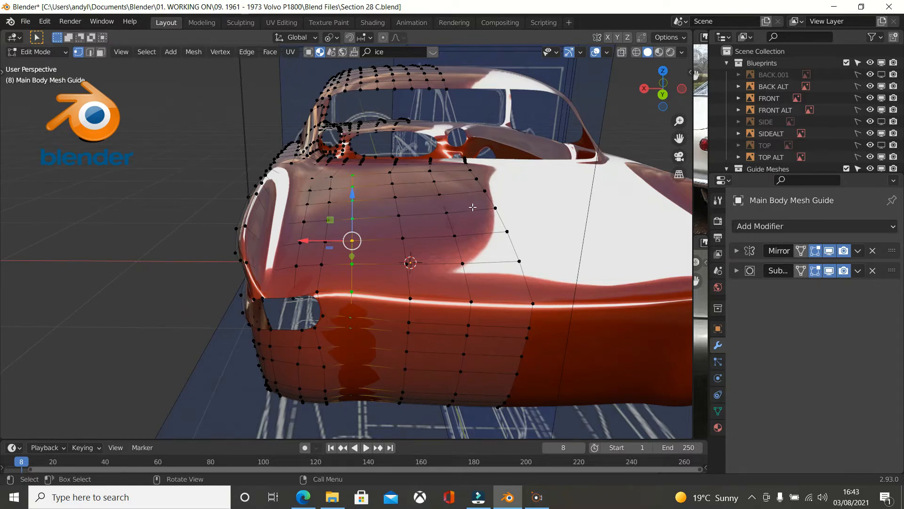
key("g")
key("g")
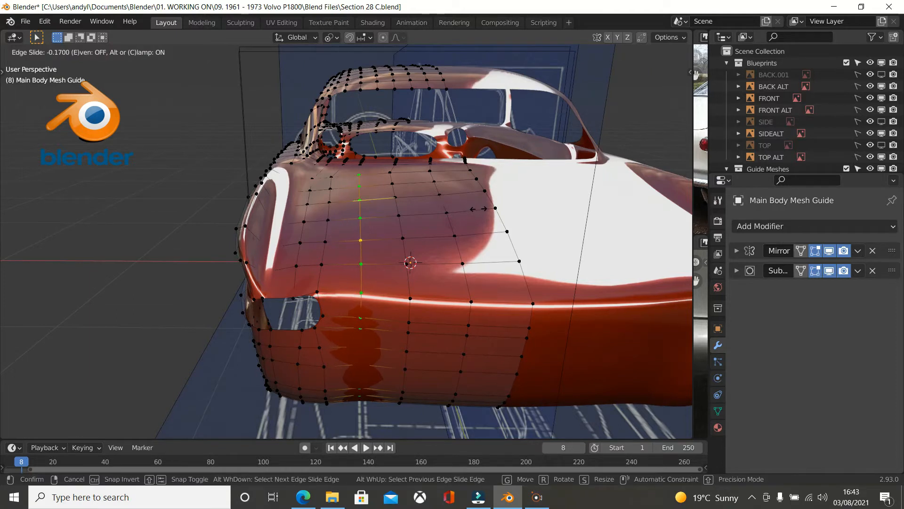
left_click(479, 209)
- Select the rear panel column below the tail-light opening's inner edge and check it against the side and top blueprints
middle_click_drag(439, 208, 541, 149)
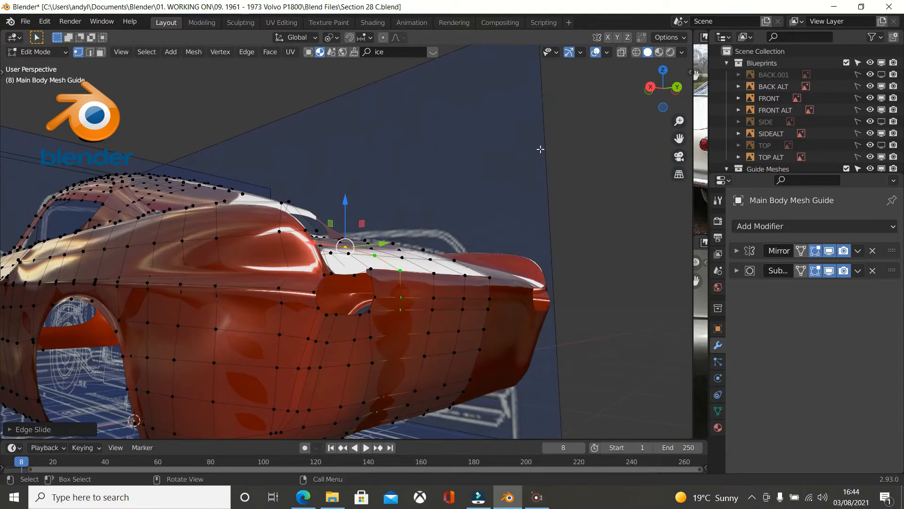
left_click(377, 336)
middle_click_drag(383, 348, 355, 342)
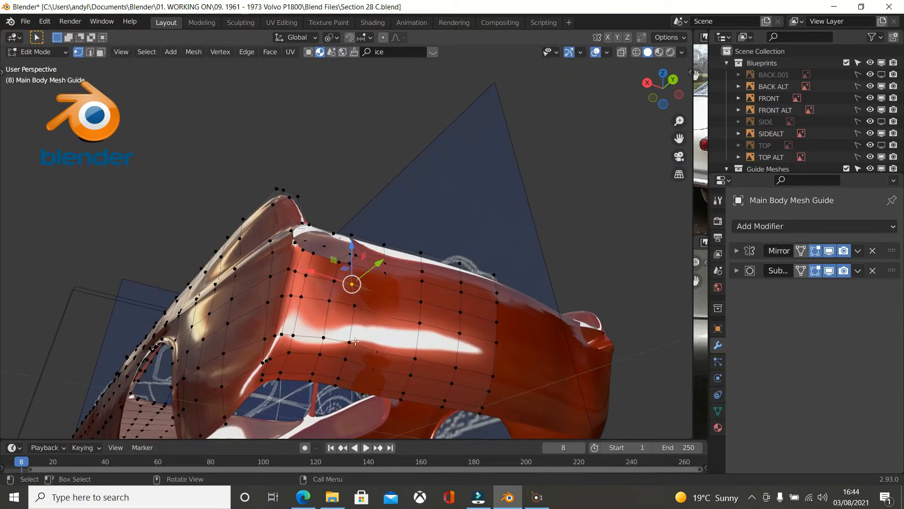
left_click(336, 386, "ctrl")
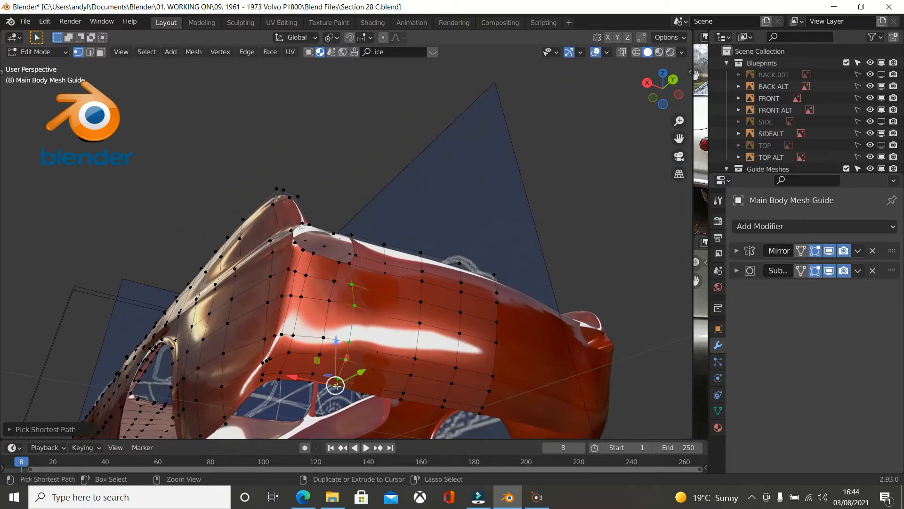
key("KP_3")
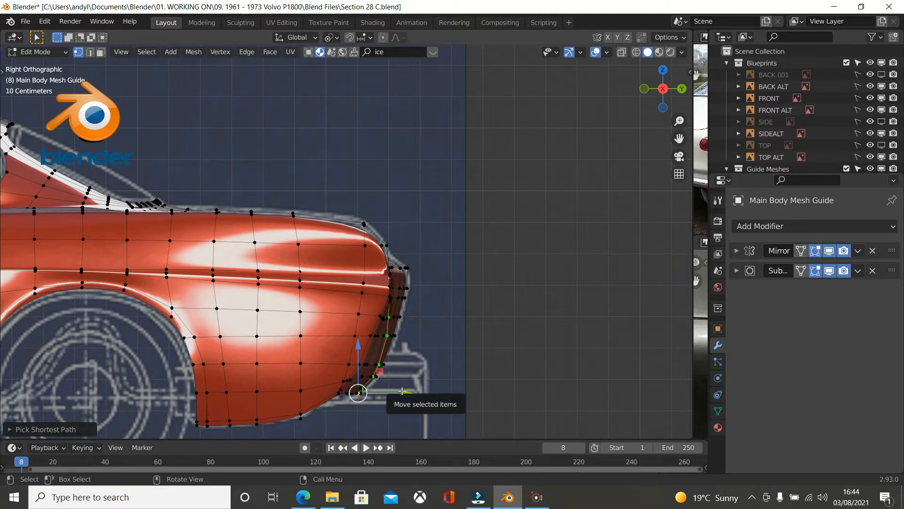
key("KP_7")
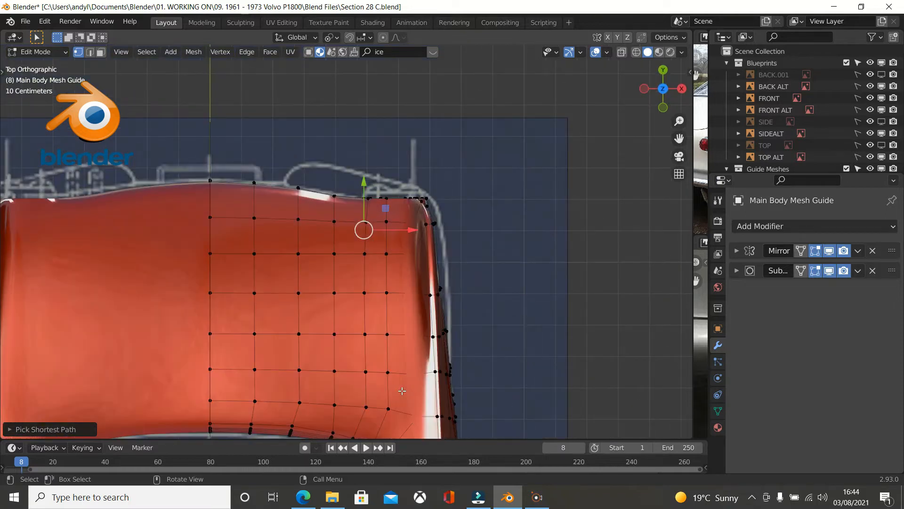
key("KP_3")
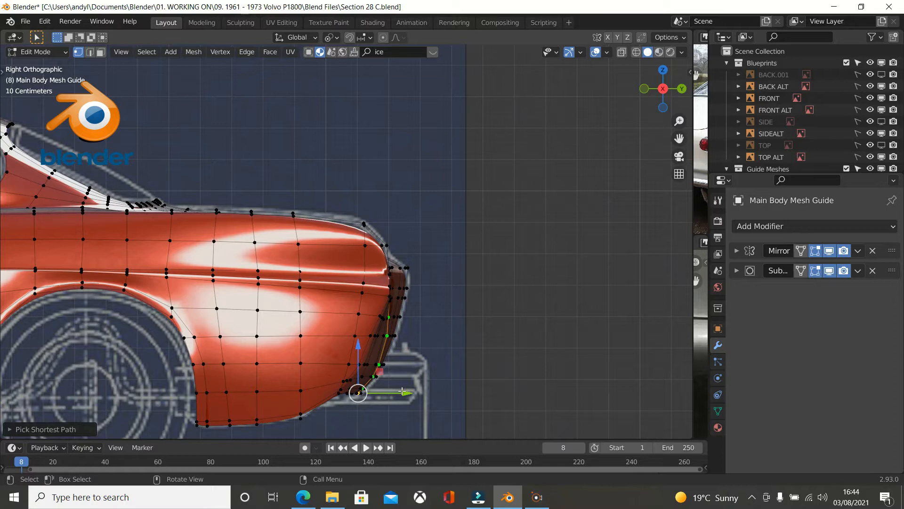
middle_click_drag(385, 360, 435, 310)
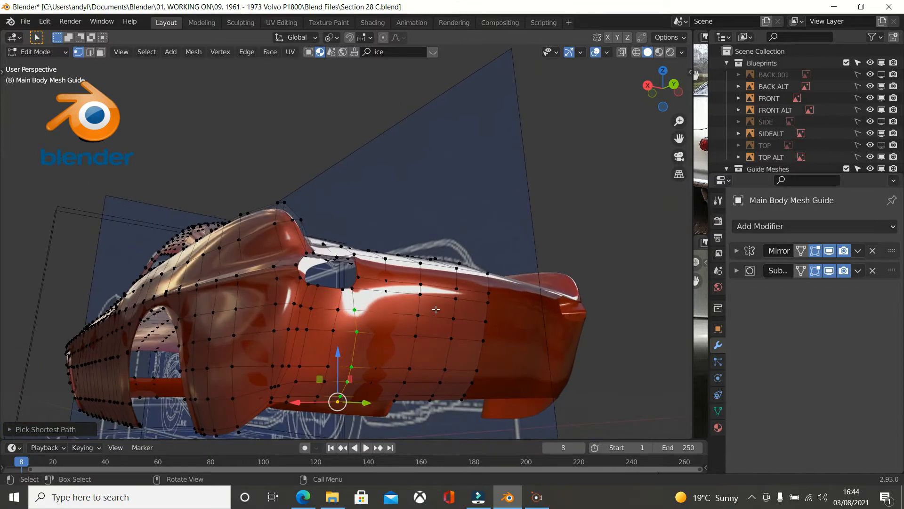
- Evenly distribute the rear panel's centreline vertices from the bottom edge up to the boot lid edge with LoopTools Space
left_click(492, 320)
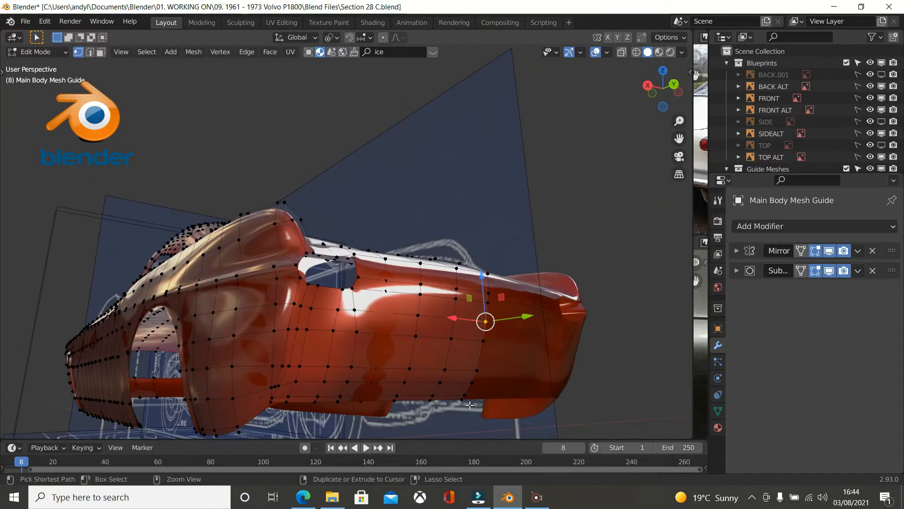
left_click(464, 398, "ctrl")
middle_click_drag(462, 399, 517, 410)
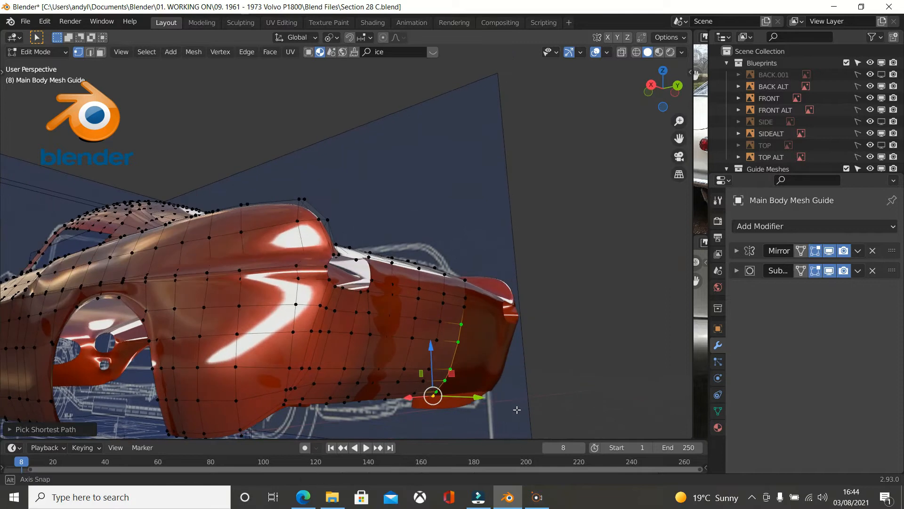
left_click(466, 281, "ctrl")
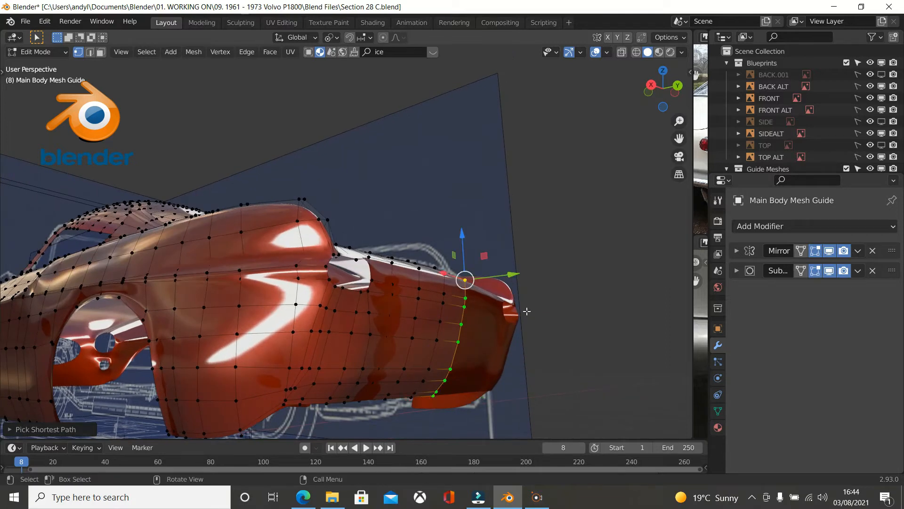
middle_click_drag(526, 311, 192, 246)
right_click(192, 245)
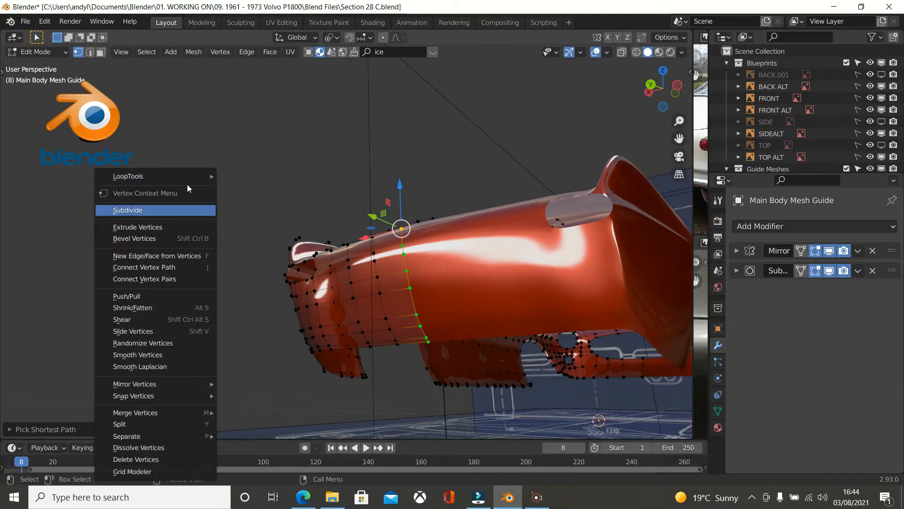
mouse_move(188, 178)
left_click(243, 259)
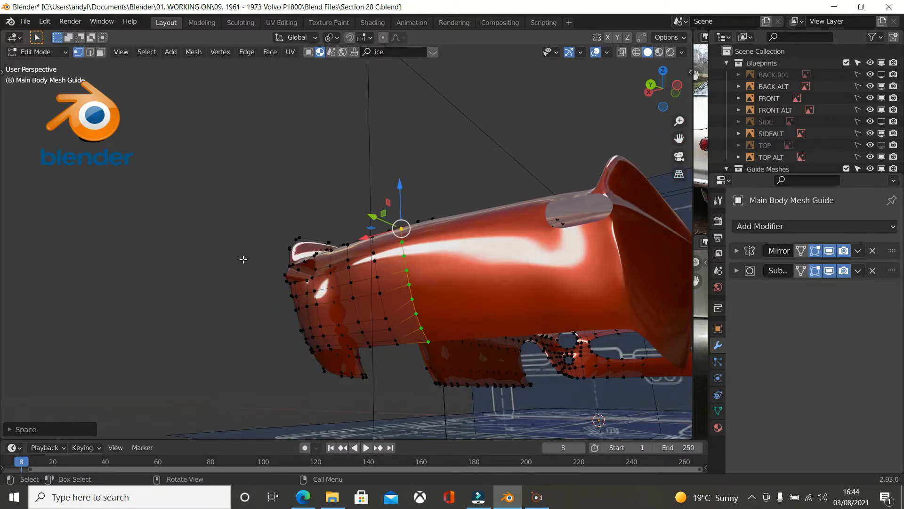
- Try LoopTools Relax on the rear panel column beside the centreline, and undo back to the centreline selection
middle_click_drag(258, 260, 322, 287)
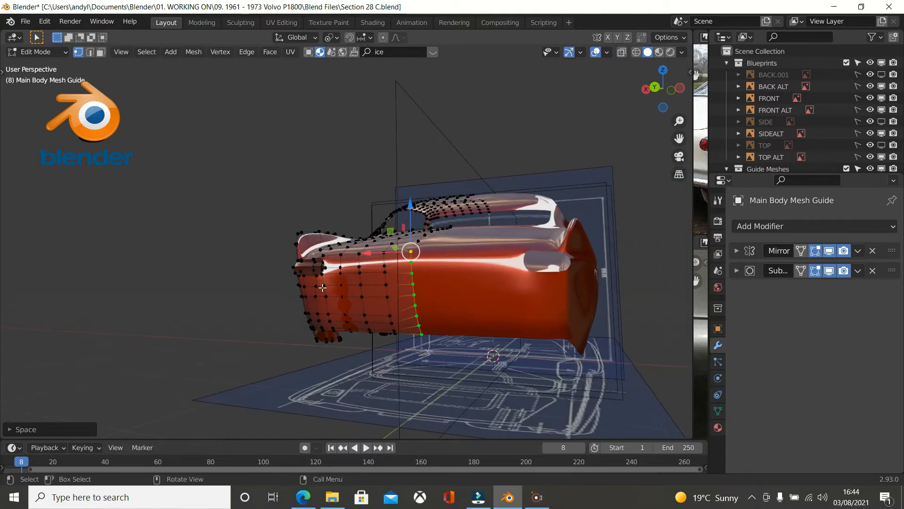
left_click(385, 252)
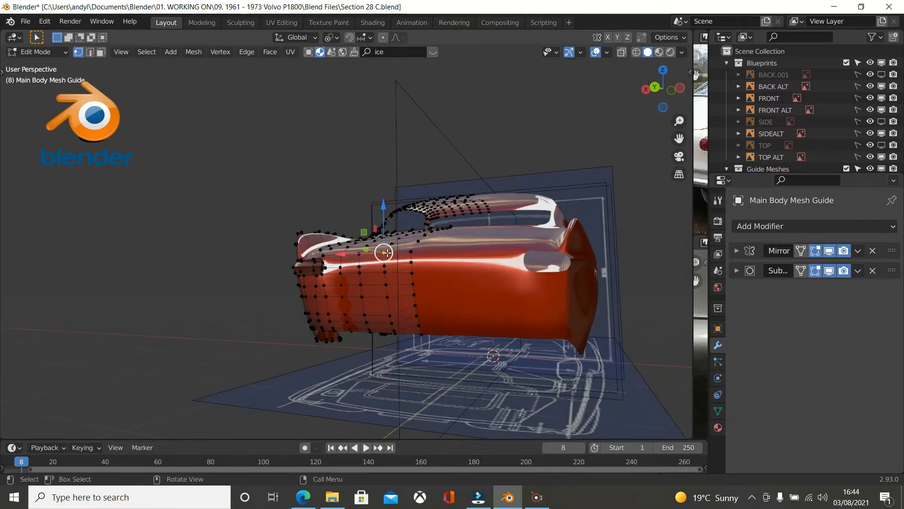
left_click(395, 333, "ctrl")
right_click(206, 281)
mouse_move(163, 176)
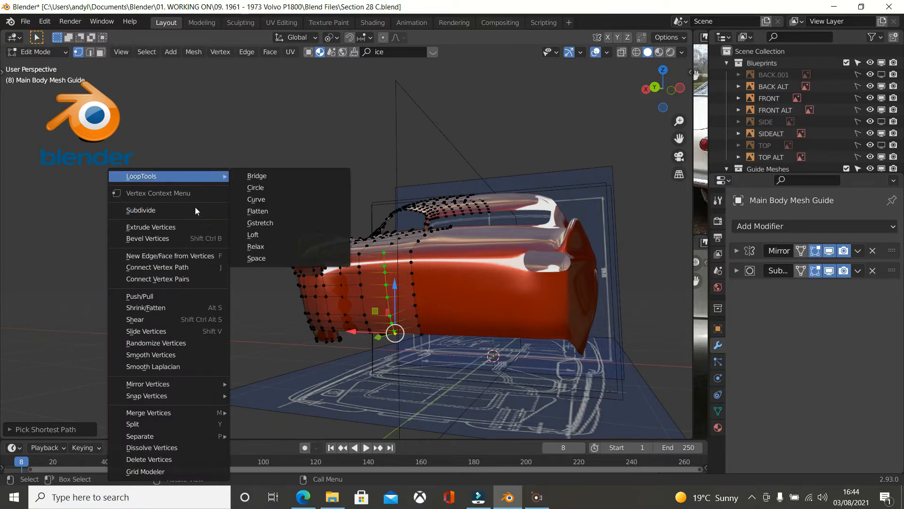
left_click(255, 246)
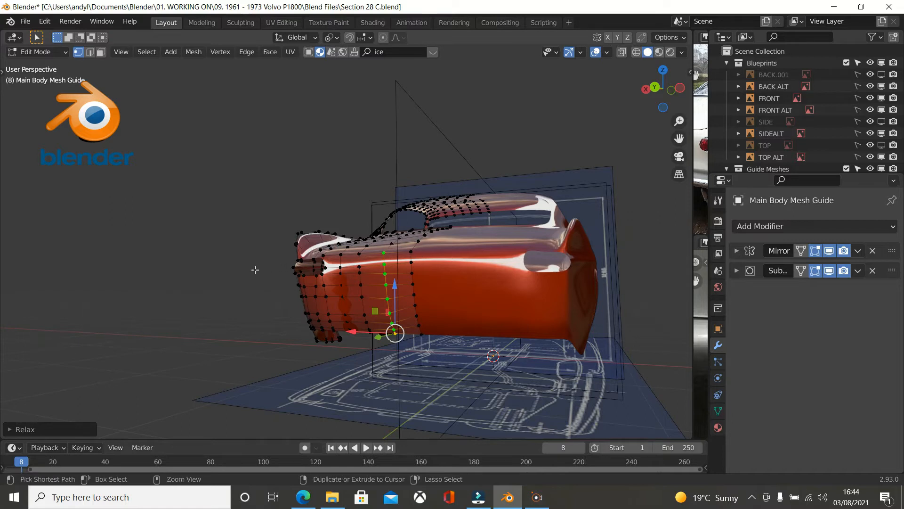
key("ctrl+z")
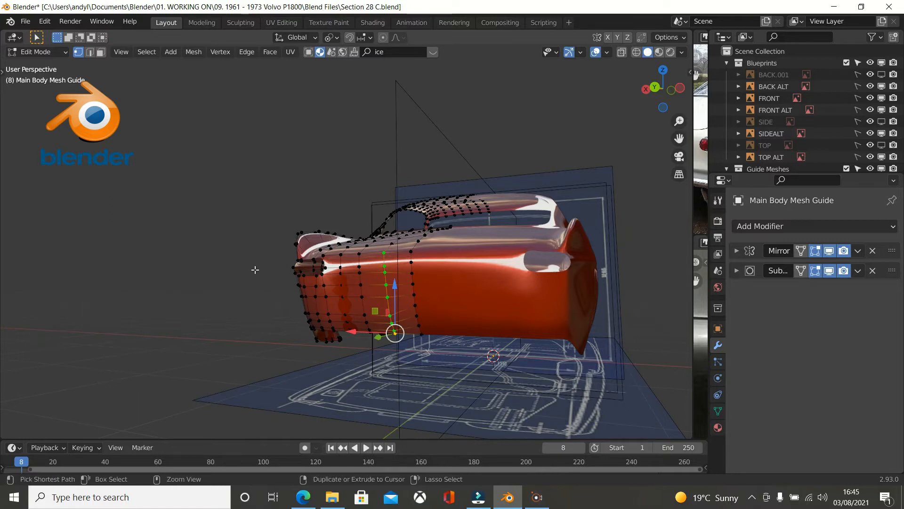
key("ctrl+z")
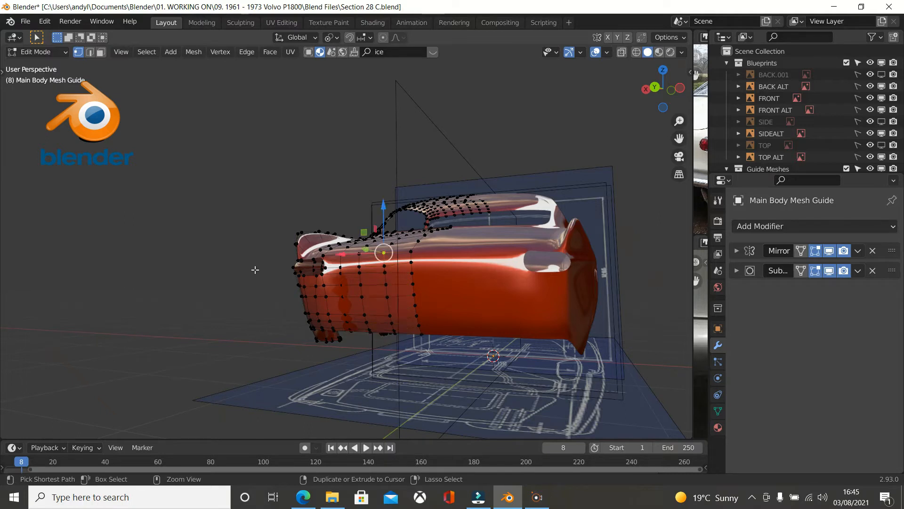
key("ctrl+z")
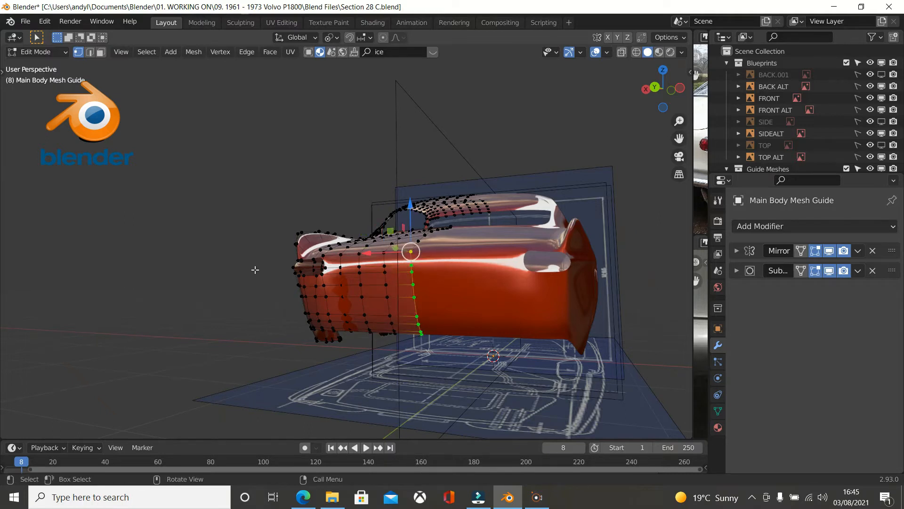
- Try LoopTools Loft on the rear panel's selected centreline column
right_click(157, 239)
mouse_move(144, 177)
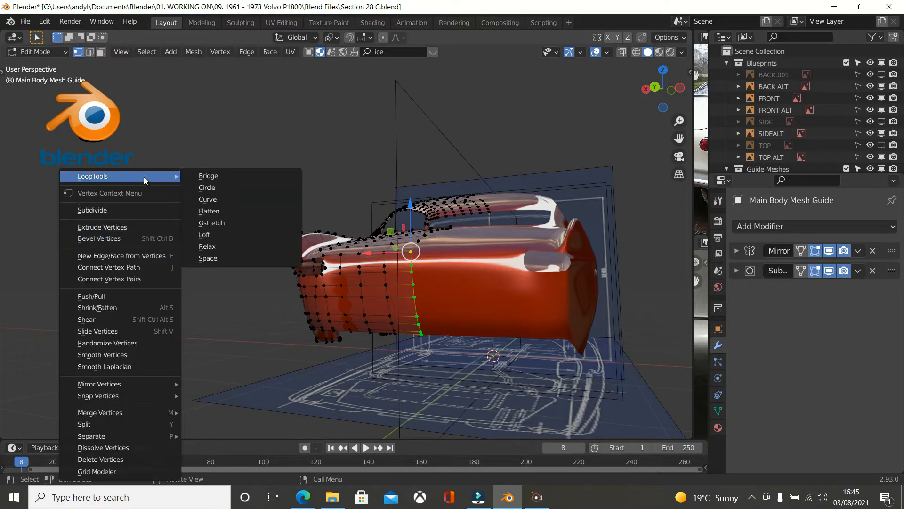
left_click(205, 235)
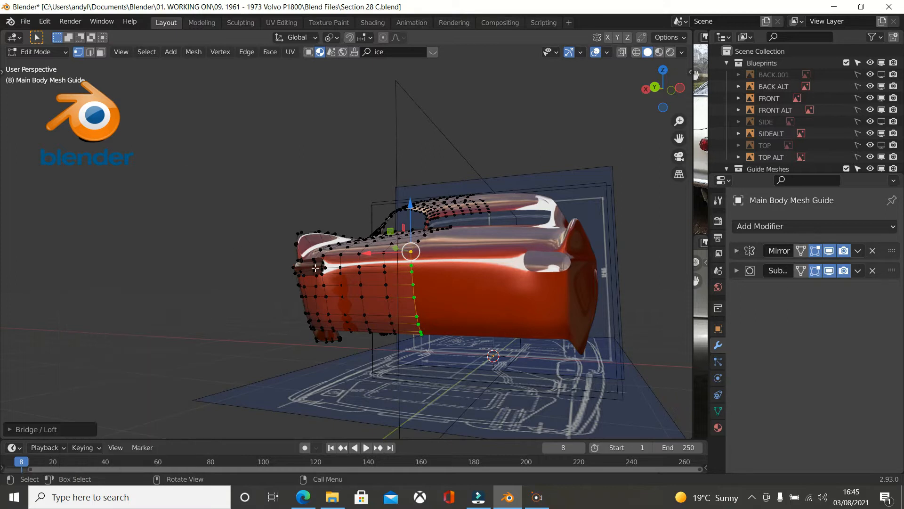
- Relax the two rear panel columns nearest the centreline with LoopTools, each from the bottom edge up to the boot lid edge
left_click(395, 334)
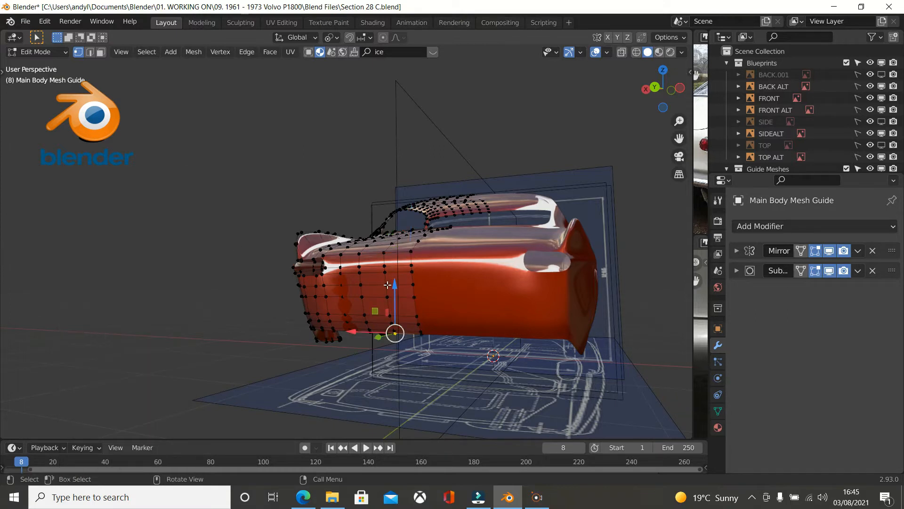
left_click(385, 253, "ctrl")
right_click(228, 217)
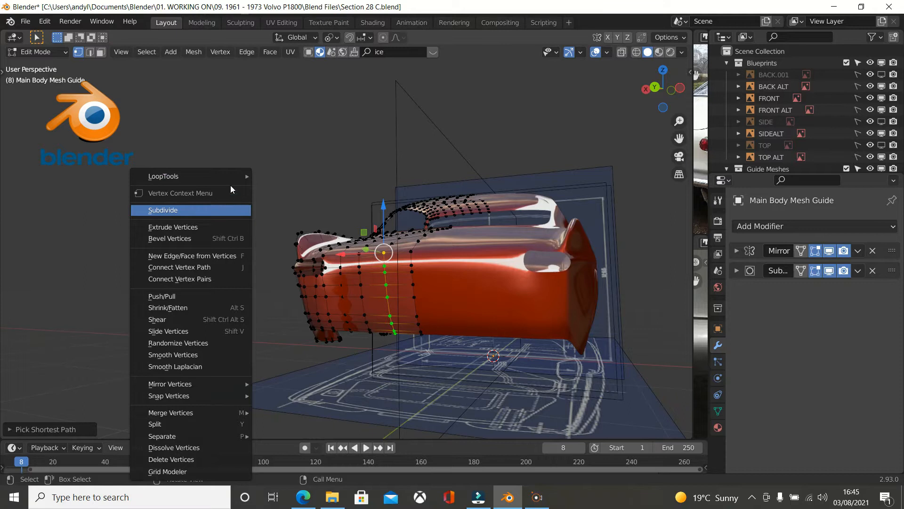
left_click(325, 246)
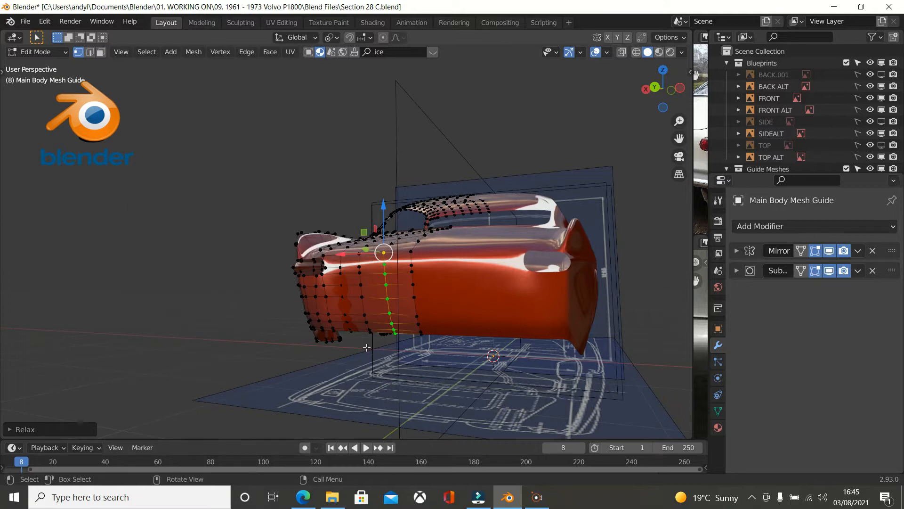
left_click(370, 331)
left_click(359, 253, "ctrl")
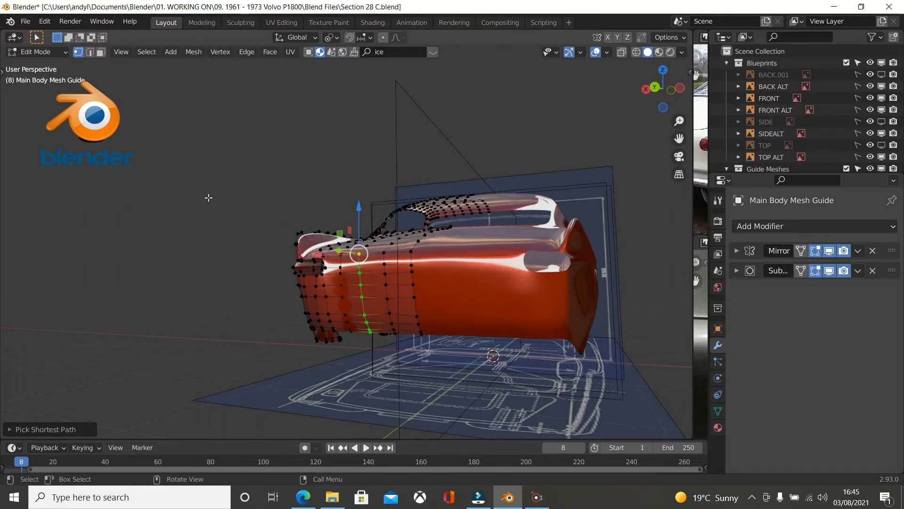
right_click(209, 197)
left_click(344, 246)
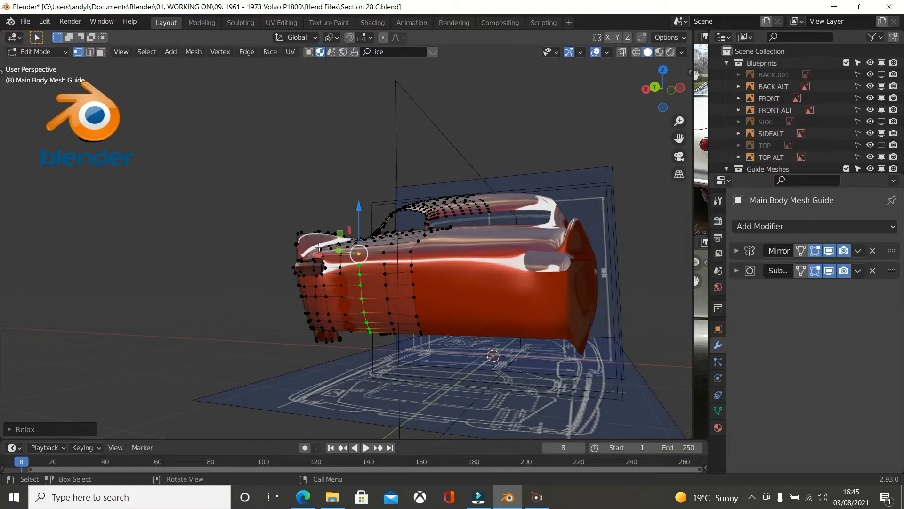
- Relax the third rear panel column out from the centreline with LoopTools, from the bottom edge up to the boot lid edge
scroll(324, 248, "up", 1)
left_click(351, 349)
left_click(340, 256, "ctrl")
right_click(171, 209)
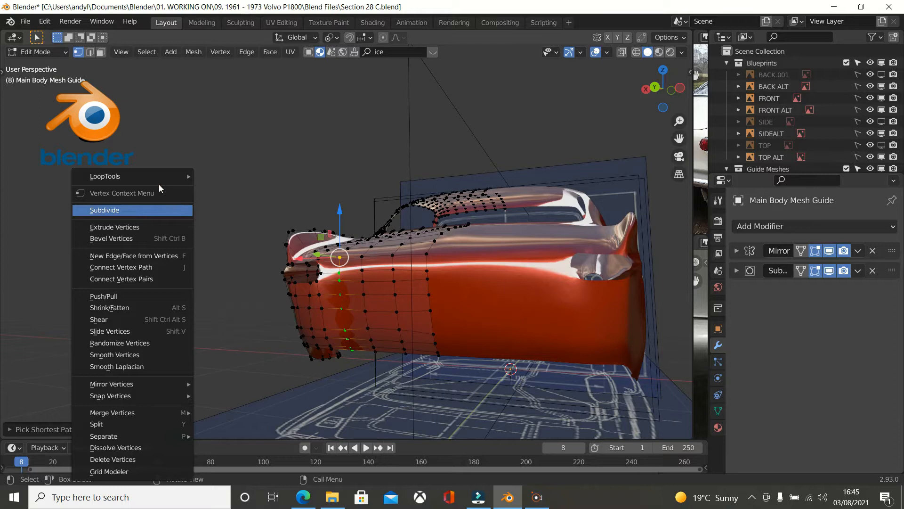
mouse_move(159, 178)
left_click(241, 249)
middle_click_drag(243, 243, 334, 248)
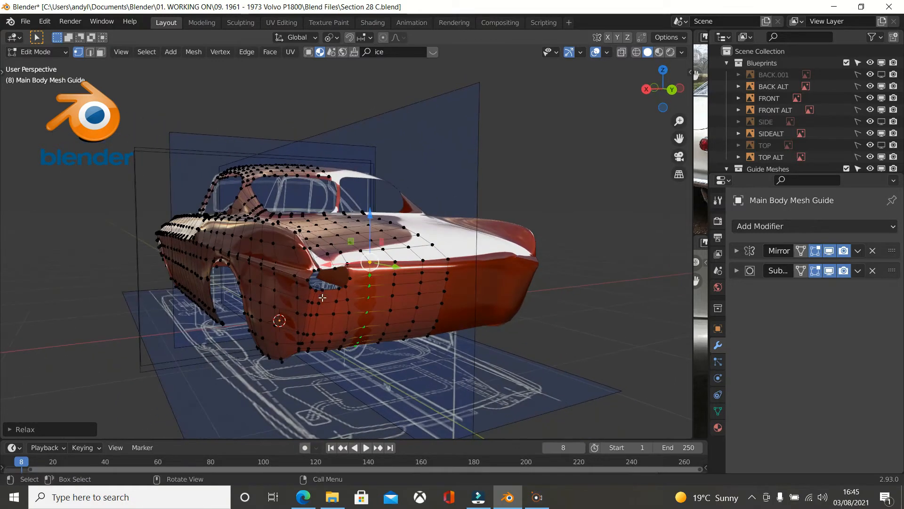
- Move a rear panel vertex just below the tail-light opening slightly forward along Y
scroll(322, 298, "up", 2)
middle_click_drag(346, 313, 266, 326)
left_click(369, 326)
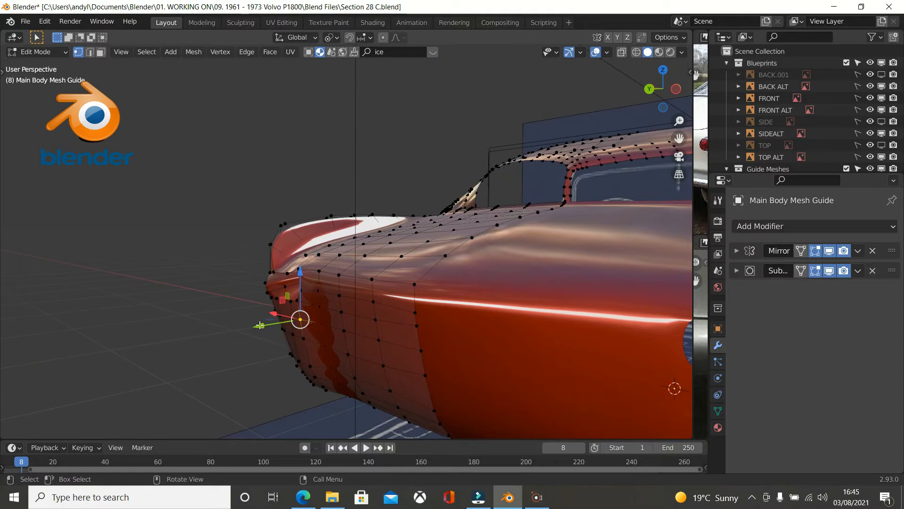
left_click_drag(260, 325, 264, 325)
middle_click_drag(263, 325, 504, 296)
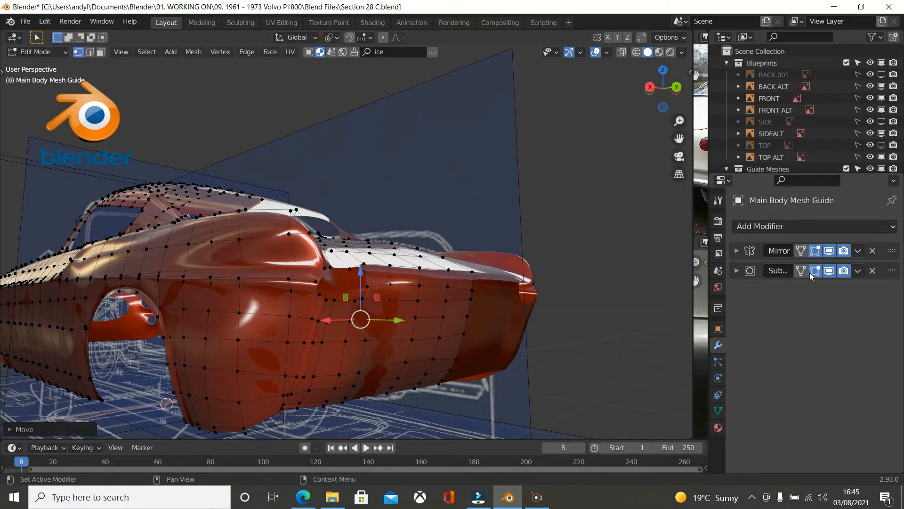
- Turn off the Subdivision modifier's viewport display, and move the short run of vertices below the tail-light slightly forward along Y
left_click(830, 274)
middle_click_drag(580, 290, 415, 297)
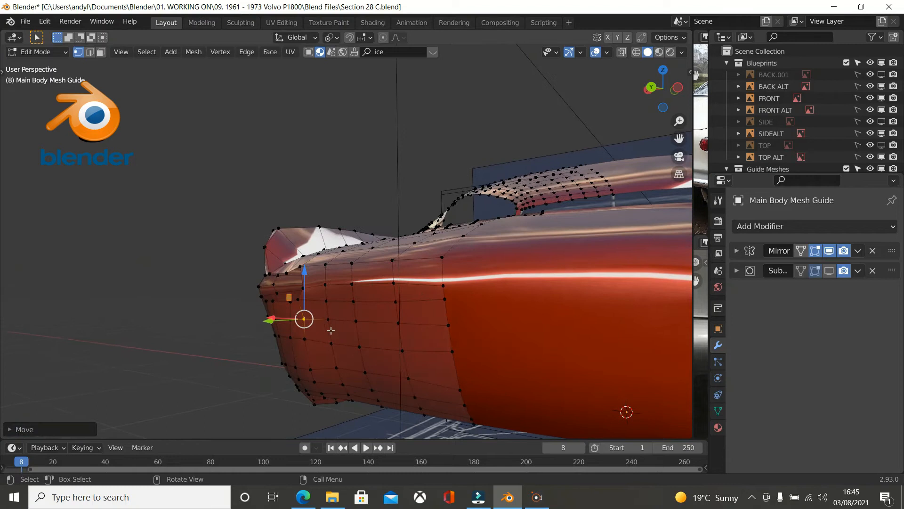
left_click(295, 346)
middle_click_drag(296, 349, 278, 347)
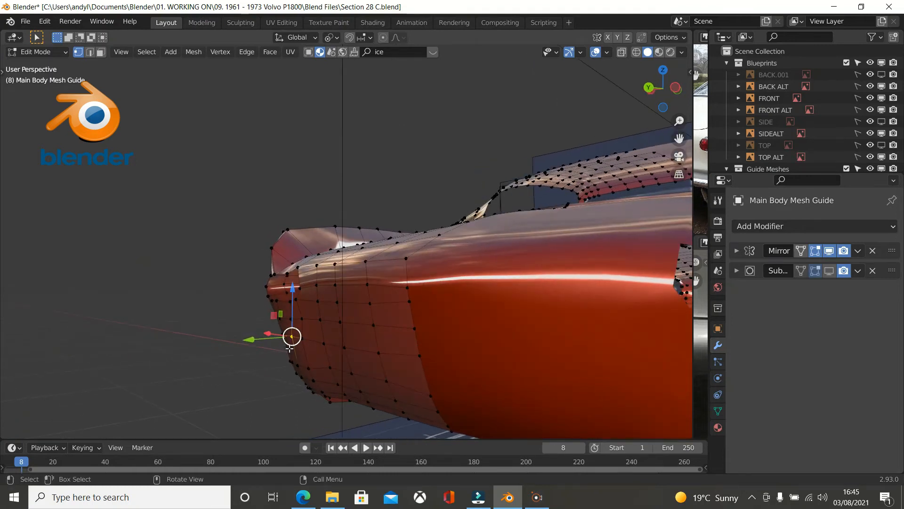
left_click(309, 367, "ctrl")
key("g")
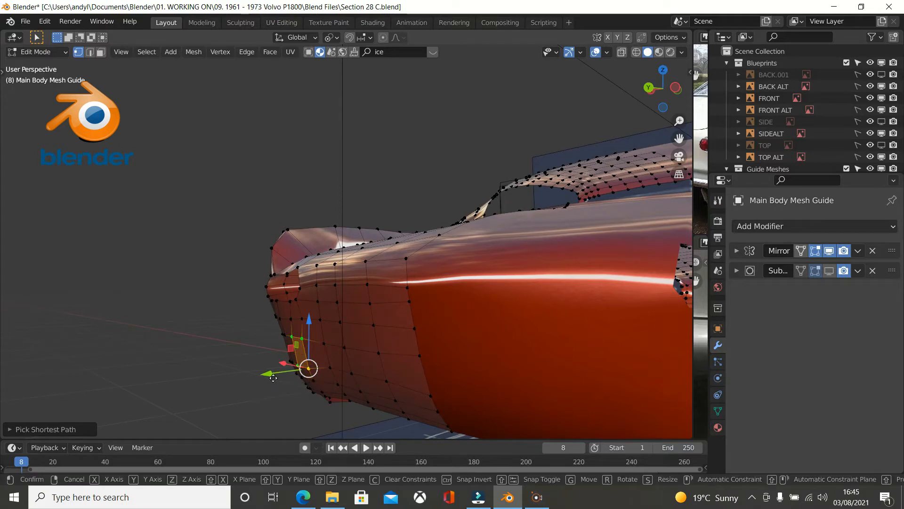
key("y")
left_click(277, 378)
middle_click_drag(277, 377, 432, 328)
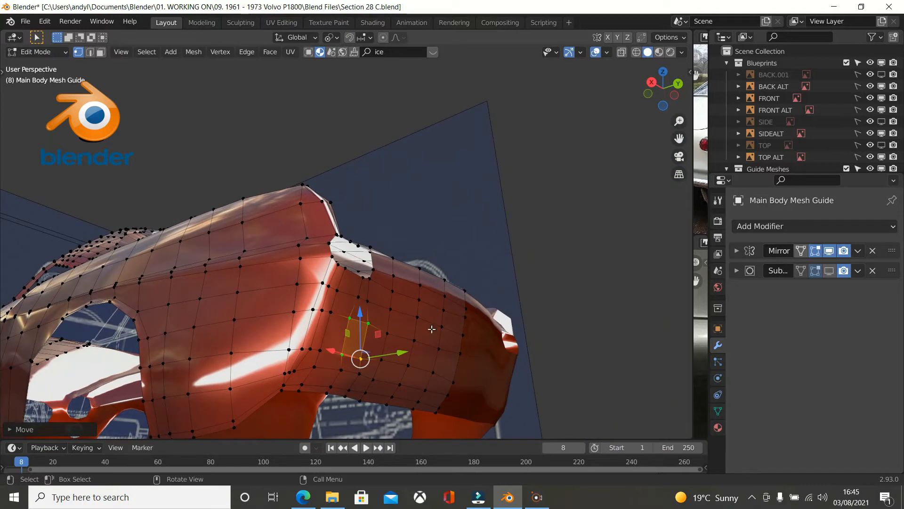
- Select the neighbouring lower-row vertices beneath the tail-light and move them slightly forward along Y
left_click(341, 355)
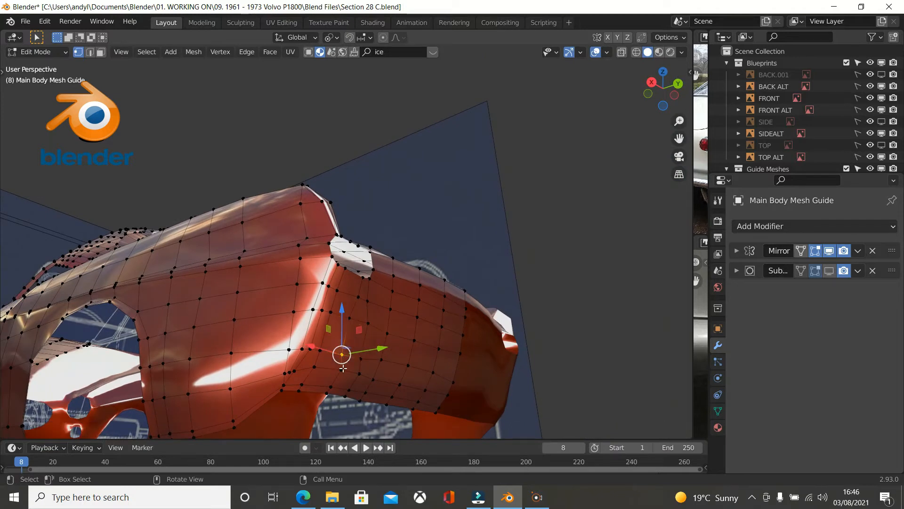
left_click(376, 376, "ctrl")
left_click_drag(391, 373, 385, 373)
middle_click_drag(385, 373, 342, 289)
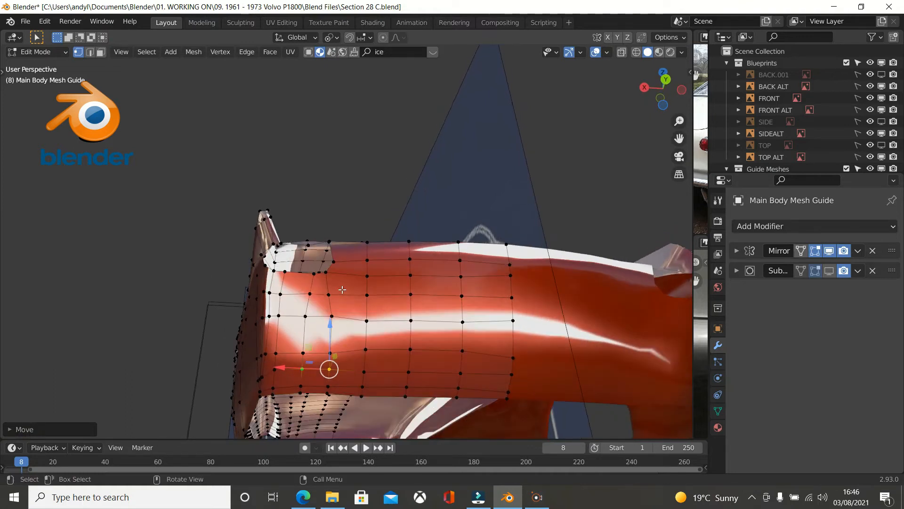
- Vertex-slide the two vertices under the inner end of the tail-light sideways along their row to even out the columns
left_click(311, 295)
middle_click_drag(367, 299, 367, 325)
key("shift+v")
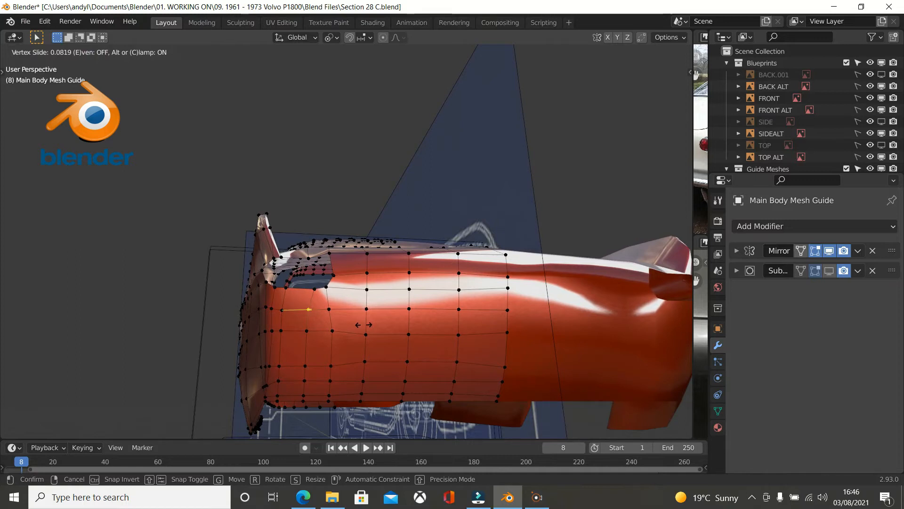
left_click(364, 325)
left_click(330, 309)
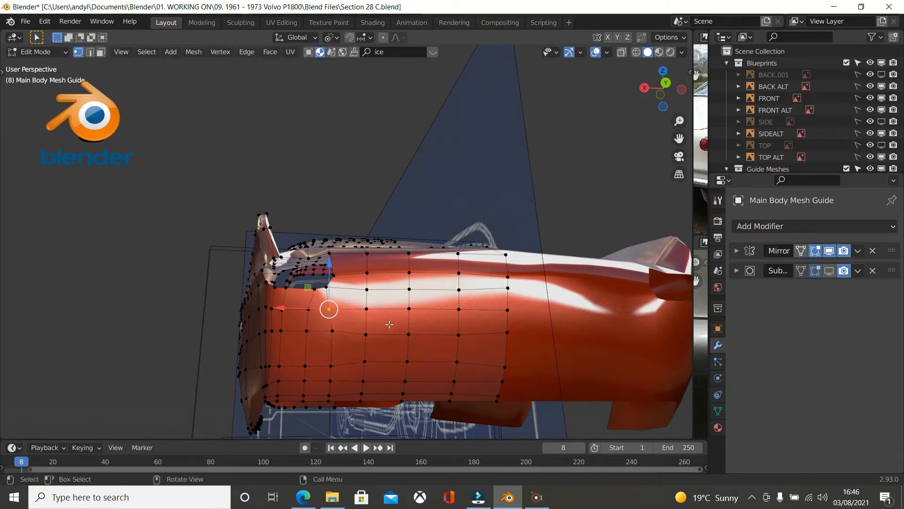
key("shift+v")
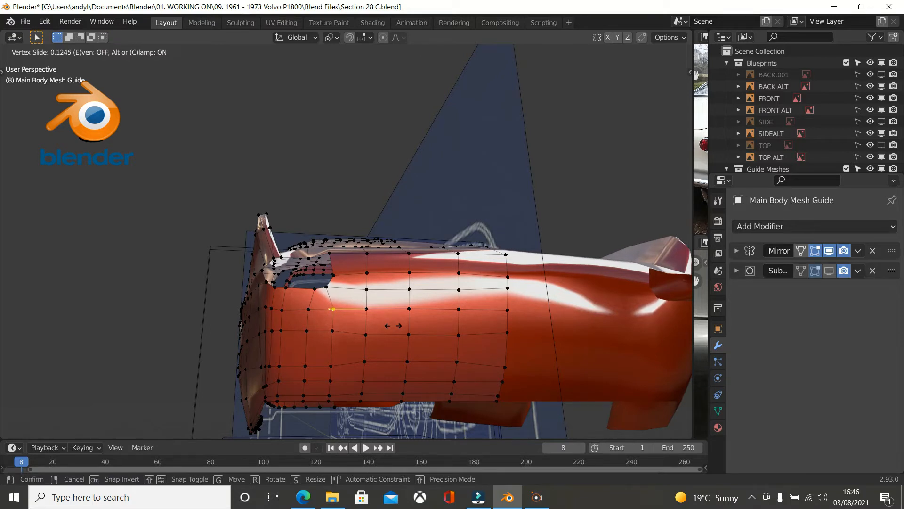
left_click(393, 326)
middle_click_drag(344, 324, 337, 310)
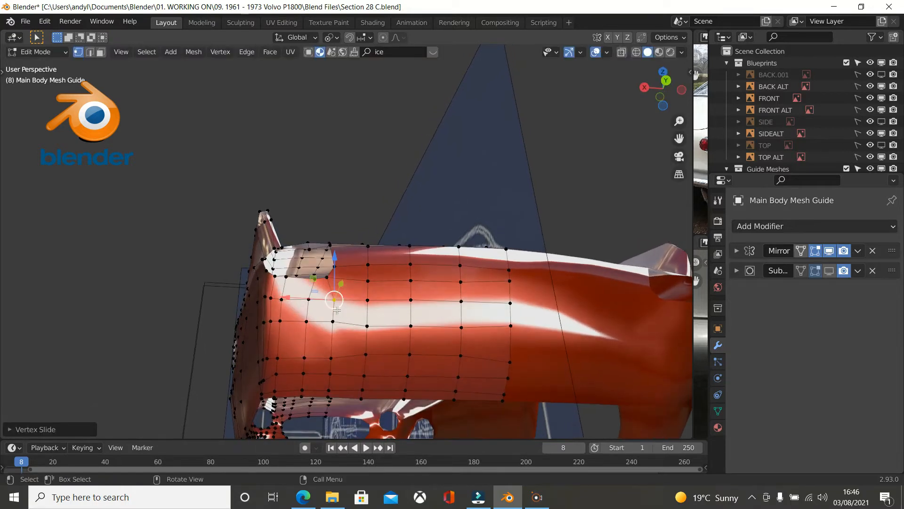
- Straighten the fifth rear panel column from the centreline, below the tail-light, by scaling it to 0 along X
left_click(308, 301)
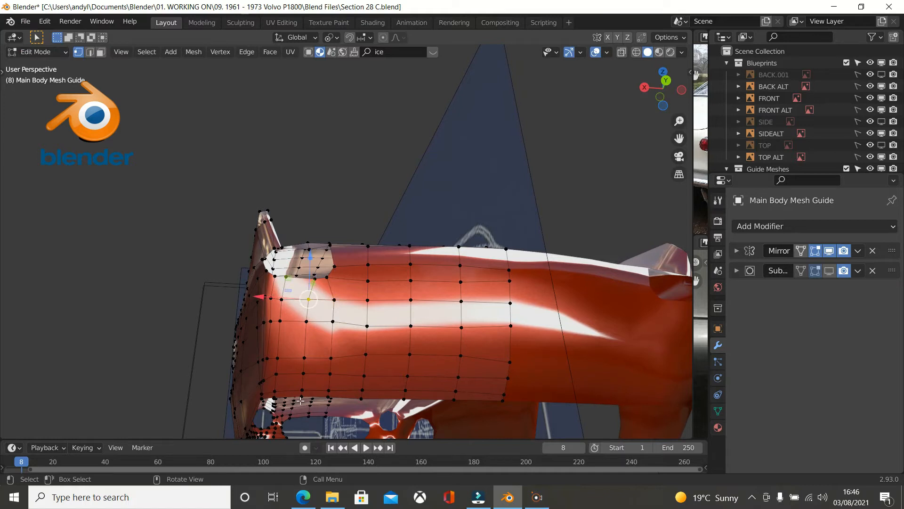
left_click(301, 399, "ctrl")
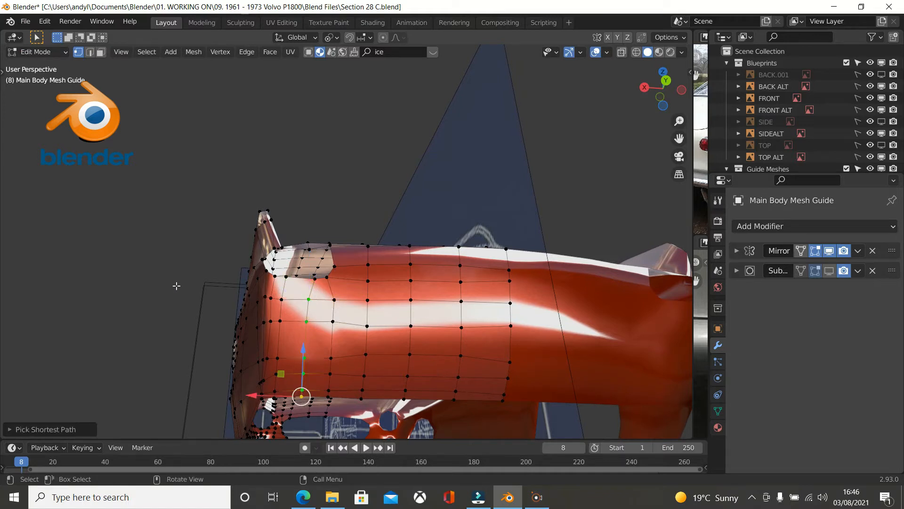
right_click(168, 282)
mouse_move(154, 180)
type("sx")
type("0")
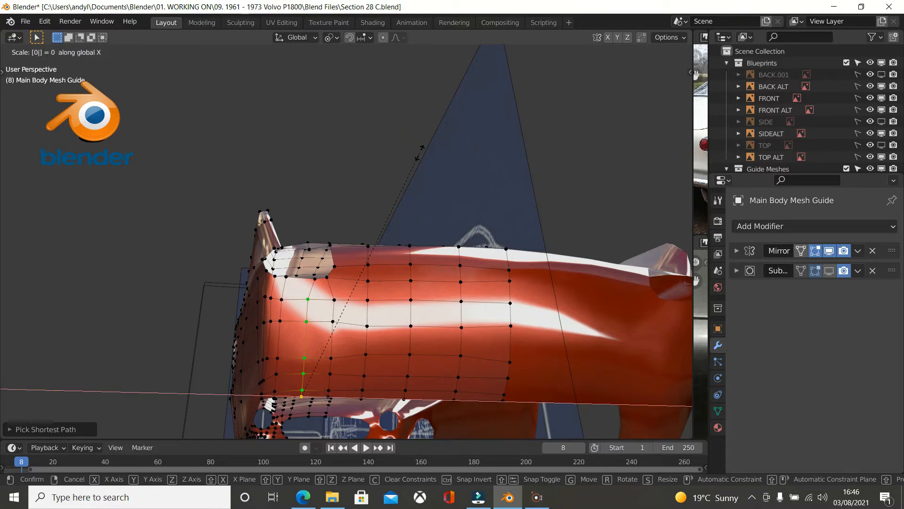
key("Return")
- Straighten the fourth rear panel column from the centreline, just inboard of the tail-light, by scaling it to 0 along X
middle_click_drag(394, 234, 391, 244)
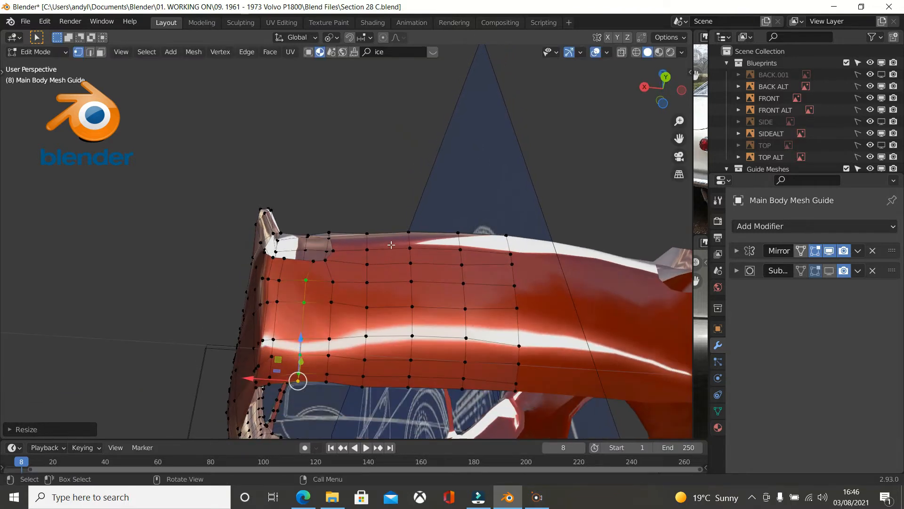
left_click(330, 382)
left_click(332, 281, "ctrl")
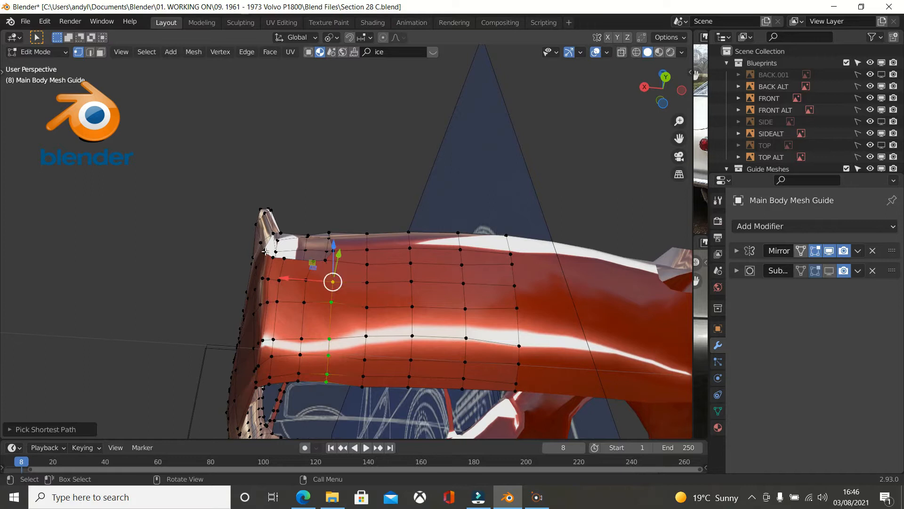
right_click(120, 237)
mouse_move(116, 174)
type("sx")
type("0")
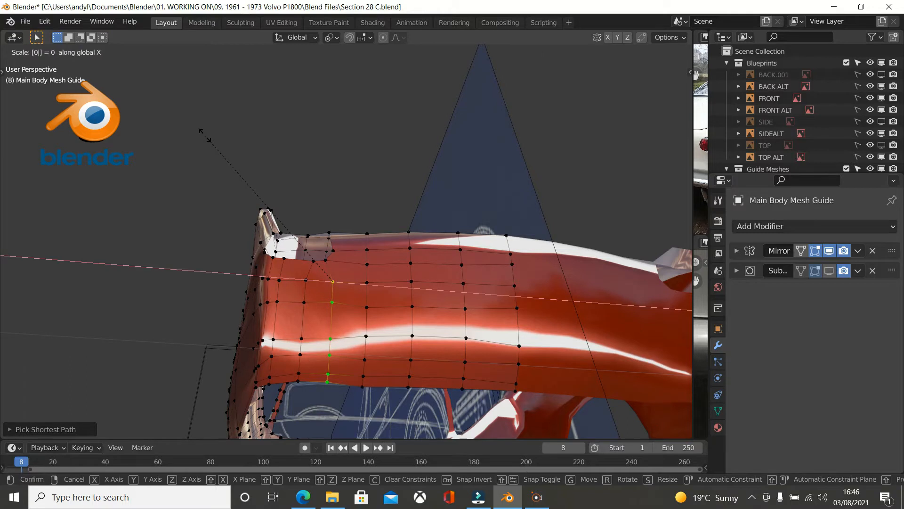
key("Return")
middle_click_drag(339, 263, 364, 272)
- Straighten the third rear panel column from the centreline by scaling its vertices below the boot lid edge to 0 along X
middle_click_drag(380, 313, 393, 300)
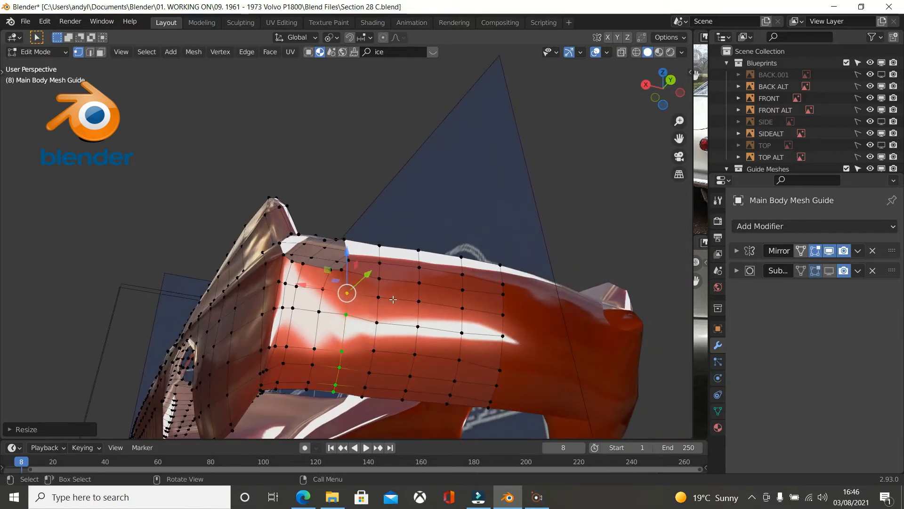
left_click(365, 398)
left_click(379, 297, "ctrl")
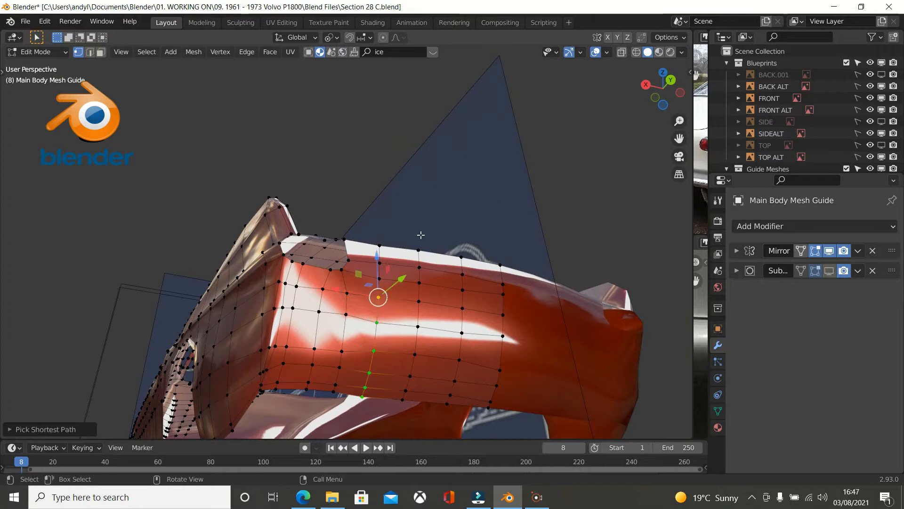
key("s")
type("x")
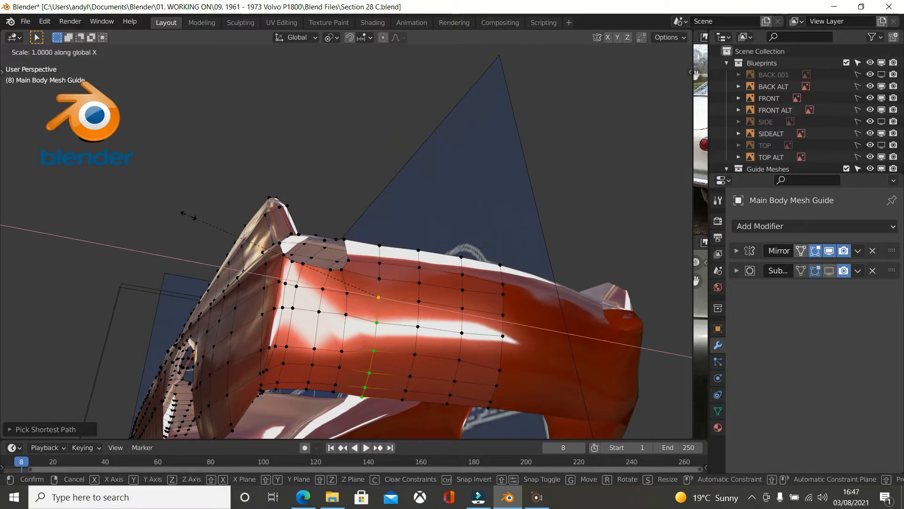
type("0")
key("Return")
middle_click_drag(185, 218, 149, 240)
- Straighten the rear panel's mid-height row, from the centreline to the fourth column, by scaling it to 0 along Z about its outermost vertex
key("ctrl+KP_1")
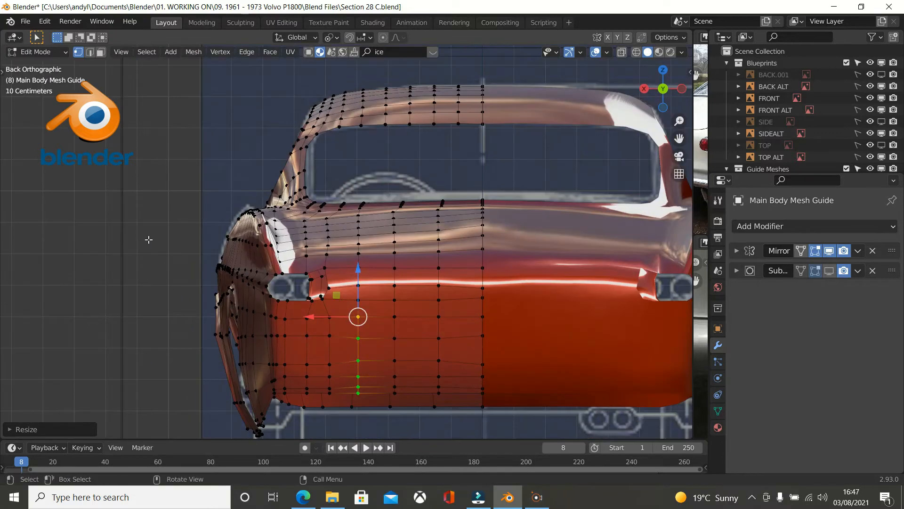
scroll(319, 240, "up", 2)
middle_click_drag(320, 241, 347, 149, "shift")
left_click(389, 288)
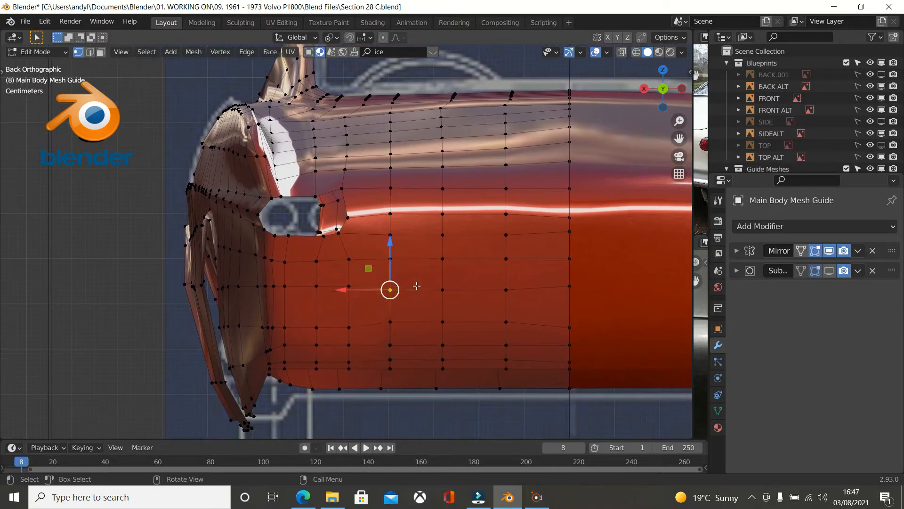
left_click(355, 288, "ctrl")
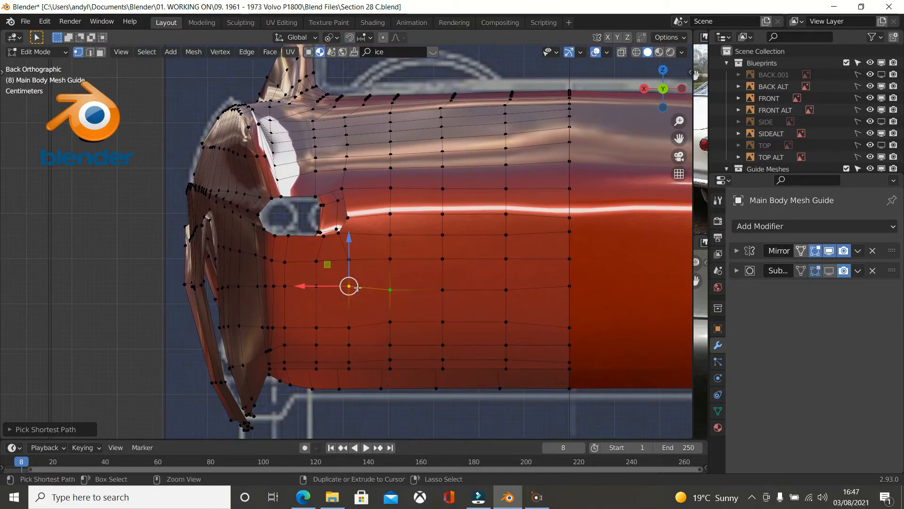
left_click(572, 285, "ctrl")
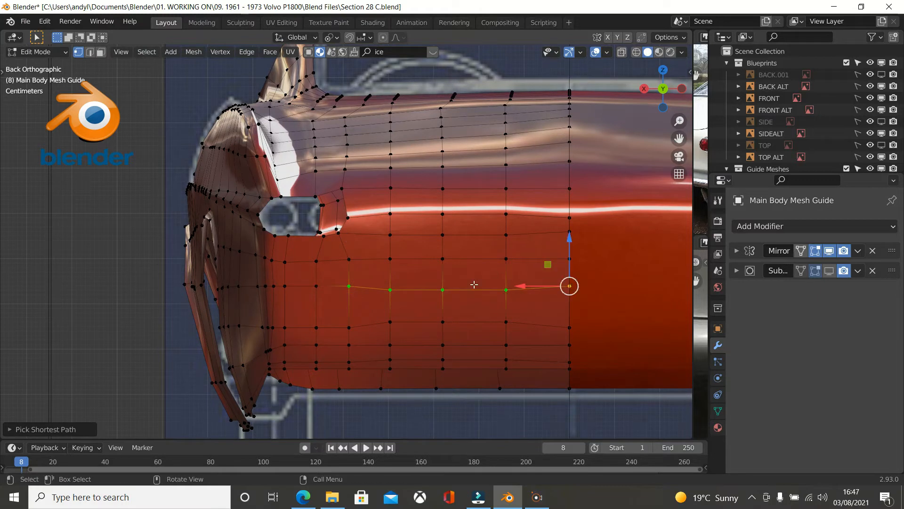
left_click(348, 286, "shift")
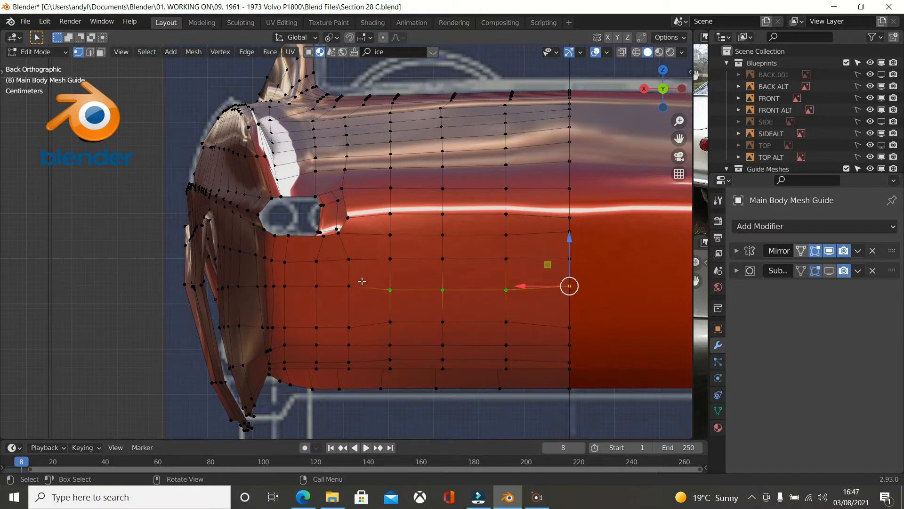
left_click(348, 286, "shift")
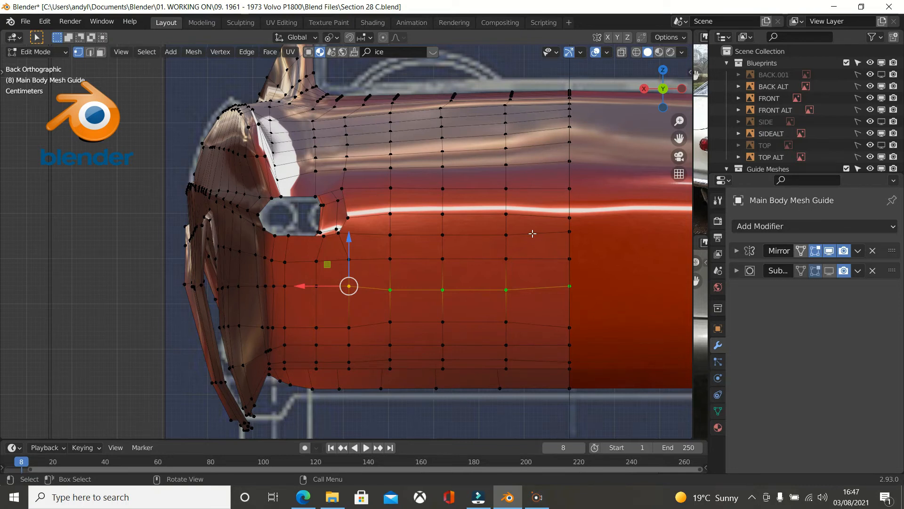
key("s")
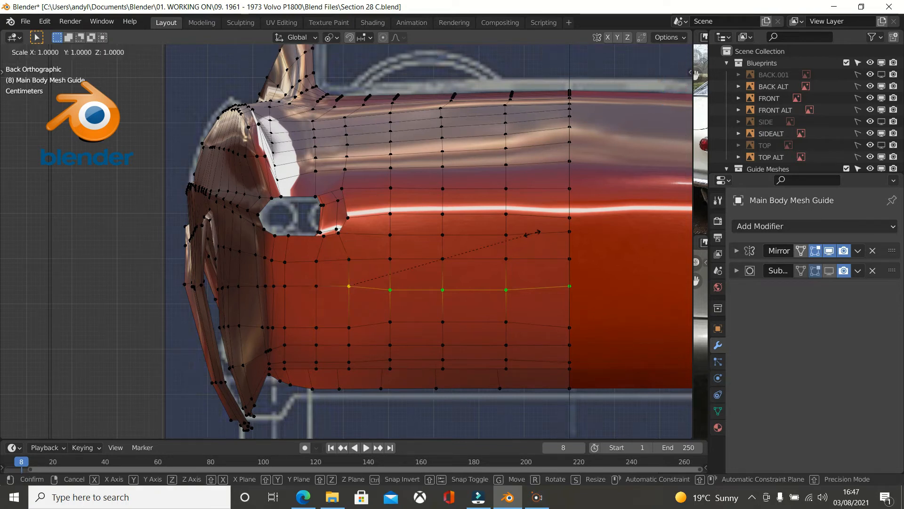
type("z")
type("0")
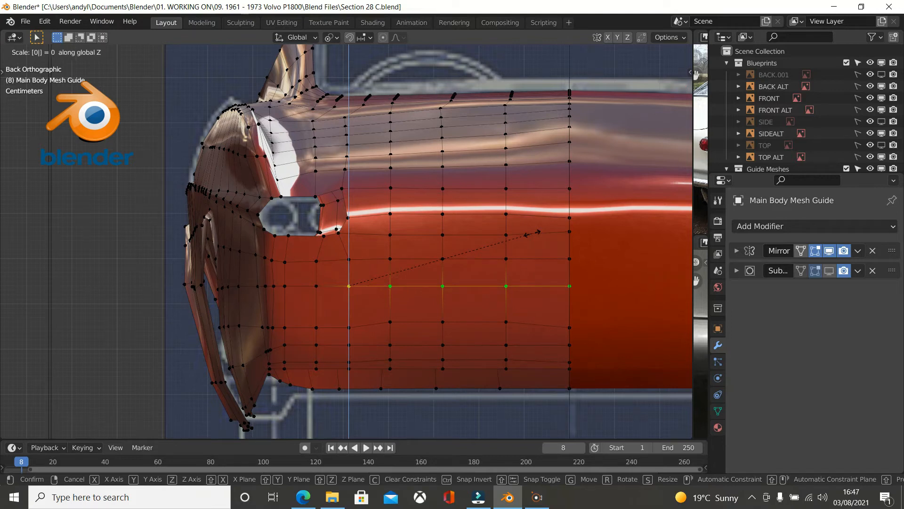
key("Return")
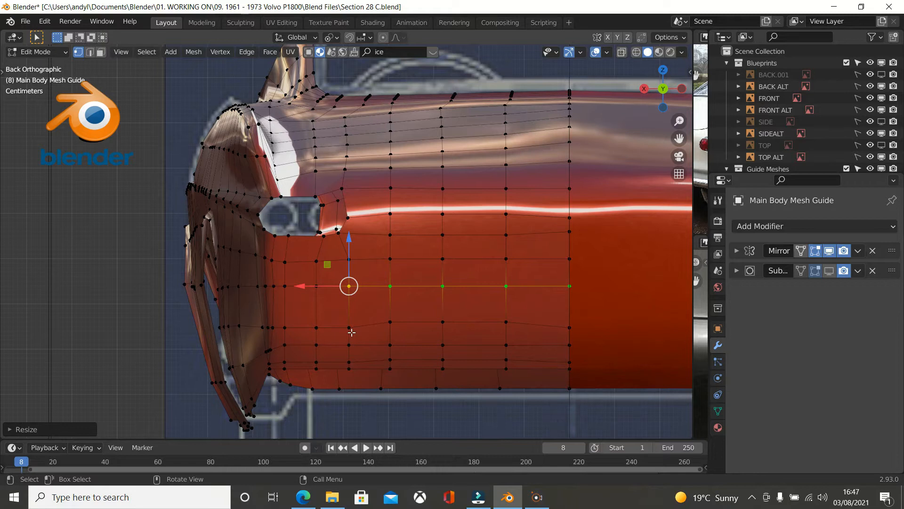
- Level the next row down, from the fifth column to the centreline, by scaling it to 0 along Z
left_click(332, 329)
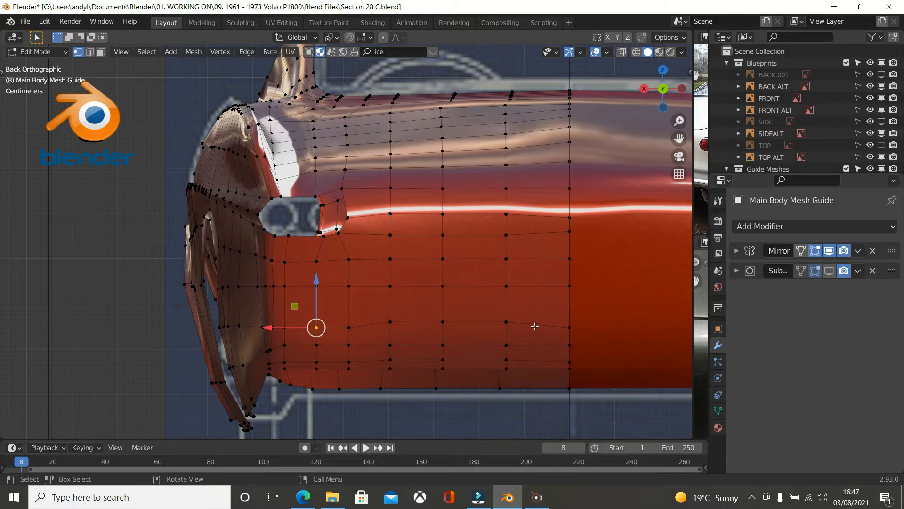
left_click(570, 327, "ctrl")
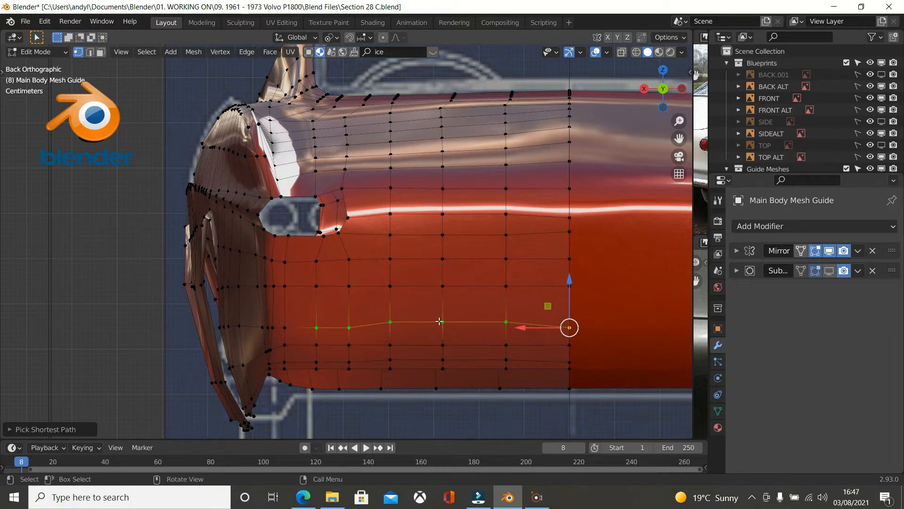
key("s")
key("z")
key("0")
key("Return")
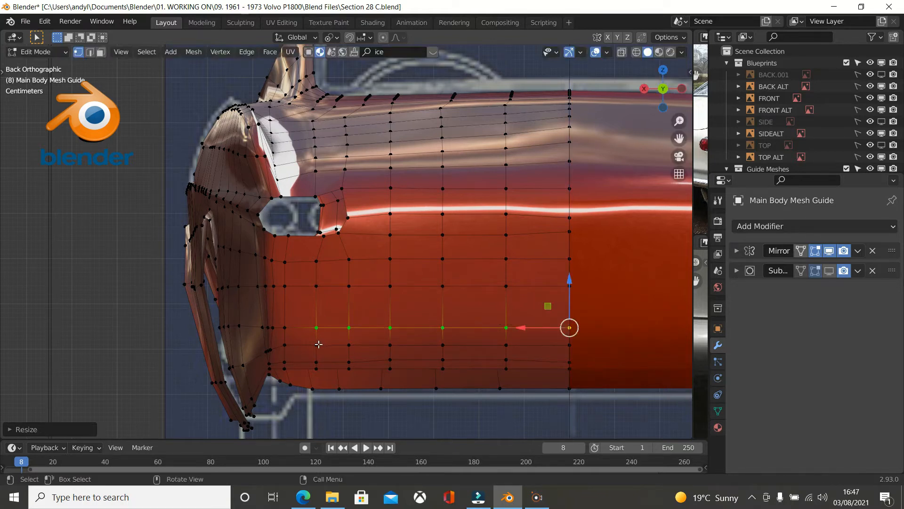
- Edge-slide the fourth row up from the rear panel's bottom edge slightly downward to even out the row spacing
left_click(283, 346)
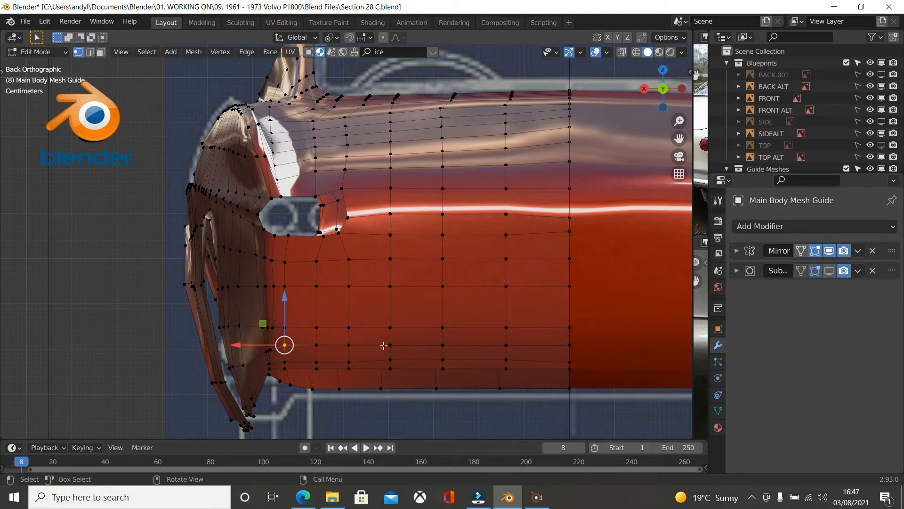
left_click(571, 344, "ctrl")
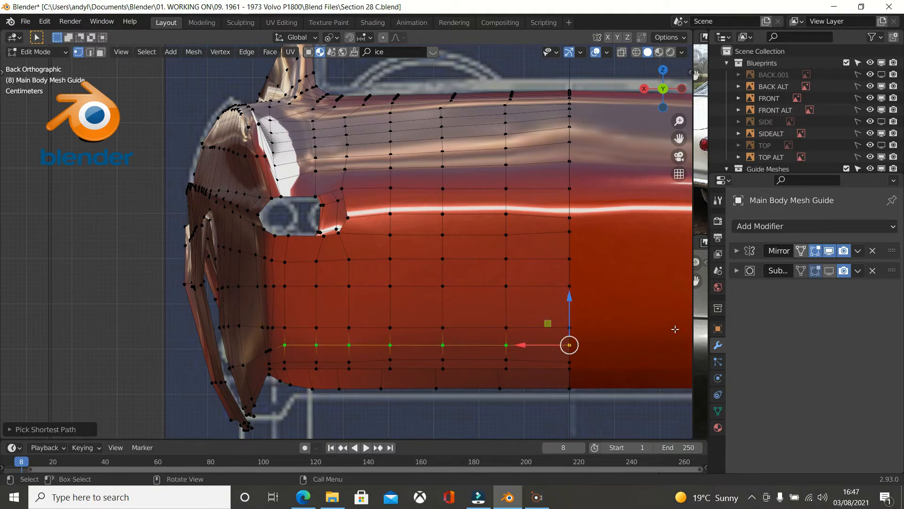
key("g")
key("g")
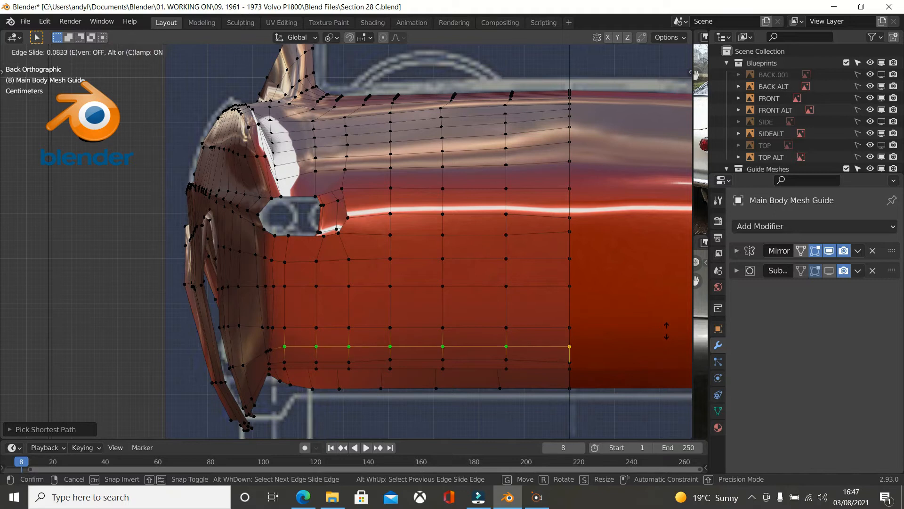
left_click(666, 333)
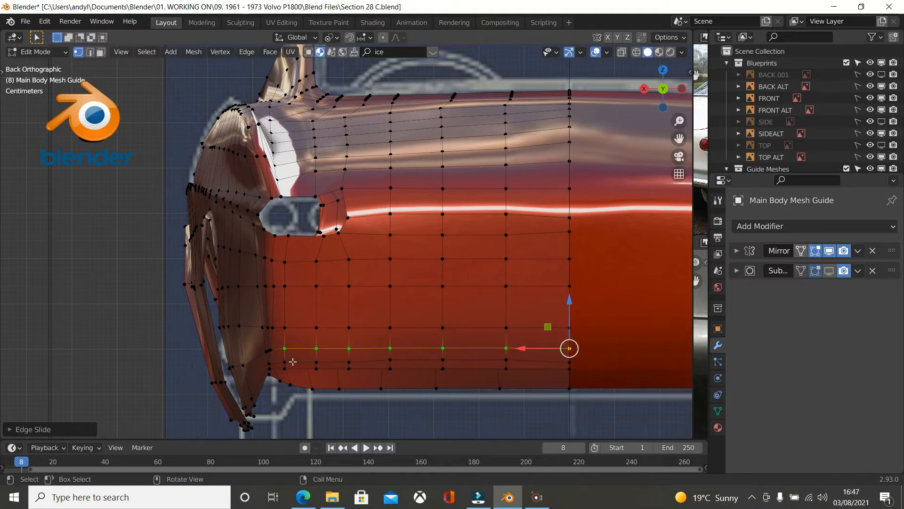
- Level the third row up from the rear panel's bottom edge by scaling it to 0 along Z
key("ctrl+z")
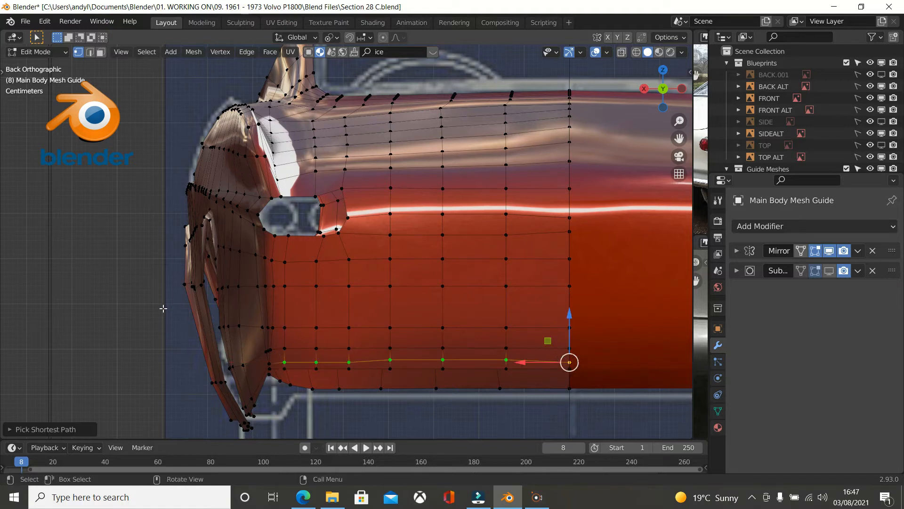
key("s")
key("z")
key("0")
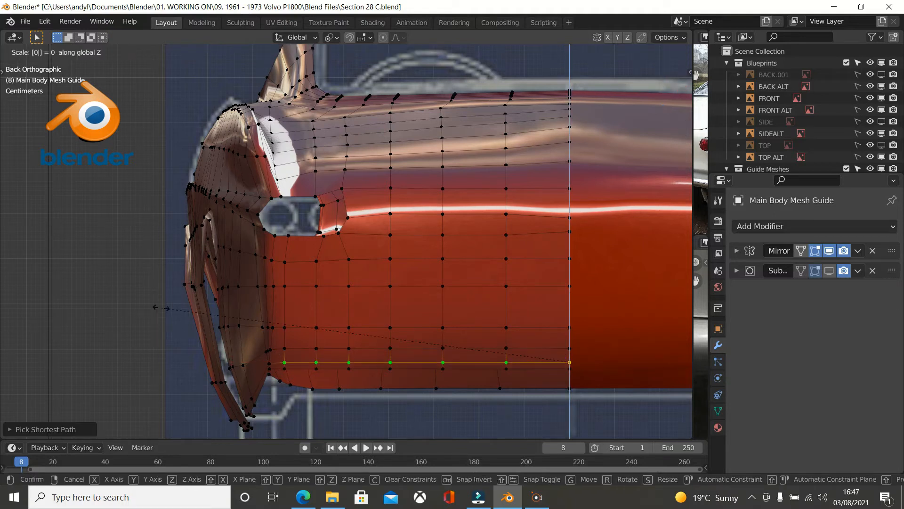
key("Return")
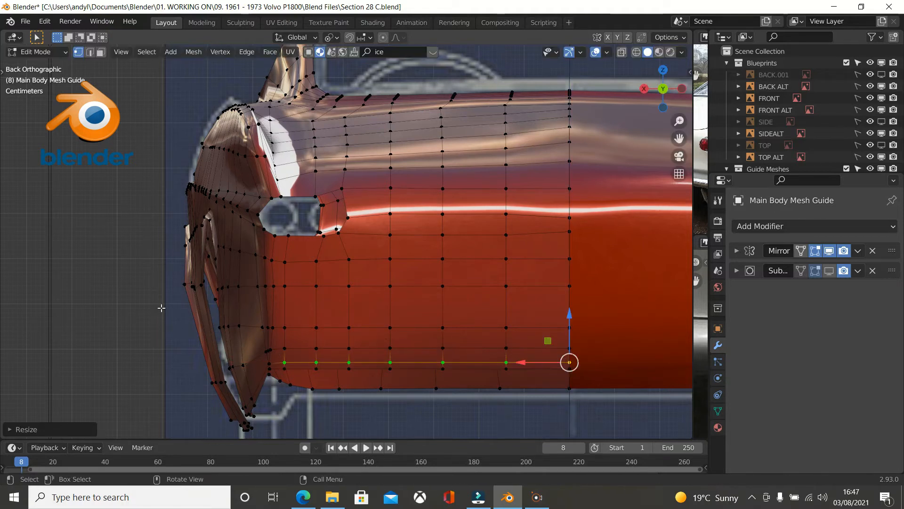
- Level the fourth row up from the rear panel's bottom edge by scaling it to 0 along Z
left_click(280, 348)
left_click(579, 349, "ctrl")
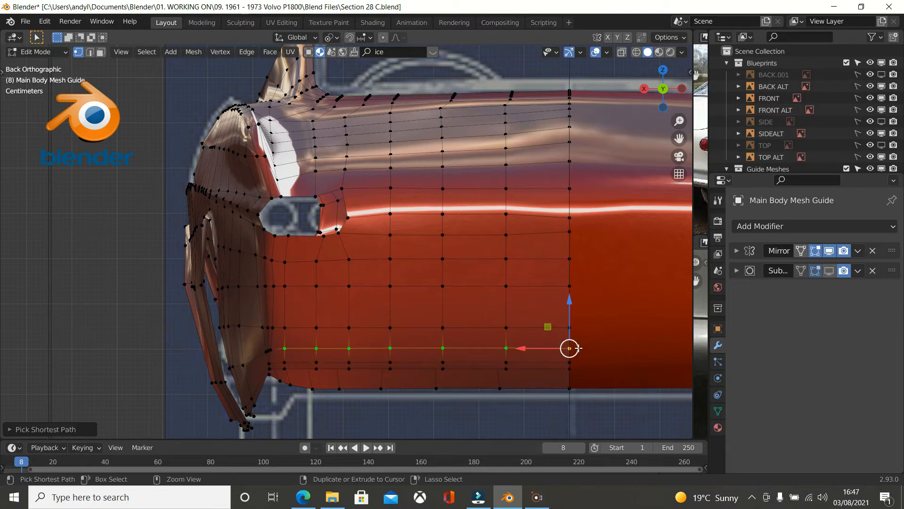
key("s")
key("z")
key("0")
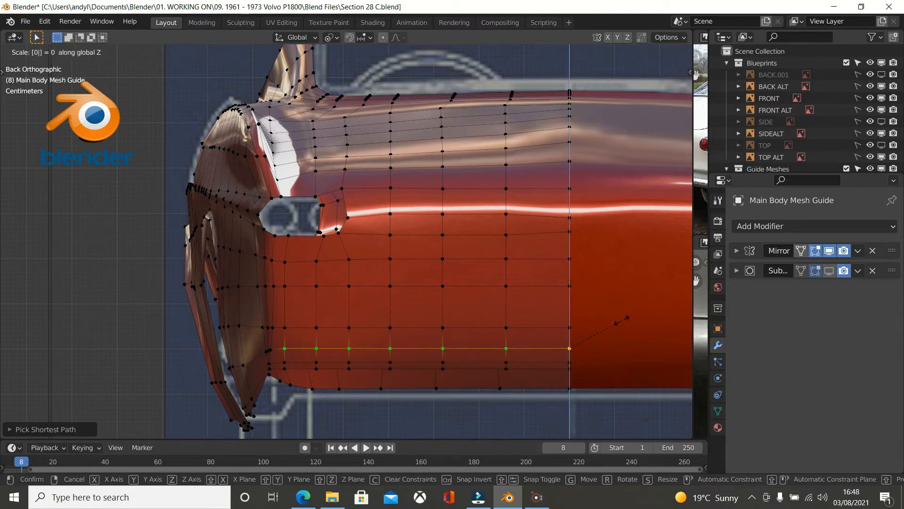
key("Return")
- Edge-slide the fourth row from the bottom up onto its neighbour, then back down to a position between the adjacent rows
middle_click_drag(619, 319, 270, 370)
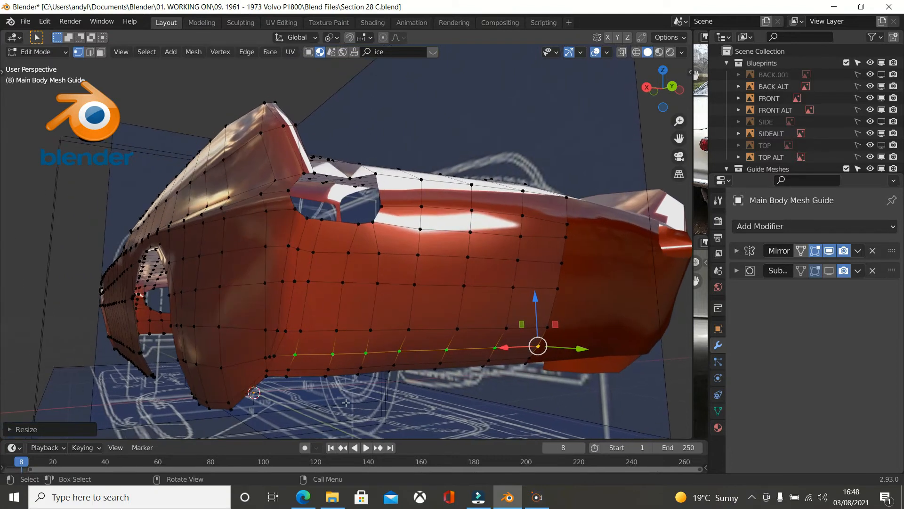
key("g")
key("g")
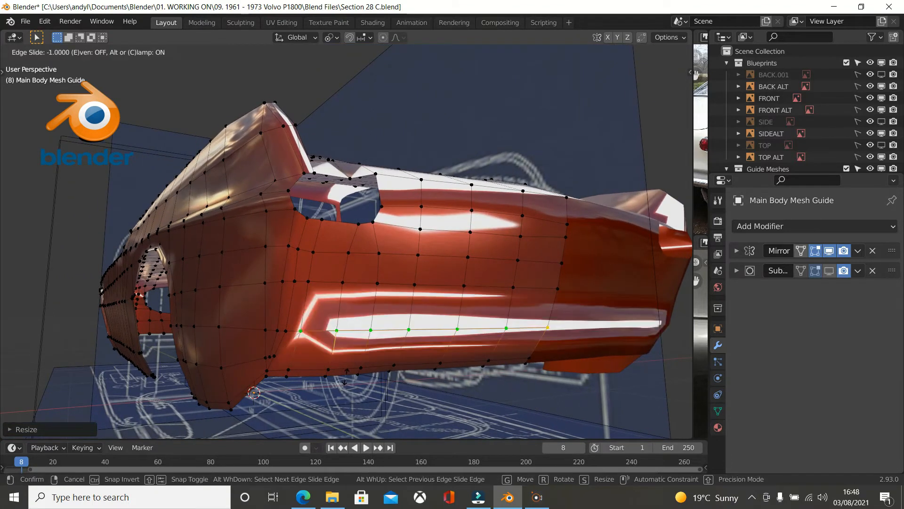
left_click(346, 377)
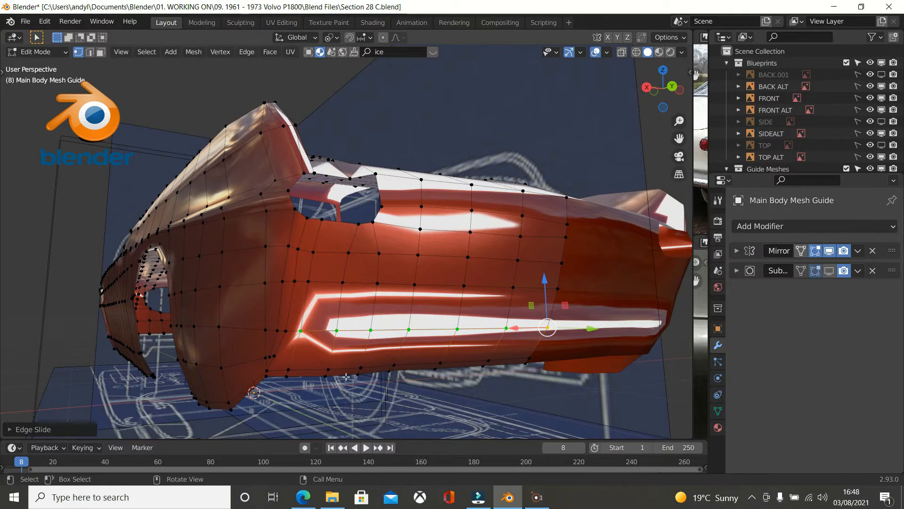
key("g")
key("g")
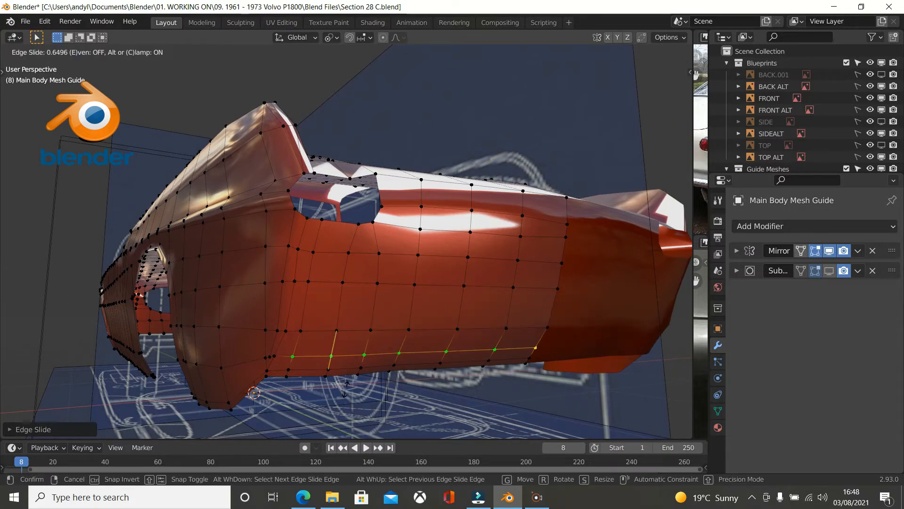
left_click(346, 386)
- Edge-slide the third row from the bottom up onto its neighbour, then back down to about midway between the adjacent rows
middle_click_drag(350, 366, 334, 350)
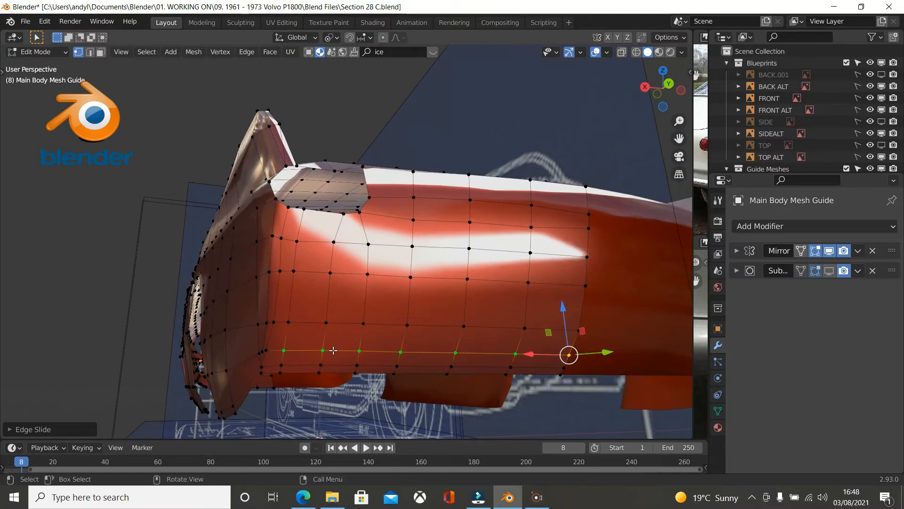
left_click(280, 363)
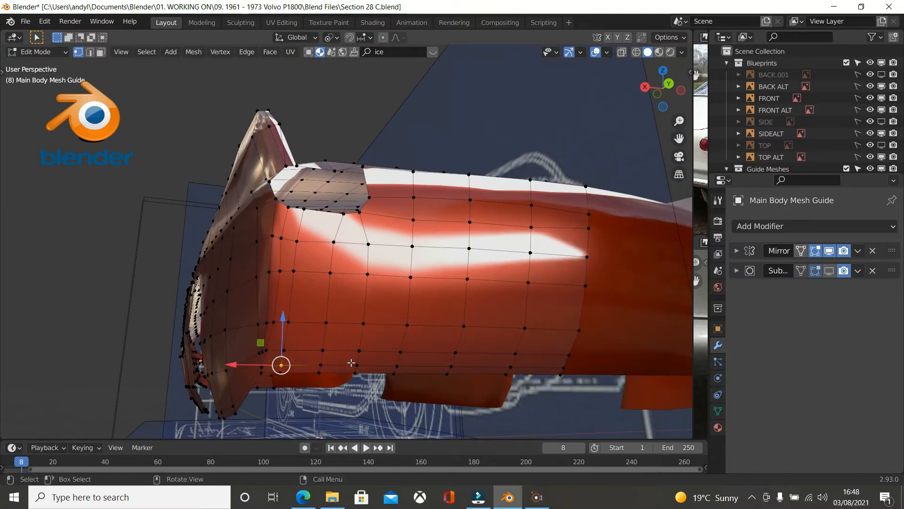
left_click(561, 368, "ctrl")
key("g")
key("g")
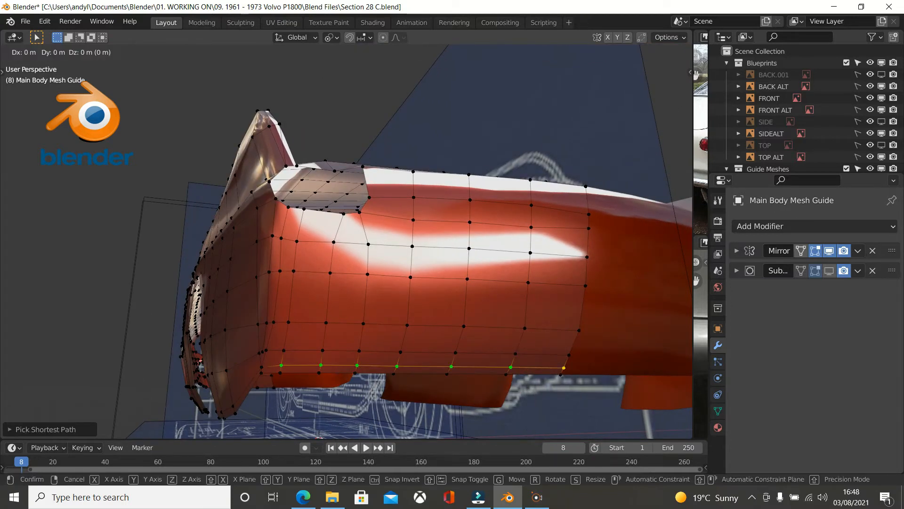
left_click(529, 418)
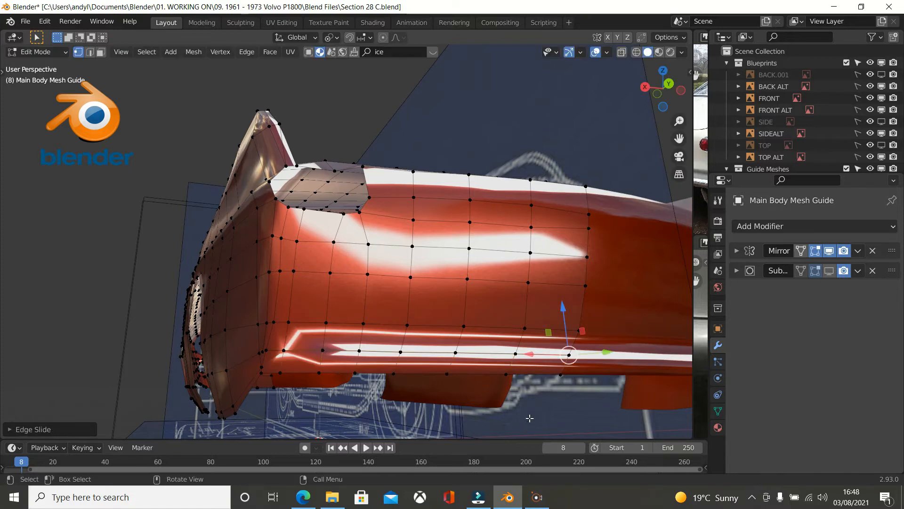
key("g")
key("g")
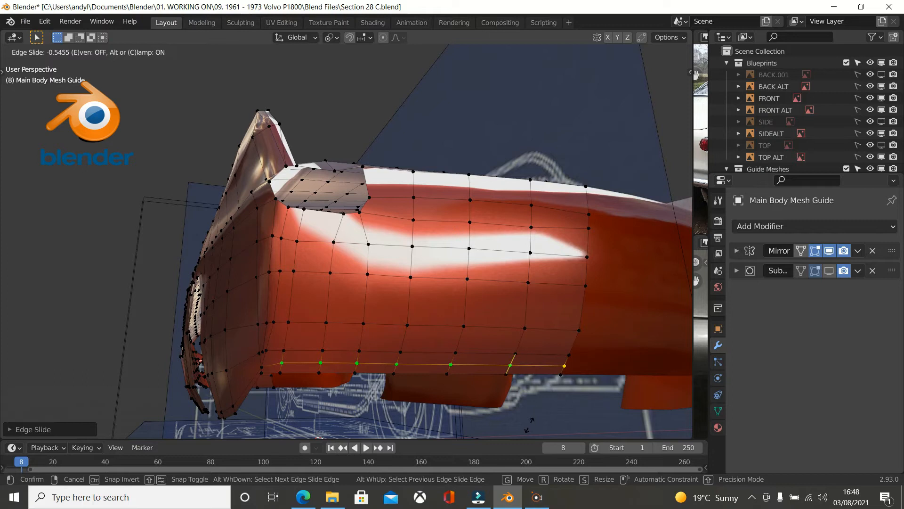
left_click(530, 425)
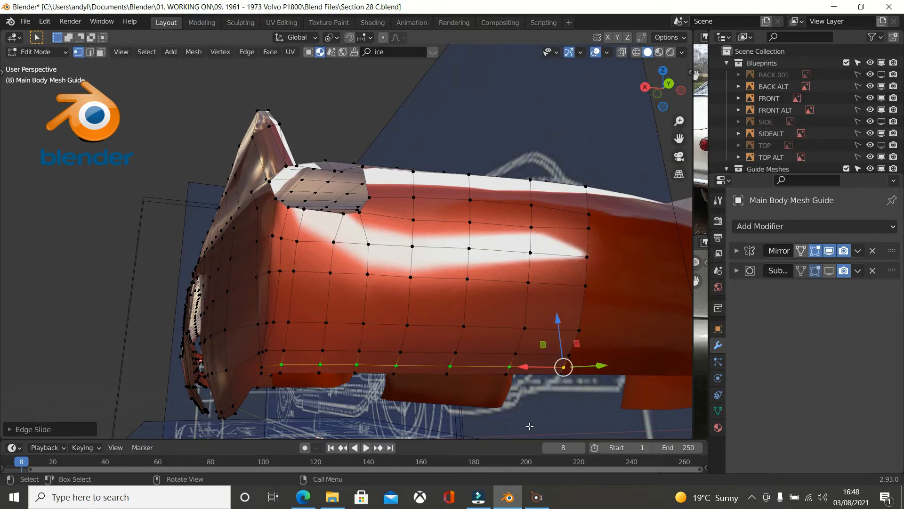
- Enlarge the reference photo area and examine the car's lower rear corner below the tail-light against the mesh's underside edge
middle_click_drag(508, 409, 418, 273)
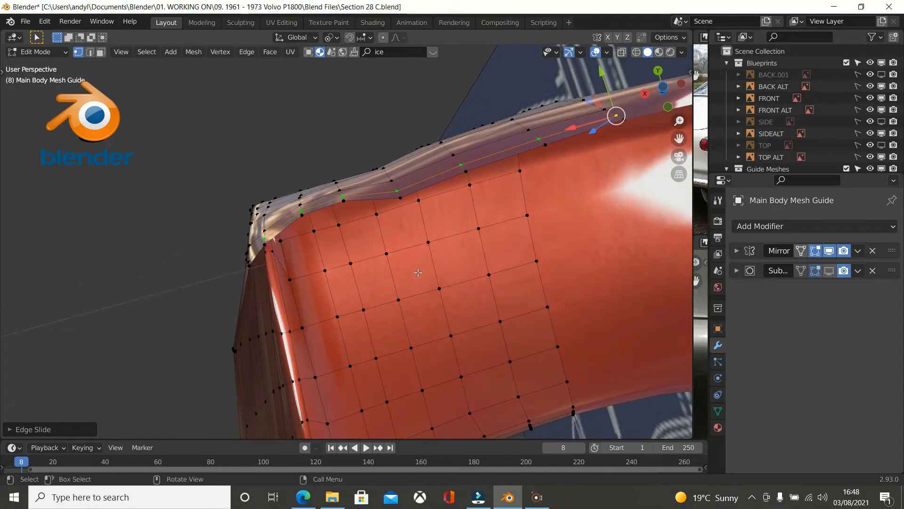
middle_click_drag(404, 239, 391, 277)
left_click_drag(692, 288, 363, 278)
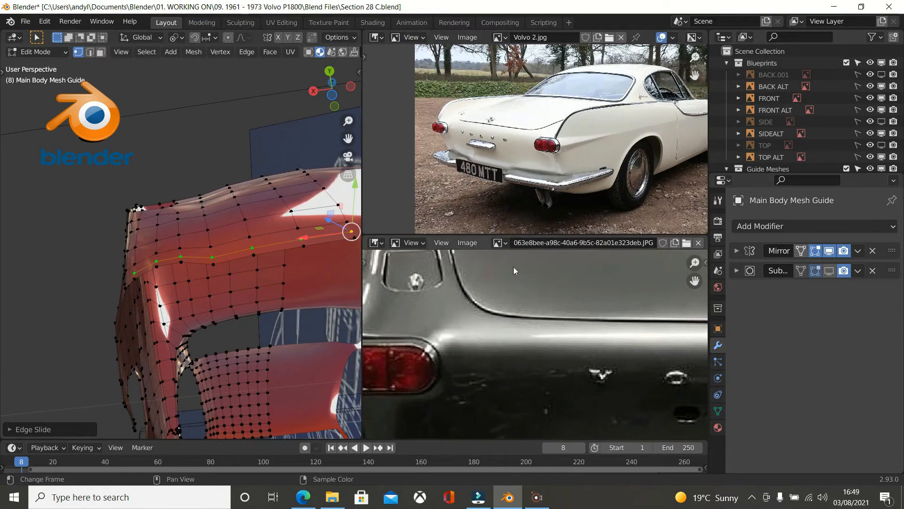
scroll(551, 394, "up", 2)
middle_click_drag(551, 394, 570, 352)
scroll(532, 372, "down", 1)
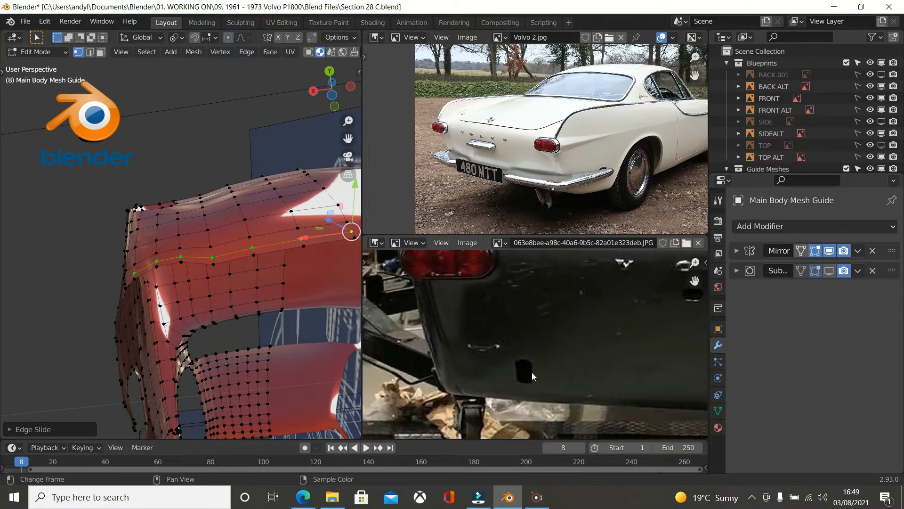
middle_click_drag(296, 387, 279, 437)
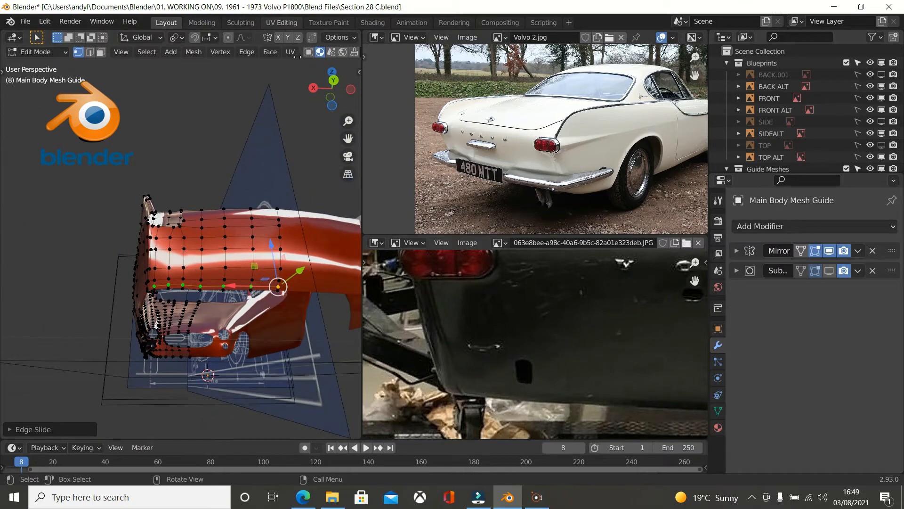
- Enlarge the 3D view and, in right side view, move the second row above the rear panel's bottom edge rearward along Y towards the blueprint outline
middle_click_drag(230, 118, 309, 140)
key("KP_3")
scroll(309, 139, "up", 5)
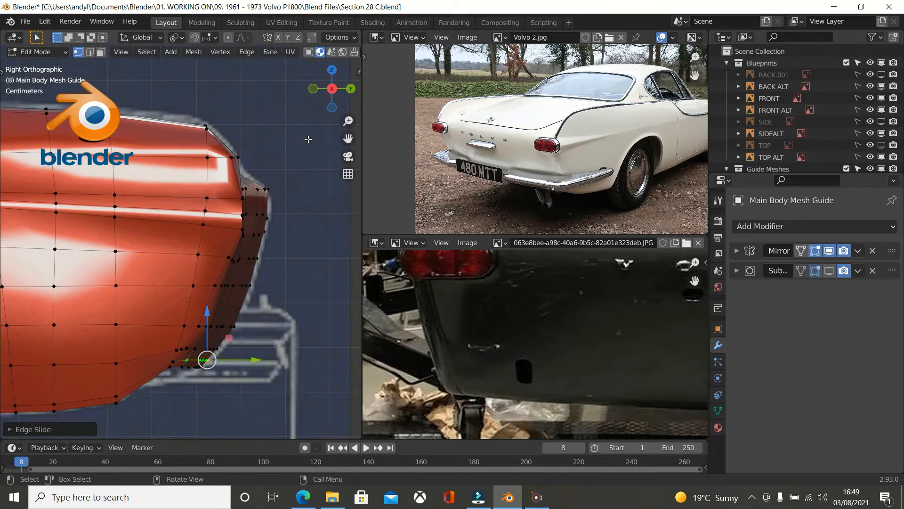
scroll(256, 237, "up", 1)
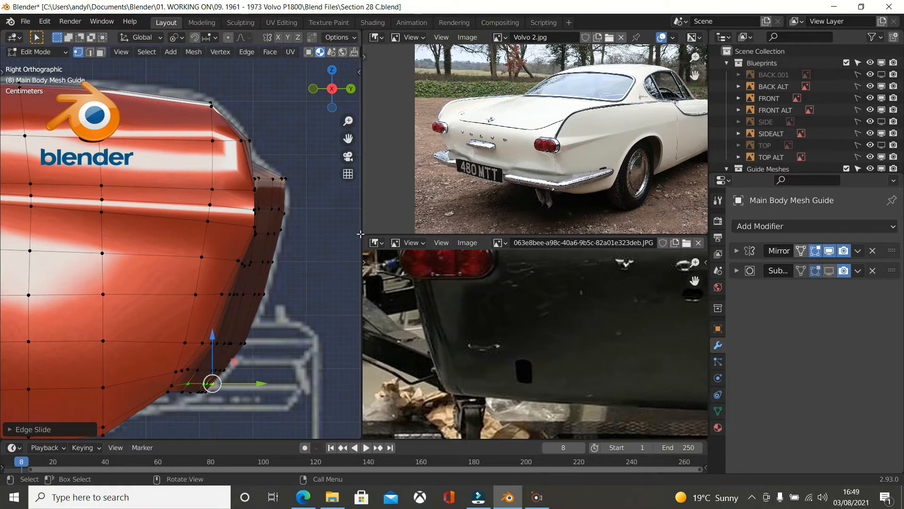
left_click_drag(362, 221, 653, 224)
middle_click_drag(549, 240, 448, 105, "shift")
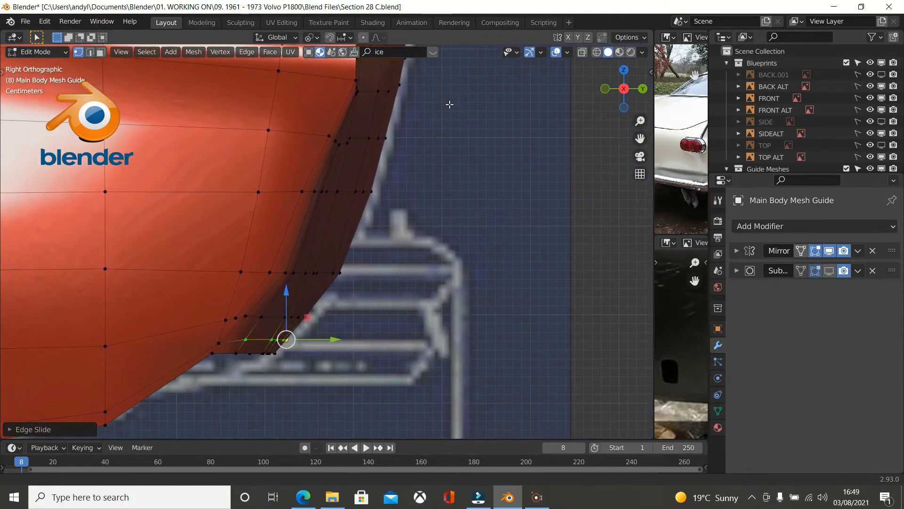
scroll(395, 152, "up", 1)
scroll(395, 152, "up", 1)
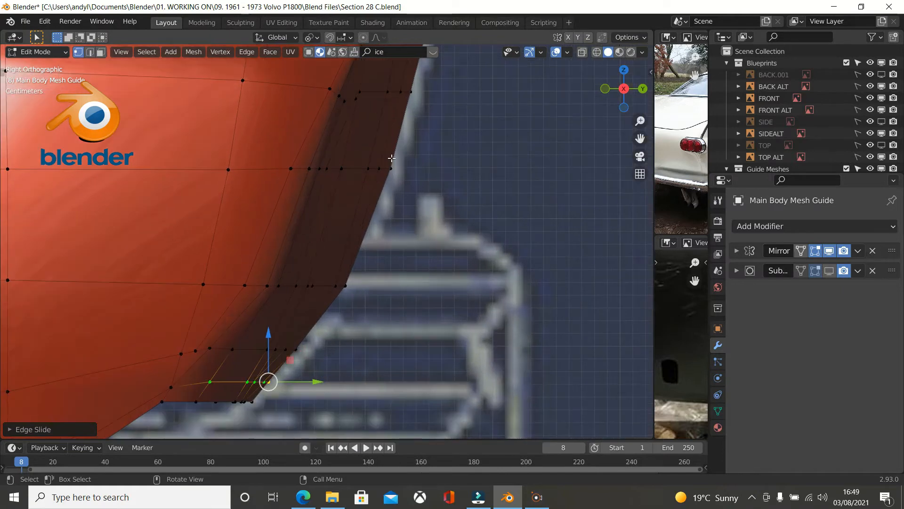
scroll(391, 159, "down", 1)
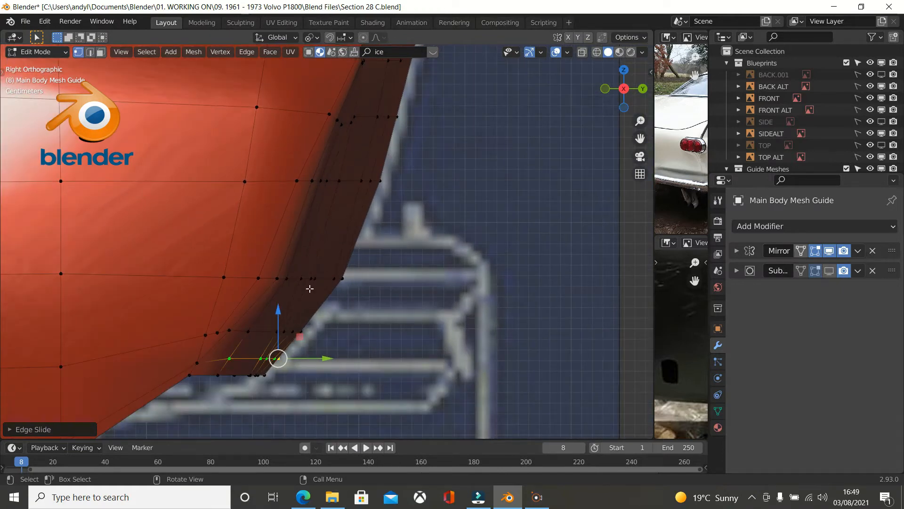
left_click(250, 331)
left_click(300, 331, "ctrl")
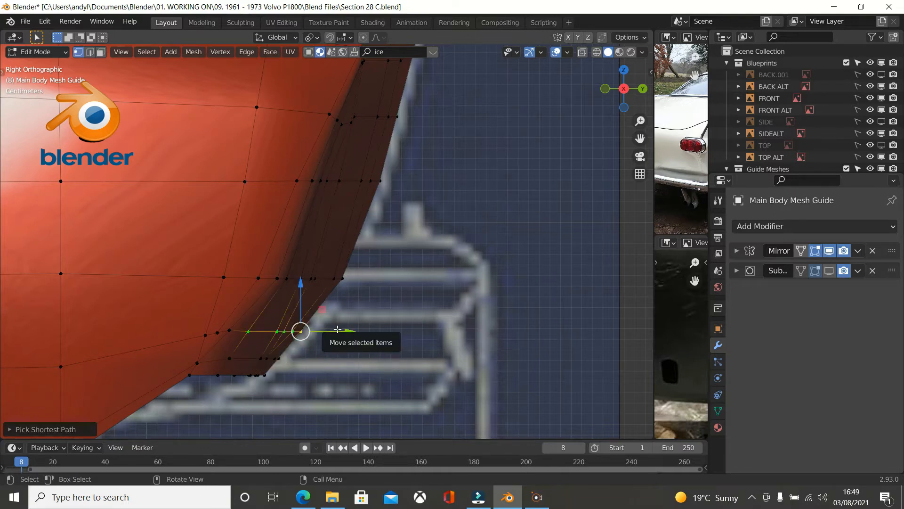
left_click_drag(338, 329, 347, 329)
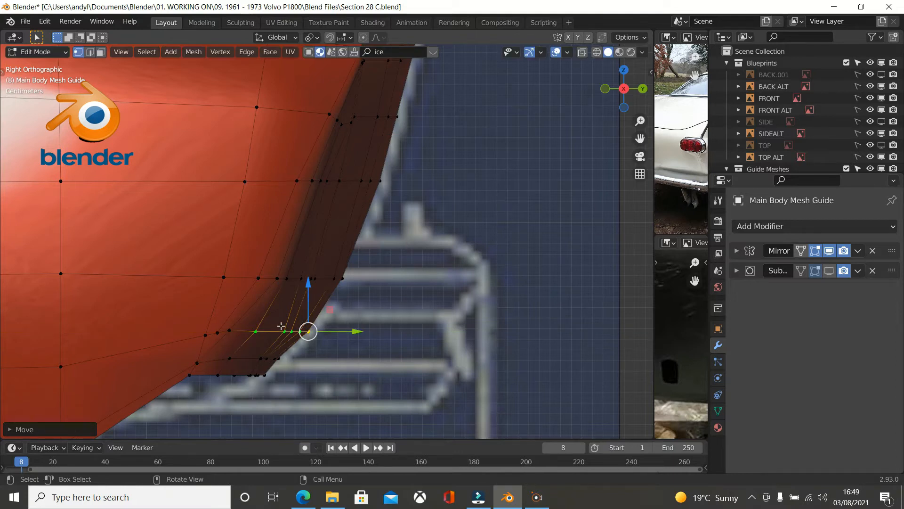
- Nudge an inner vertex of that row forward along Y to even out its spacing, discarding the accidental shear
key("ctrl+z")
left_click_drag(338, 332, 333, 333)
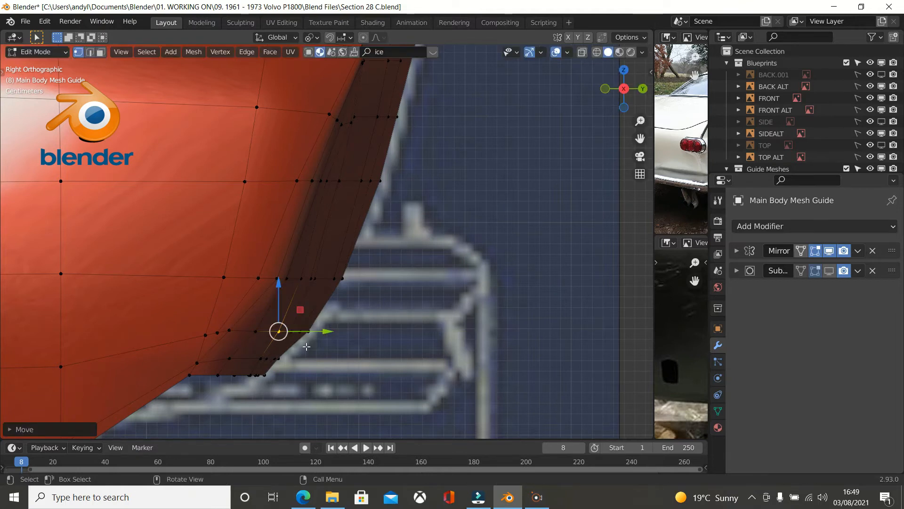
right_click(327, 331)
left_click(327, 330)
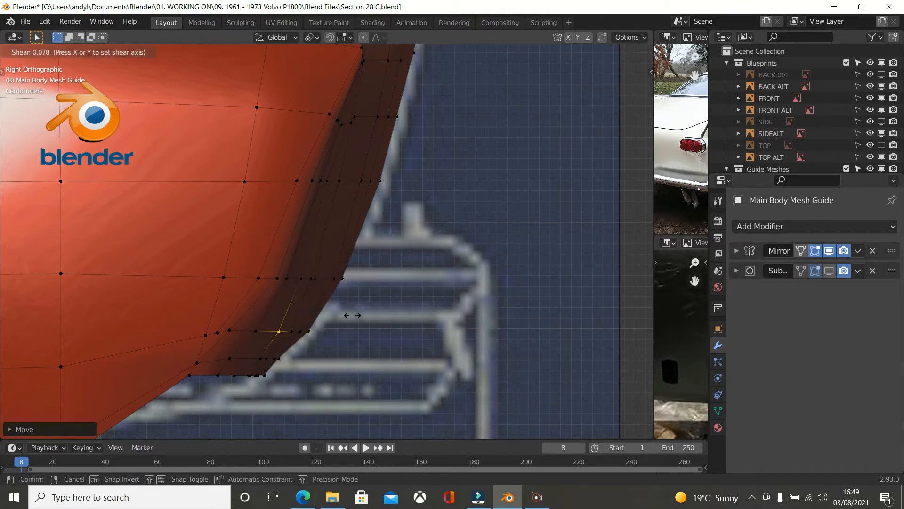
left_click(311, 339)
left_click_drag(320, 329, 315, 331)
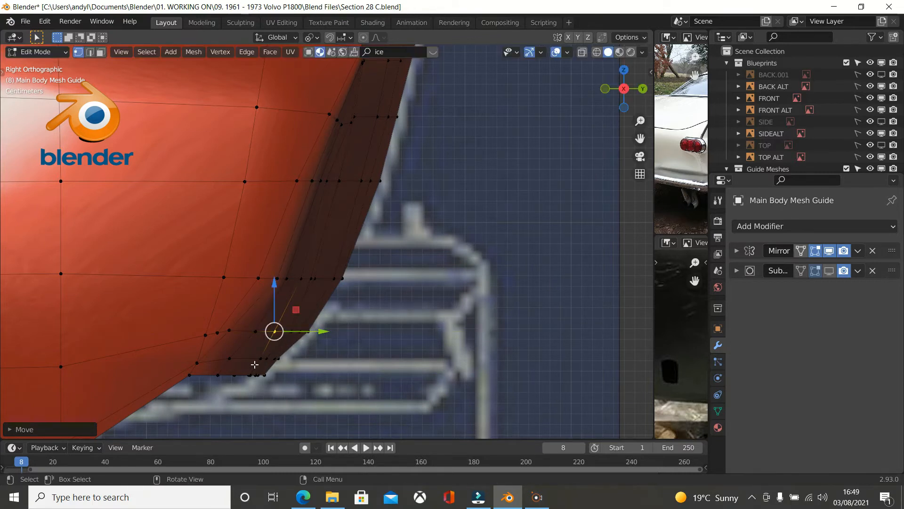
- Move the row directly above the rear panel's bottom edge rearward along Y to continue the curve of the side profile
scroll(255, 364, "down", 1)
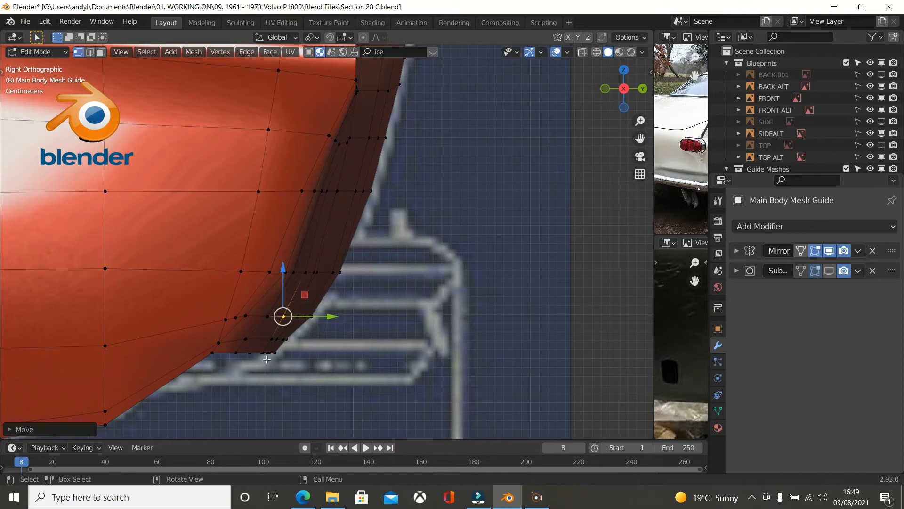
left_click(249, 340)
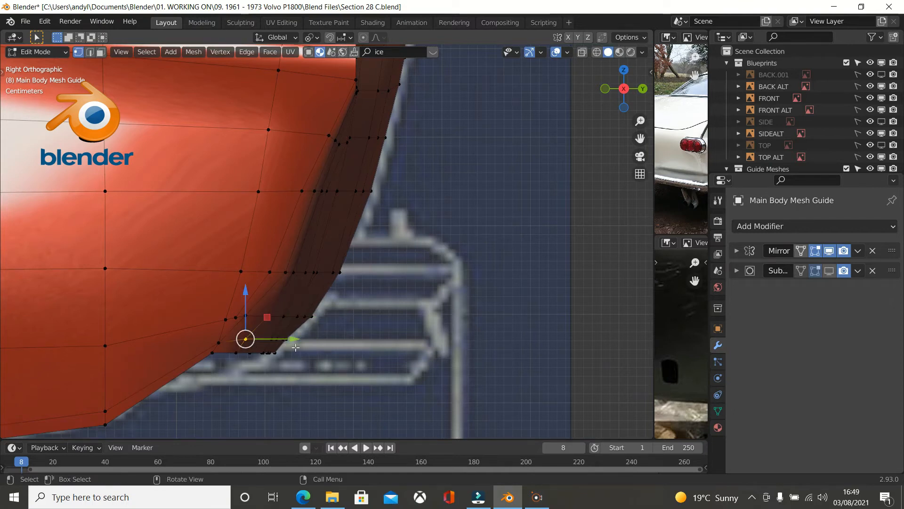
left_click(289, 340, "ctrl")
left_click_drag(330, 340, 332, 342)
scroll(313, 316, "up", 3)
middle_click_drag(312, 288, 333, 156, "shift")
scroll(345, 196, "down", 1)
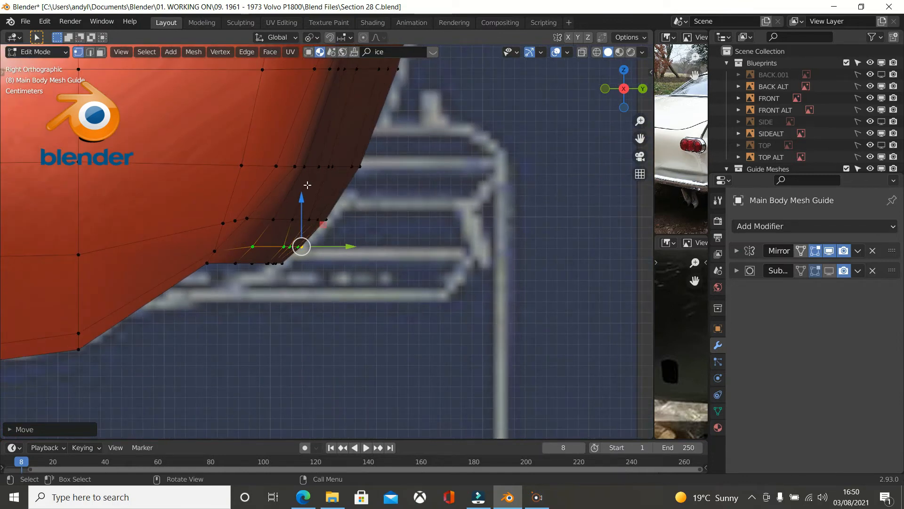
- Shift one inner vertex in each of the two rows above the bottom edge forward along Y to even their spacing
left_click(335, 252)
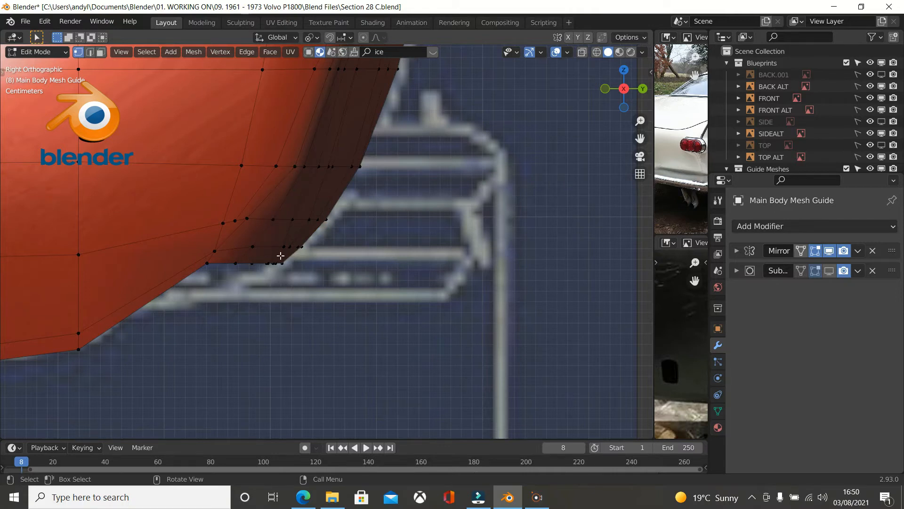
left_click(282, 247)
key("g")
key("y")
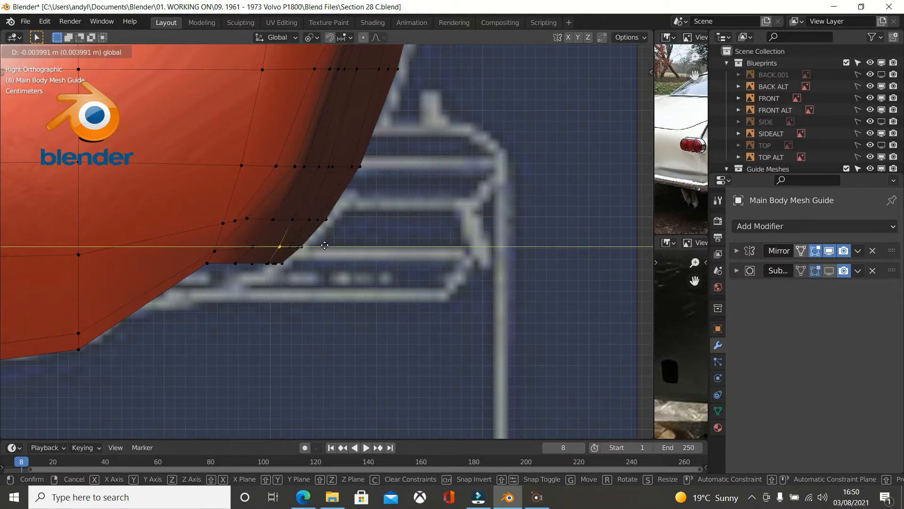
left_click(323, 246)
middle_click_drag(321, 209, 319, 182, "shift")
left_click(316, 191)
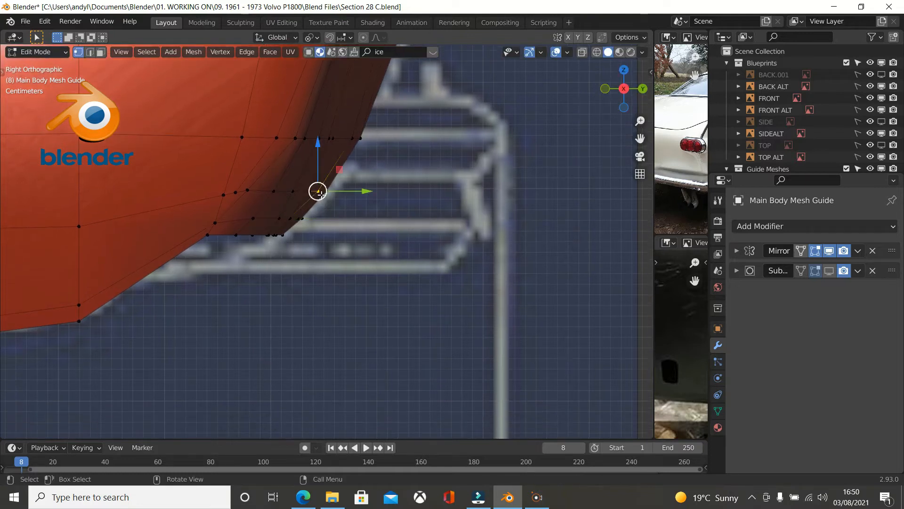
left_click_drag(356, 191, 352, 190)
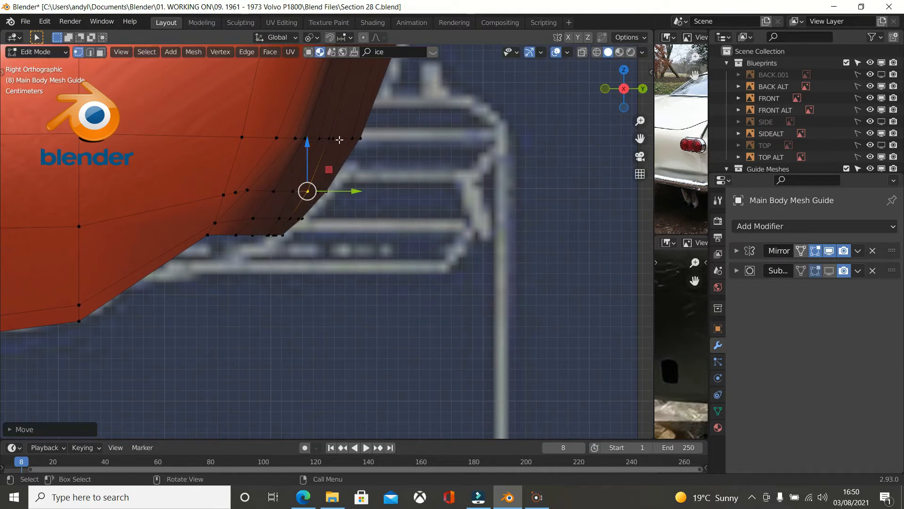
- Show the Subdivision modifier in the viewport and nudge vertices of the lower rear panel along Y where the surface looks patchy
left_click(829, 271)
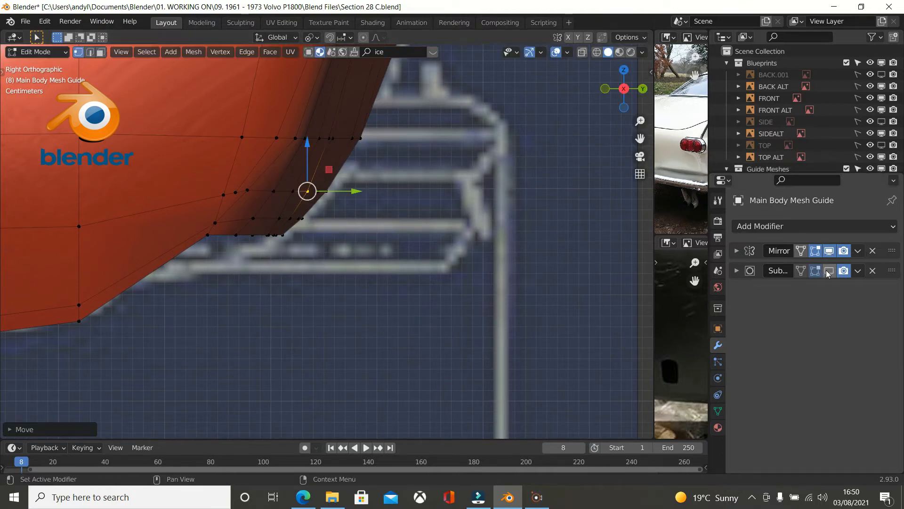
middle_click_drag(471, 245, 361, 214)
left_click(376, 198)
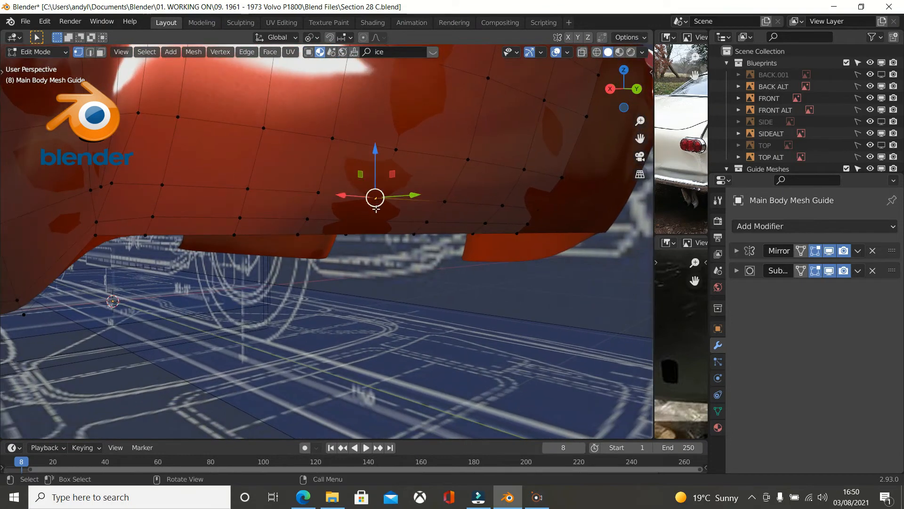
left_click_drag(394, 193, 404, 194)
left_click(364, 219)
left_click_drag(380, 222, 382, 237)
left_click(353, 234)
middle_click_drag(389, 218, 405, 105)
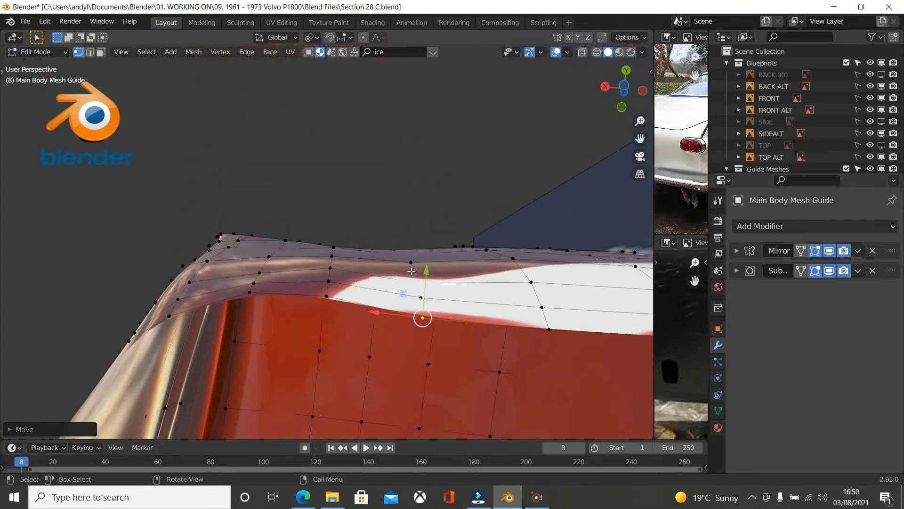
- From underneath, adjust vertices in the rows above the bottom edge along Y so the rear panel curves evenly
key("ctrl+z")
left_click_drag(412, 263, 354, 253)
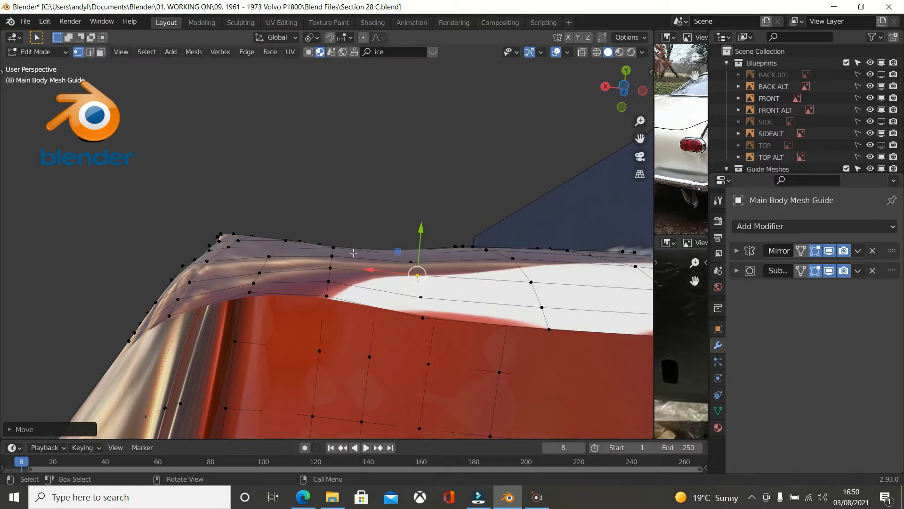
left_click(263, 270)
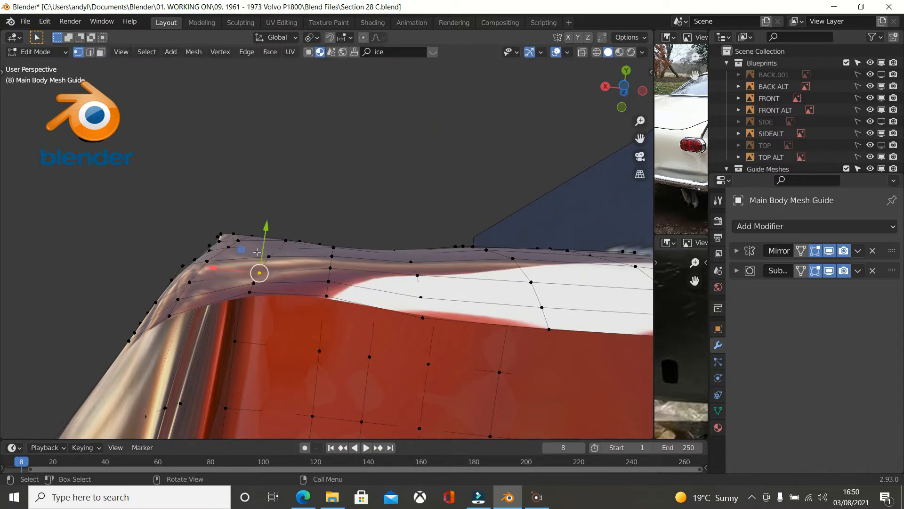
left_click_drag(261, 243, 262, 240)
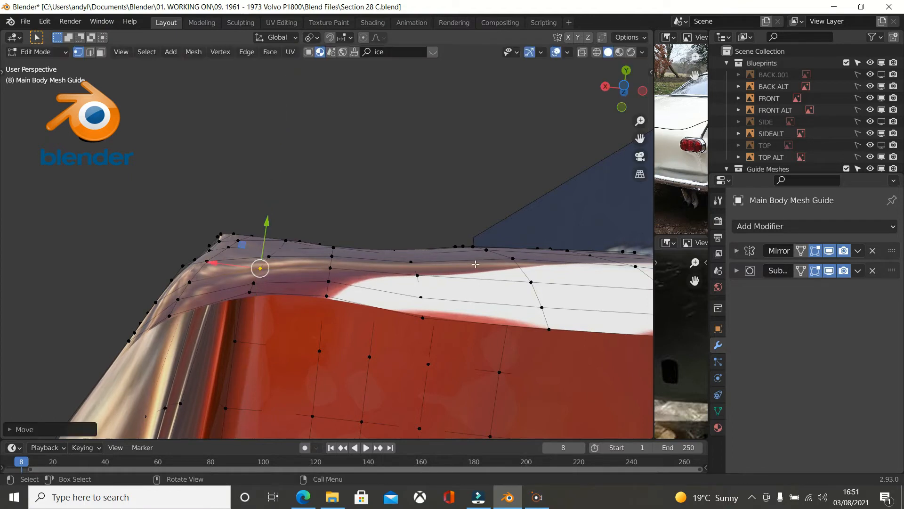
left_click(420, 297)
left_click_drag(425, 264, 426, 258)
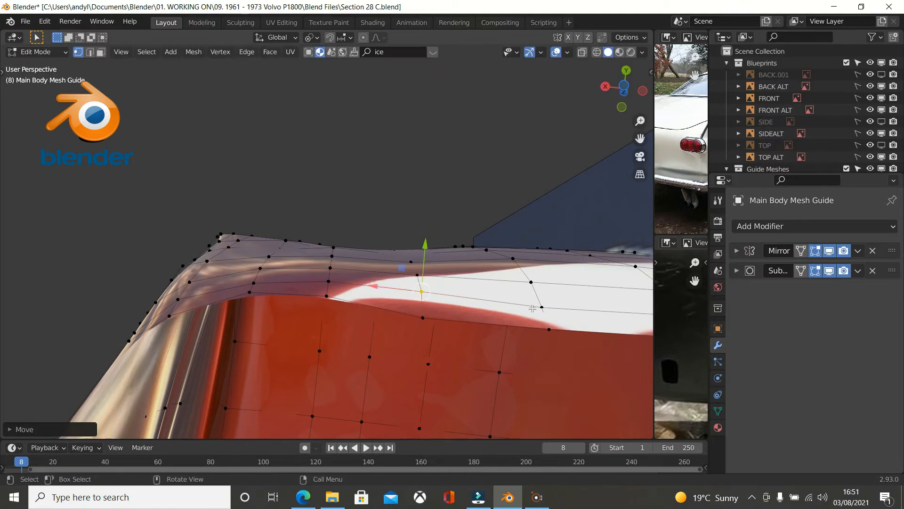
- Nudge the vertex in the rear panel's column below the tail-light along Y and inspect the surface from several angles
middle_click_drag(532, 309, 341, 185)
scroll(363, 214, "up", 2)
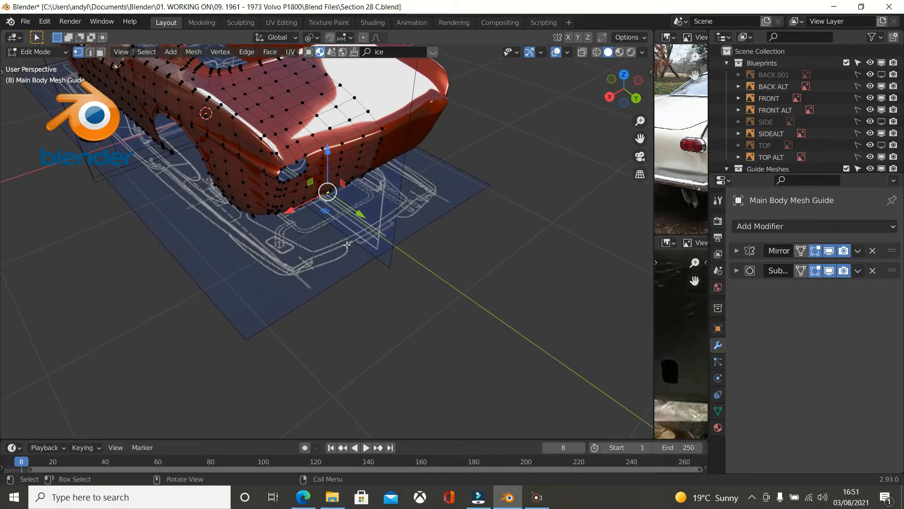
scroll(343, 238, "down", 2)
middle_click_drag(343, 237, 365, 196)
left_click_drag(299, 145, 302, 144)
middle_click_drag(302, 144, 272, 168)
middle_click_drag(368, 142, 342, 128)
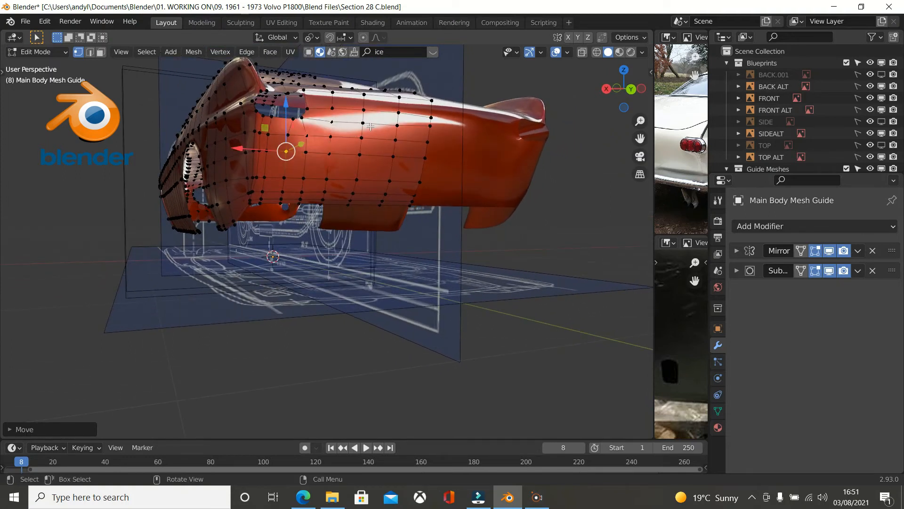
- In back view, level the row at the tail-light's lower edge, from the centreline to the fourth column, by scaling to 0 along Z
key("ctrl+KP_1")
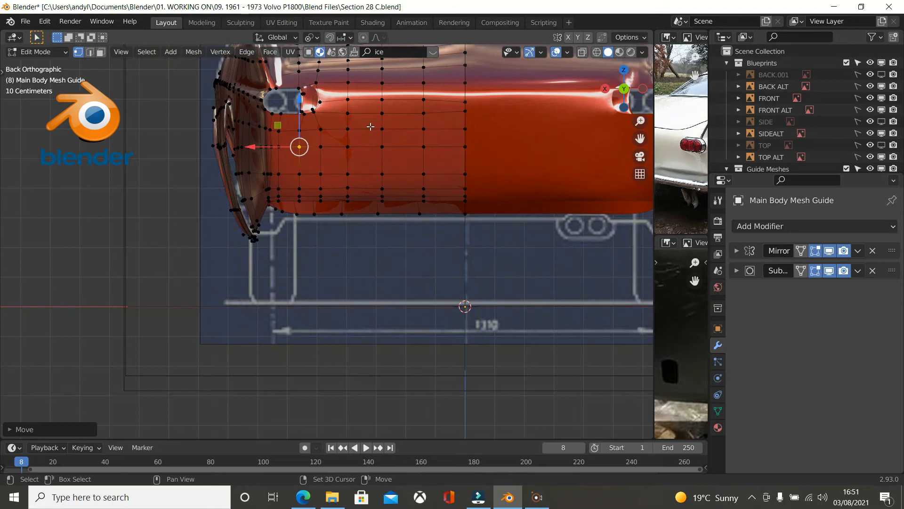
middle_click_drag(454, 125, 443, 156, "shift")
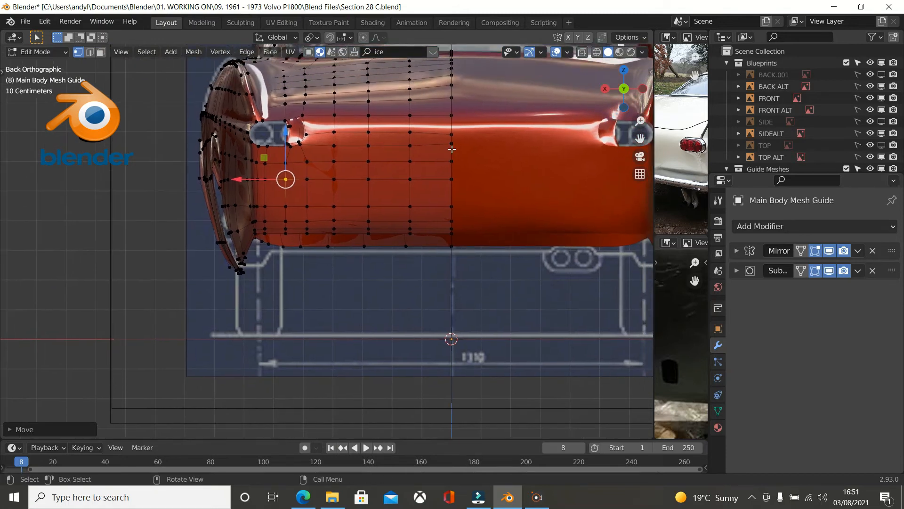
left_click(452, 147)
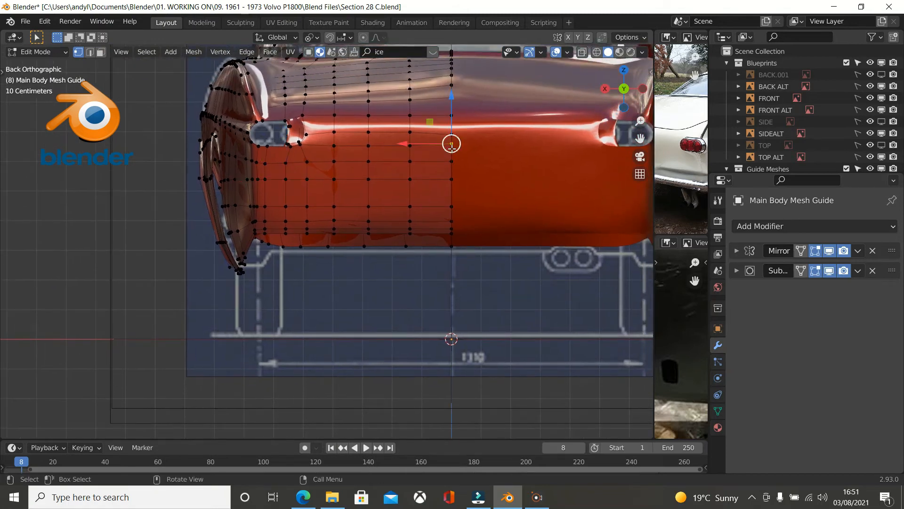
left_click(334, 146, "ctrl")
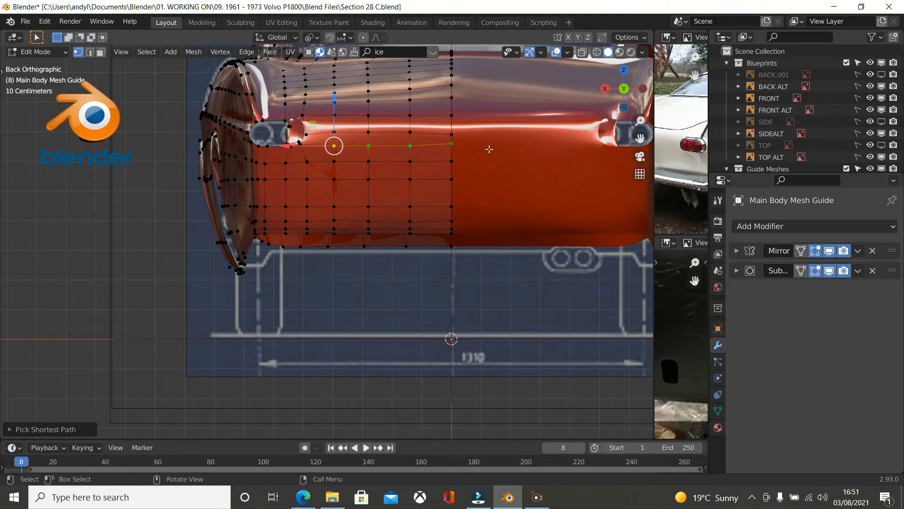
key("s")
key("z")
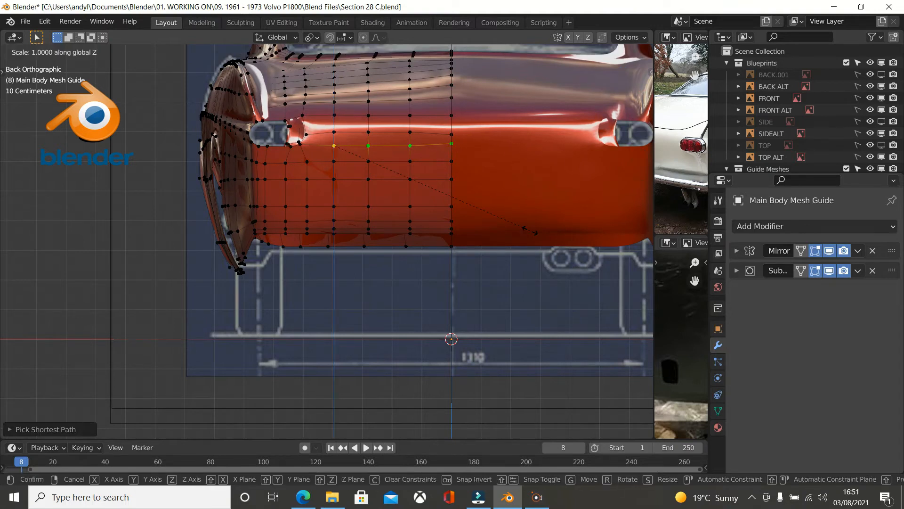
key("0")
key("Return")
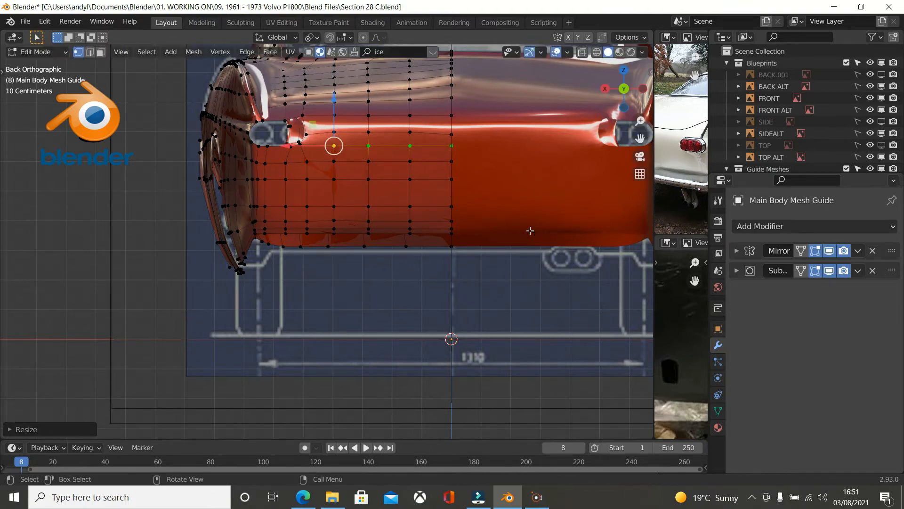
- Level the next row up, at the tail-light's mid-height, from the fourth column to the centreline by scaling to 0 along Z
left_click(333, 132)
left_click(451, 134, "ctrl")
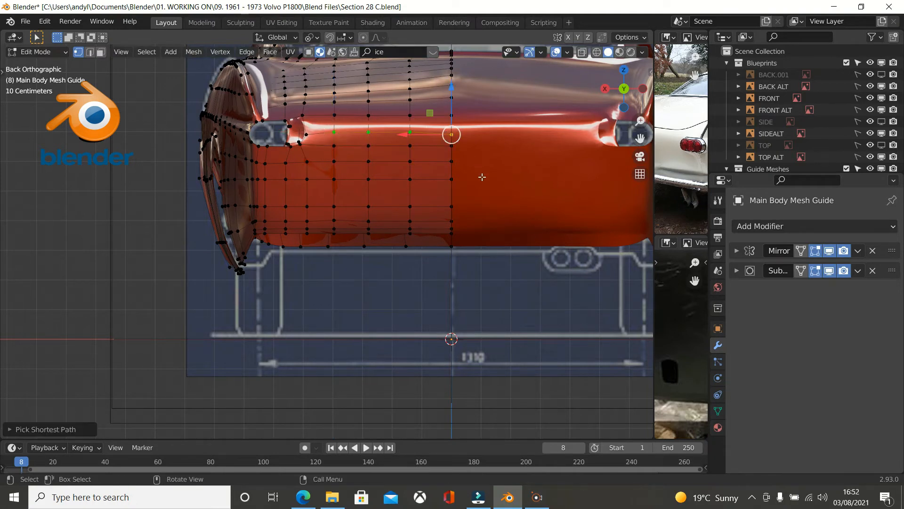
key("s")
key("z")
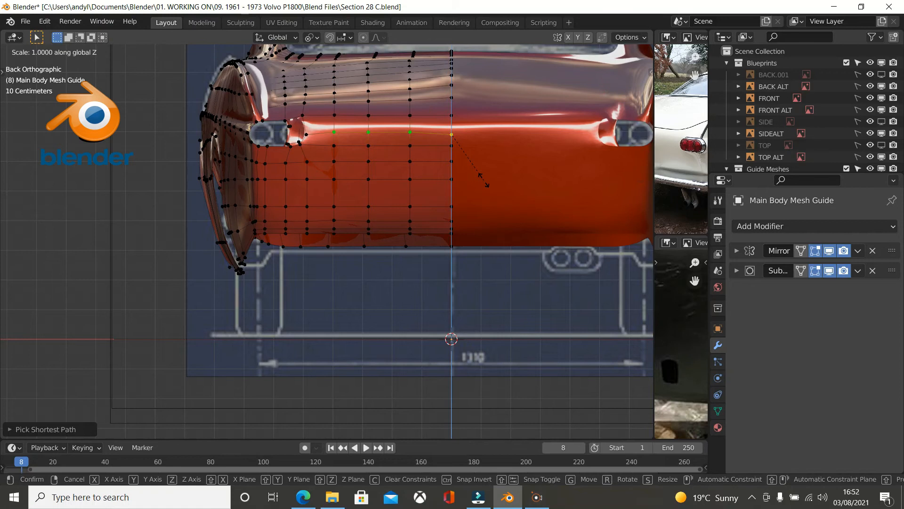
key("0")
key("Return")
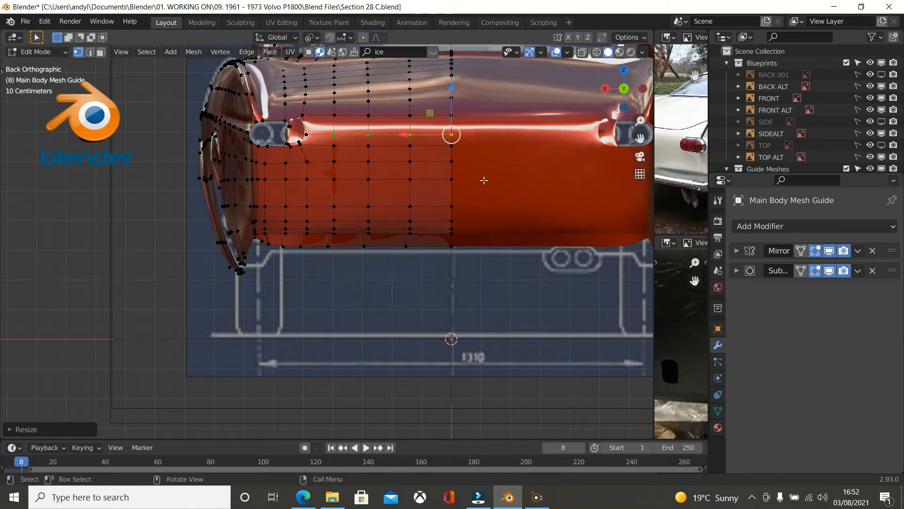
- Widen the reference photo area beside the 3D viewport so the car's rear photos can be compared with the mesh
middle_click_drag(483, 180, 487, 219)
middle_click_drag(381, 102, 281, 101)
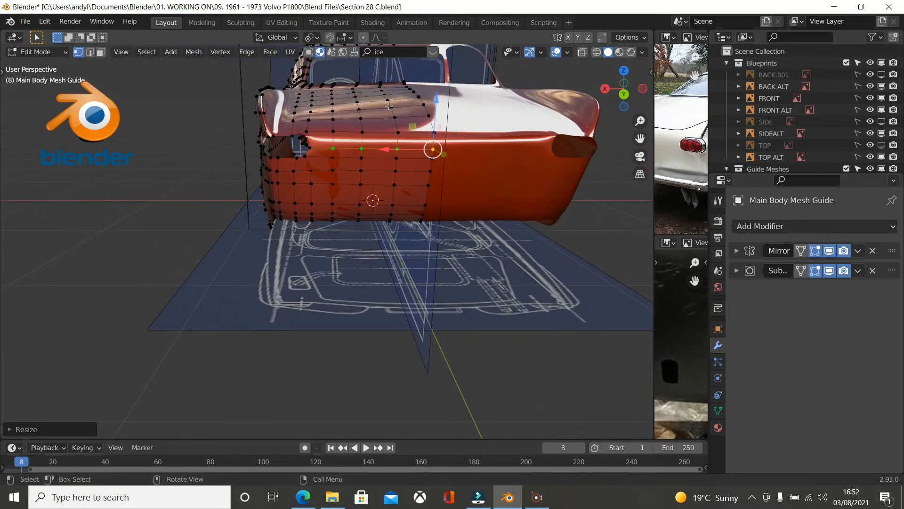
left_click_drag(654, 183, 495, 189)
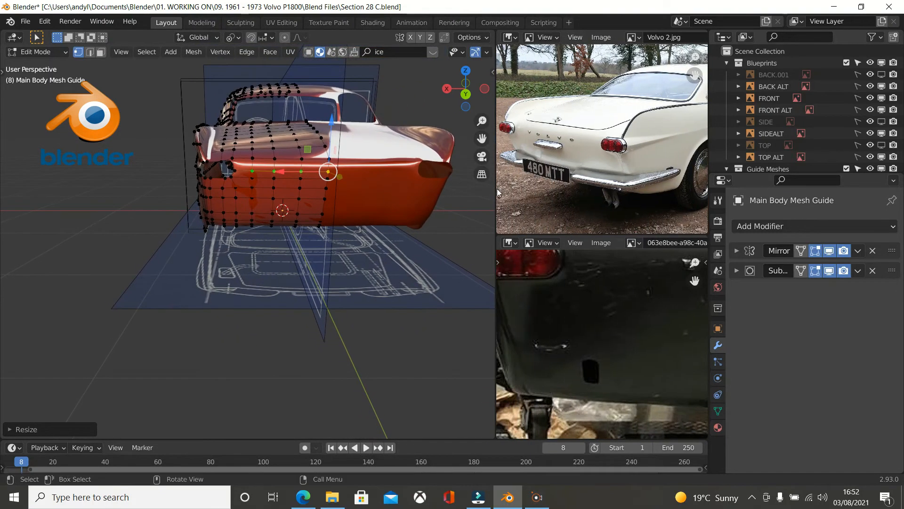
mouse_move(412, 186)
middle_mouse_down()
mouse_move(359, 197)
mouse_move(336, 191)
mouse_move(406, 197)
middle_mouse_up()
middle_click_drag(336, 129, 244, 187)
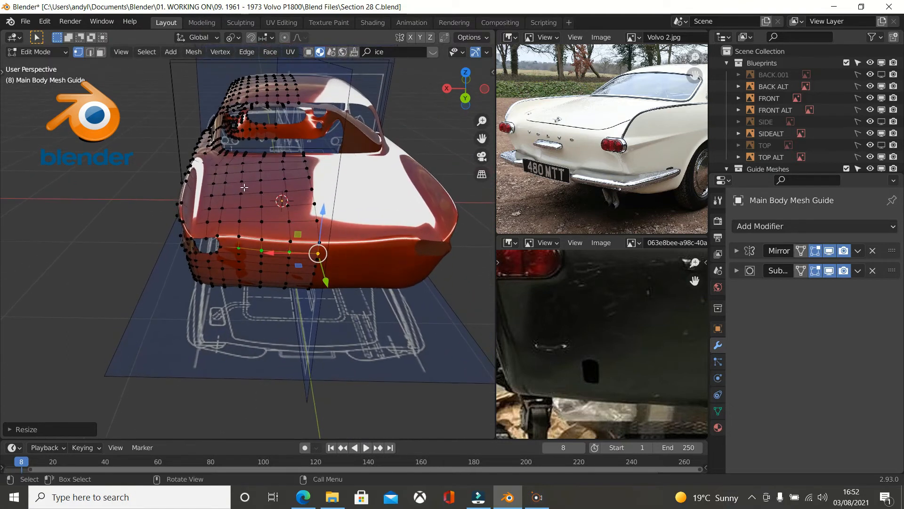
- Select the grid of boot-lid vertices, raise it slightly along Z, and check the rear surface outside Edit Mode
left_click(217, 166)
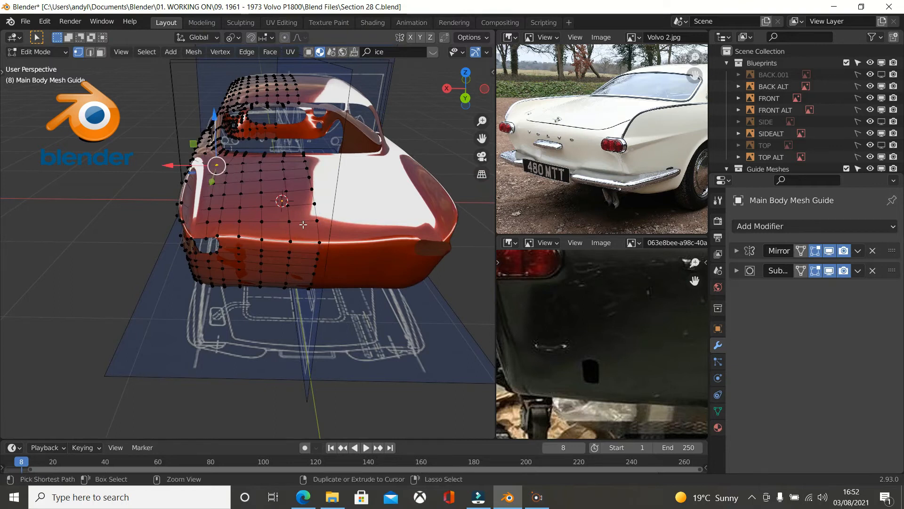
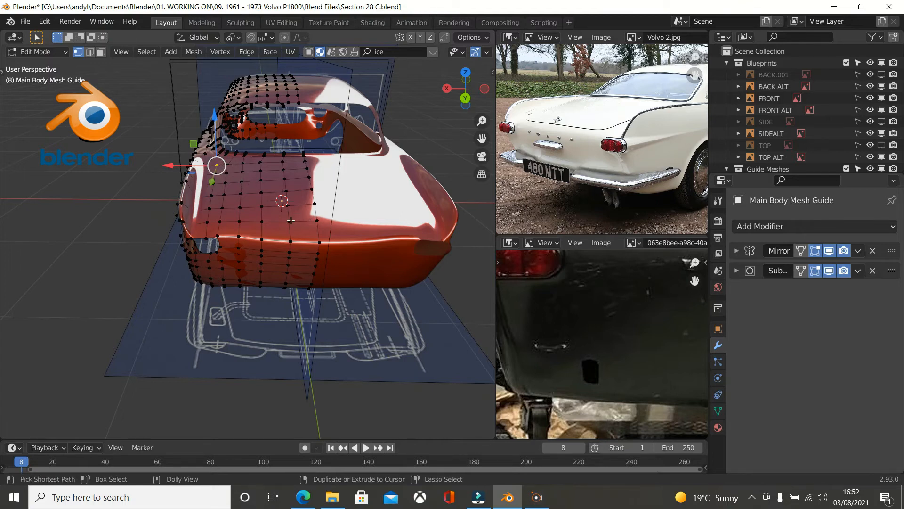
left_click(290, 220, "ctrl+shift")
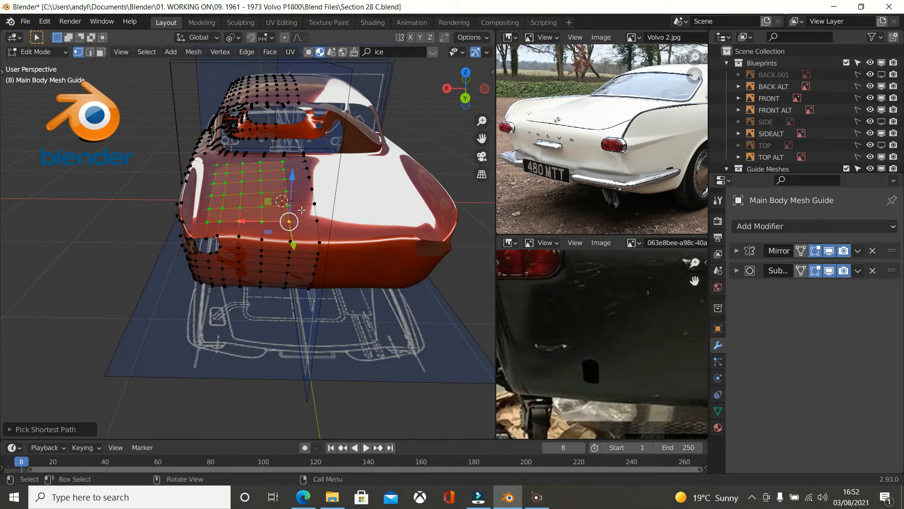
middle_click_drag(305, 207, 314, 175)
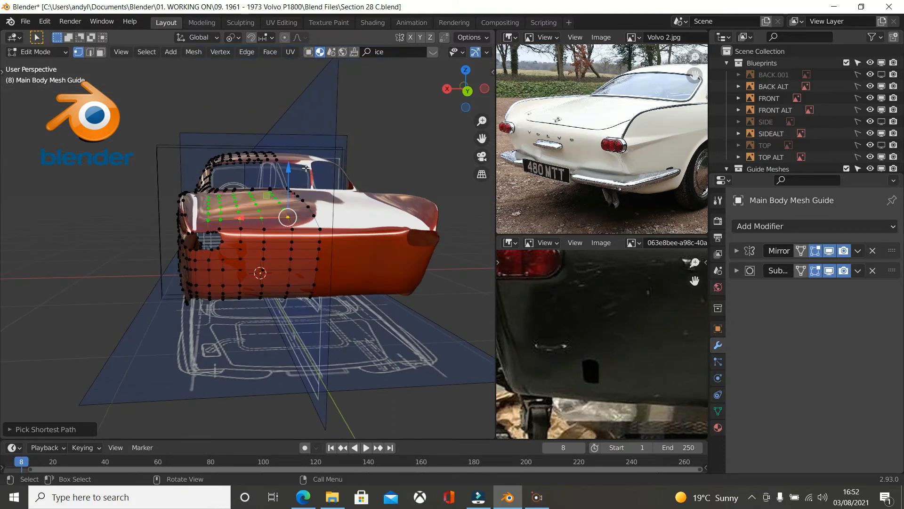
scroll(306, 168, "up", 4)
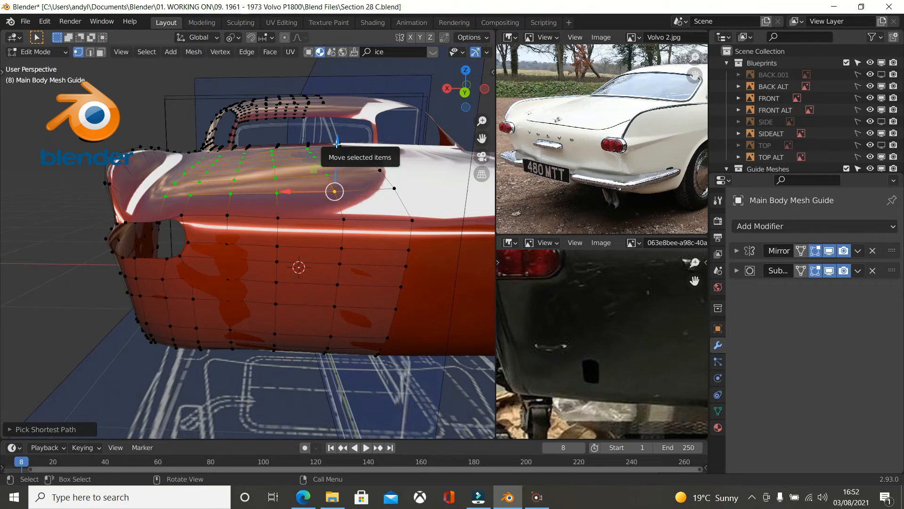
left_click_drag(337, 143, 337, 138)
middle_click_drag(337, 138, 424, 208)
middle_click_drag(435, 232, 238, 238)
left_click(404, 225)
key("Tab")
key("Tab")
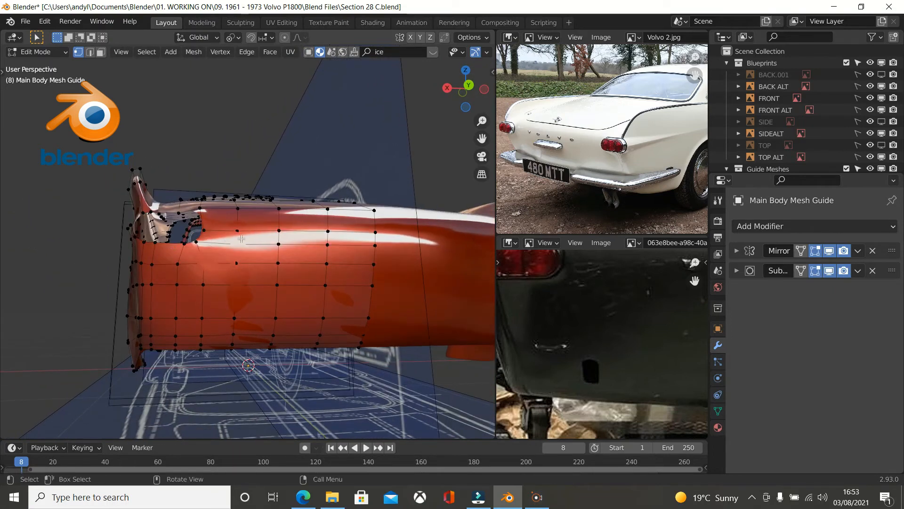
- Smooth the rear panel's vertex column just inboard of the tail-light, down to the bottom edge, with LoopTools Relax
left_click(246, 231)
mouse_move(246, 288)
middle_mouse_down()
mouse_move(235, 351)
mouse_move(237, 285)
middle_mouse_up()
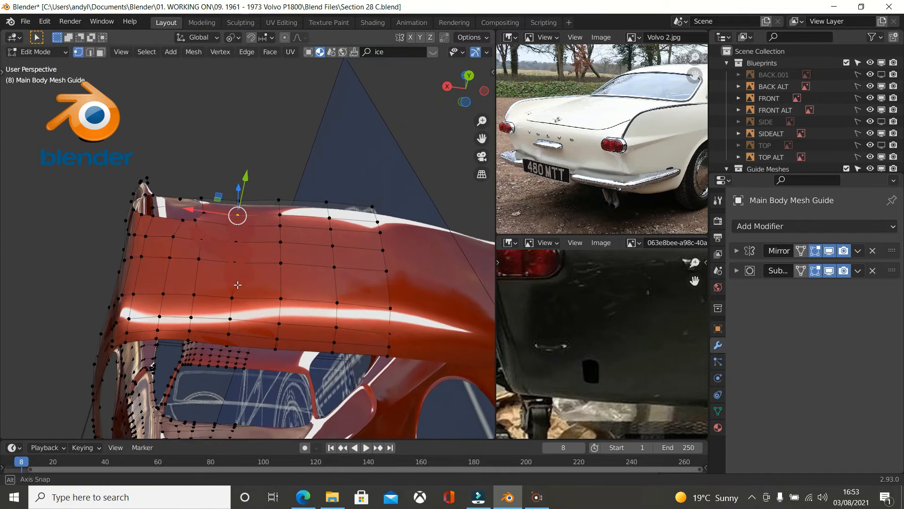
left_click(230, 325, "ctrl")
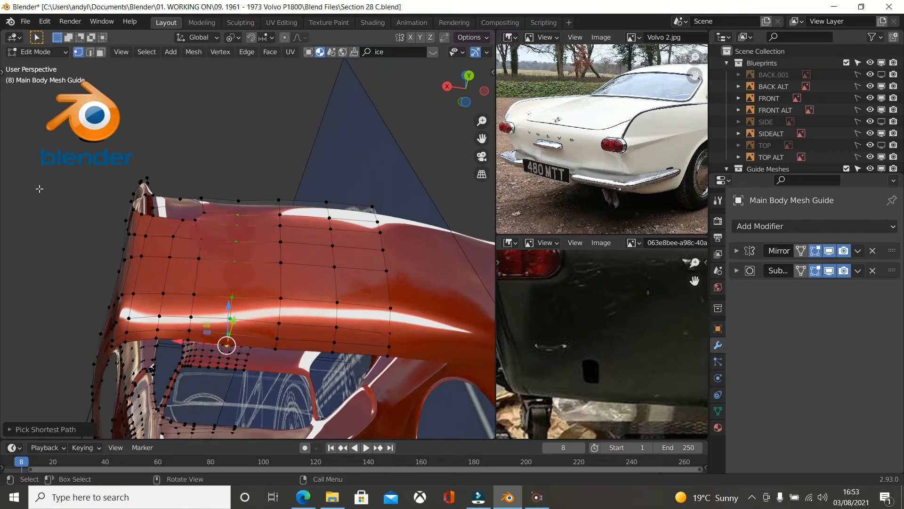
middle_click_drag(49, 185, 44, 247)
right_click(45, 247)
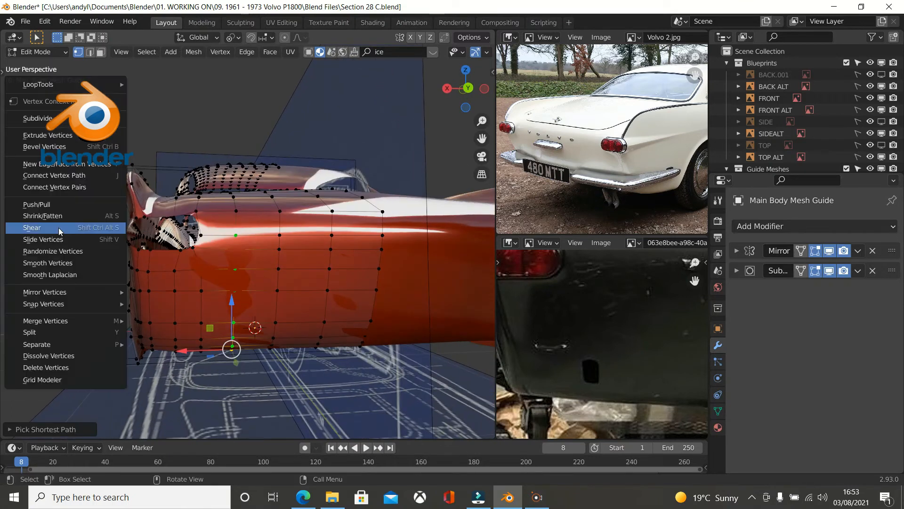
mouse_move(56, 86)
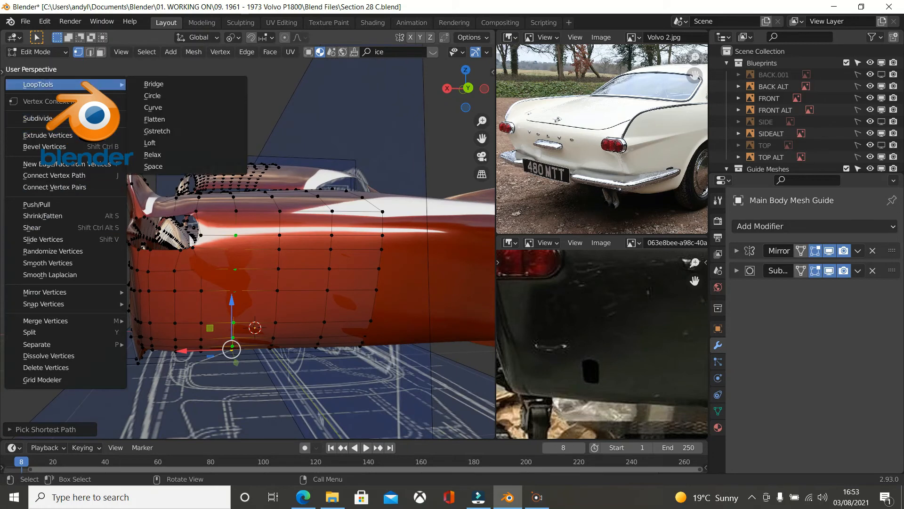
left_click(141, 154)
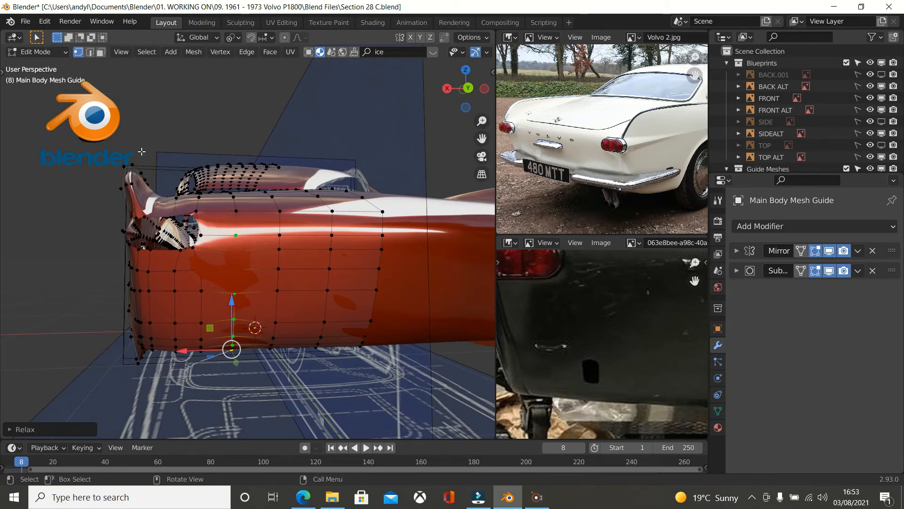
- Try LoopTools Relax on the next rear panel column toward the centreline, and undo it
left_click(284, 233)
middle_click_drag(280, 332, 286, 310)
left_click(273, 356, "ctrl")
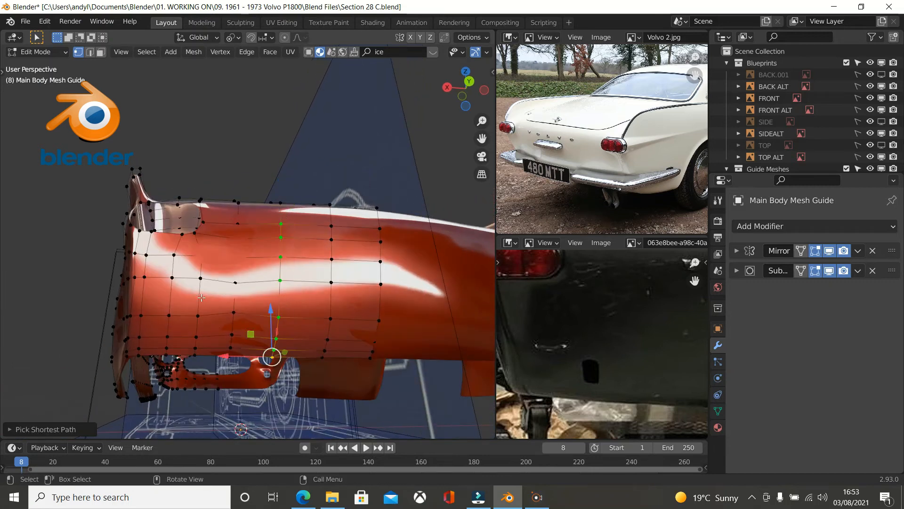
right_click(76, 190)
mouse_move(76, 179)
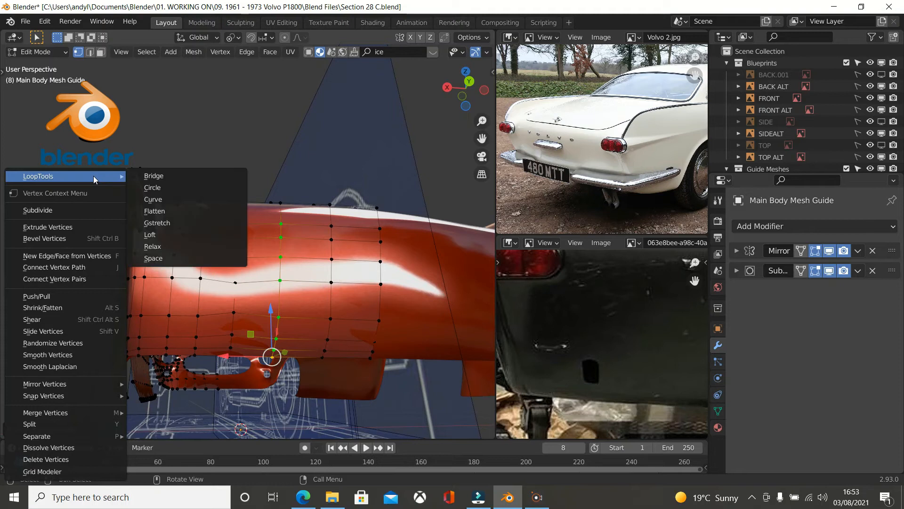
left_click(156, 246)
mouse_move(159, 261)
middle_mouse_down()
mouse_move(213, 269)
mouse_move(170, 252)
middle_mouse_up()
key("ctrl+z")
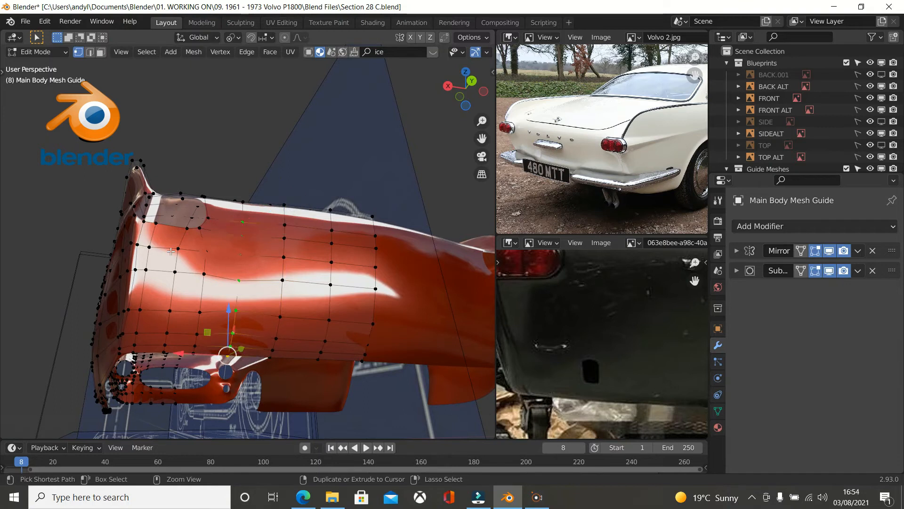
- Flatten the edge loop around the tail-light opening by scaling it to 0 along Y
middle_click_drag(170, 252, 209, 287)
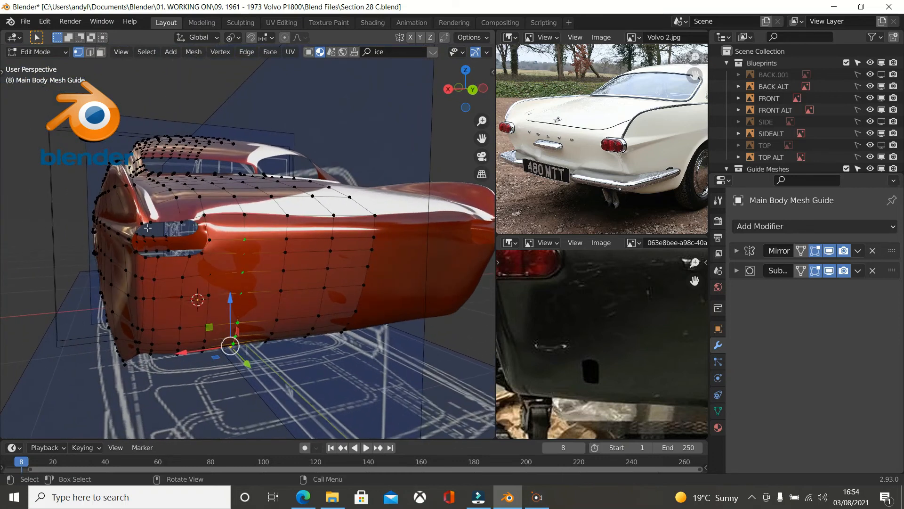
middle_click_drag(148, 228, 306, 237)
left_click(194, 239, "alt")
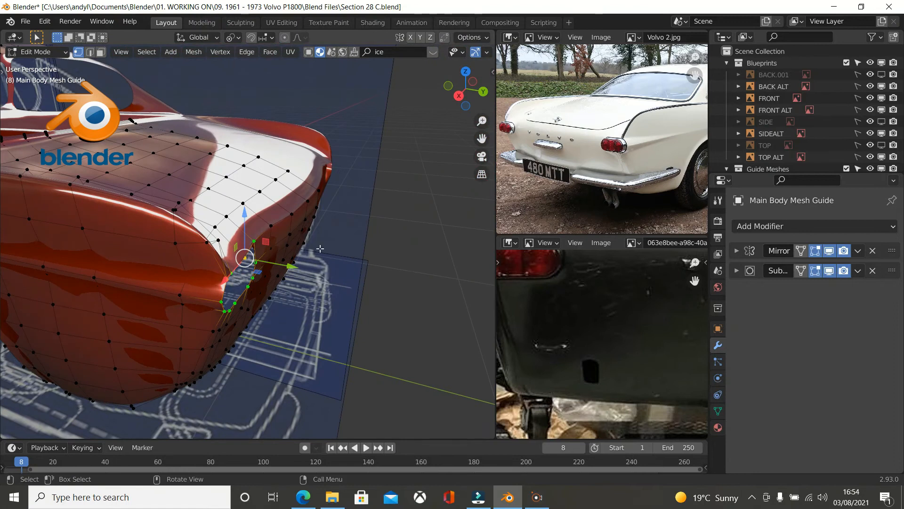
scroll(366, 258, "down", 2)
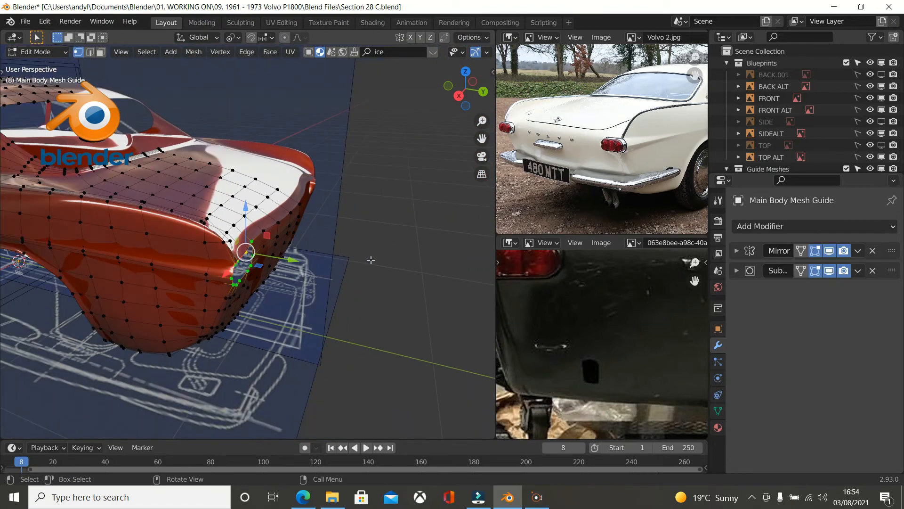
key("s")
type("y")
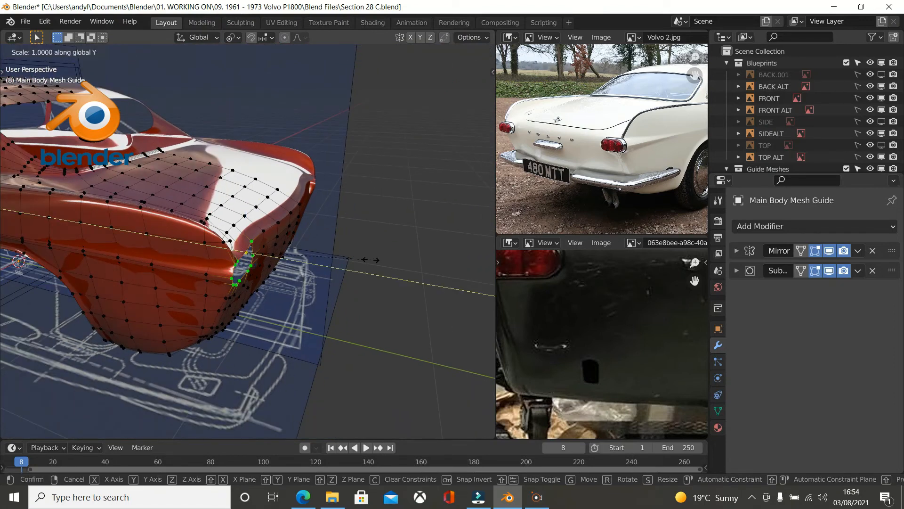
type("0")
key("Return")
- In back view wireframe, lower the tail-light opening's upper inner vertex about 0.03 m along Z to the blueprint outline, and restore shaded display
middle_click_drag(361, 260, 227, 223)
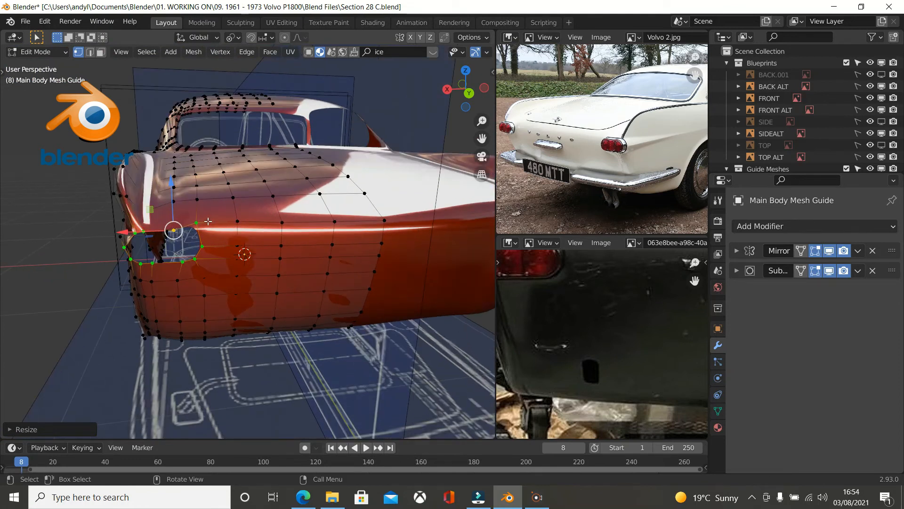
key("ctrl+KP_1")
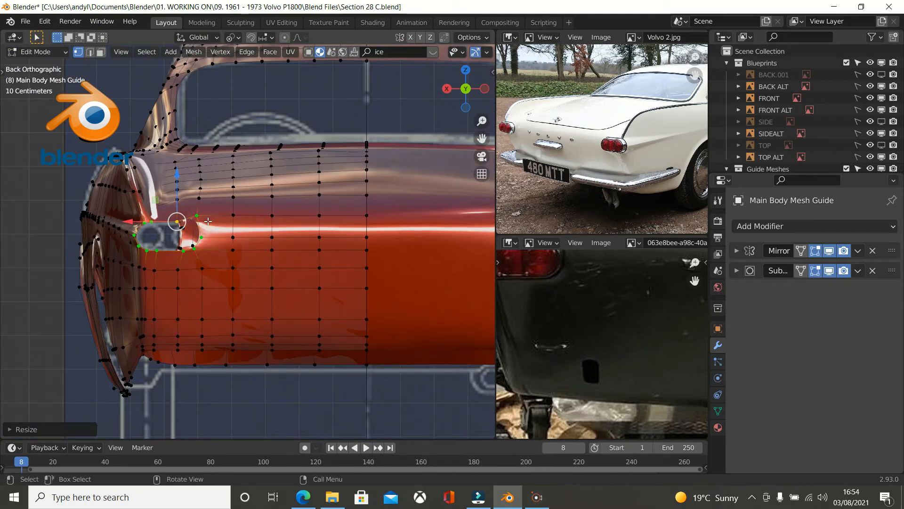
scroll(208, 221, "up", 1)
key("z")
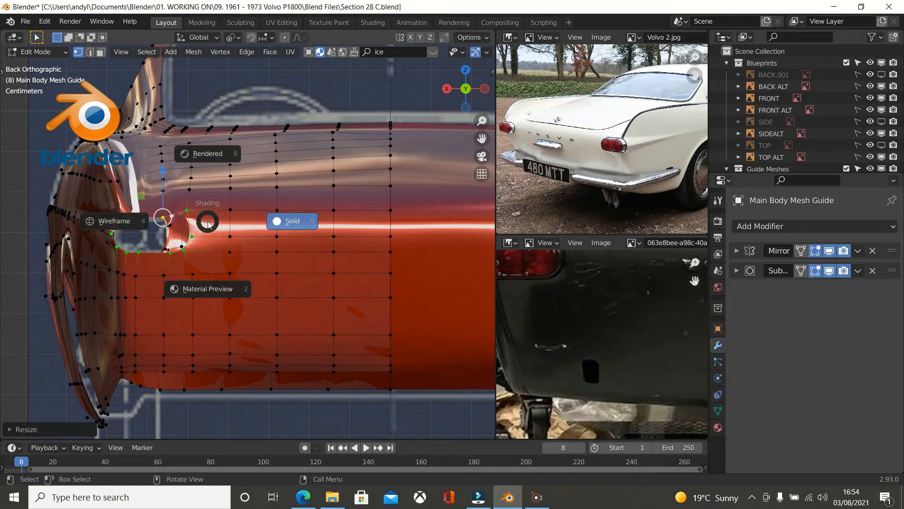
left_click(124, 219)
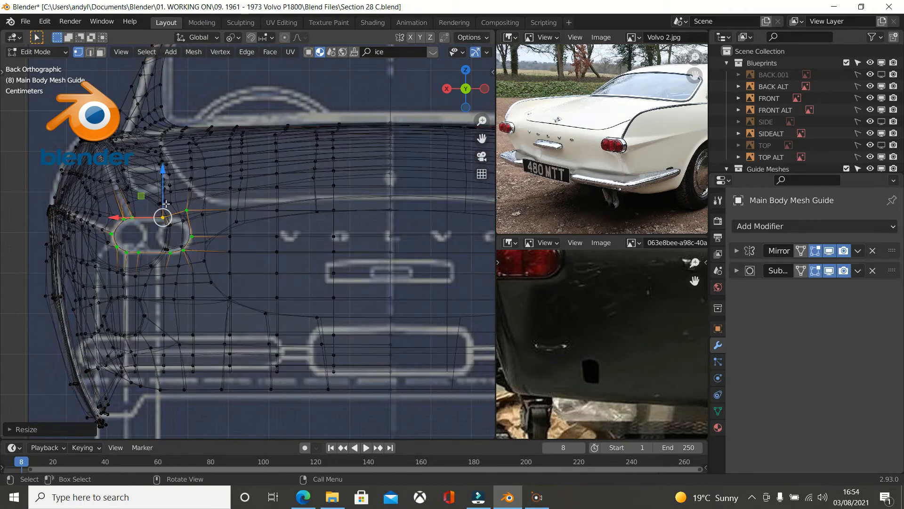
left_click(186, 210)
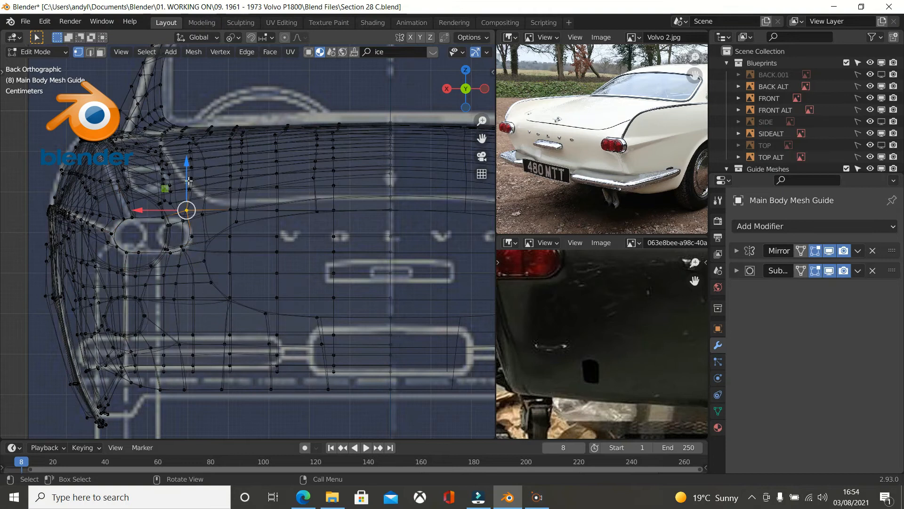
left_click_drag(186, 172, 189, 183)
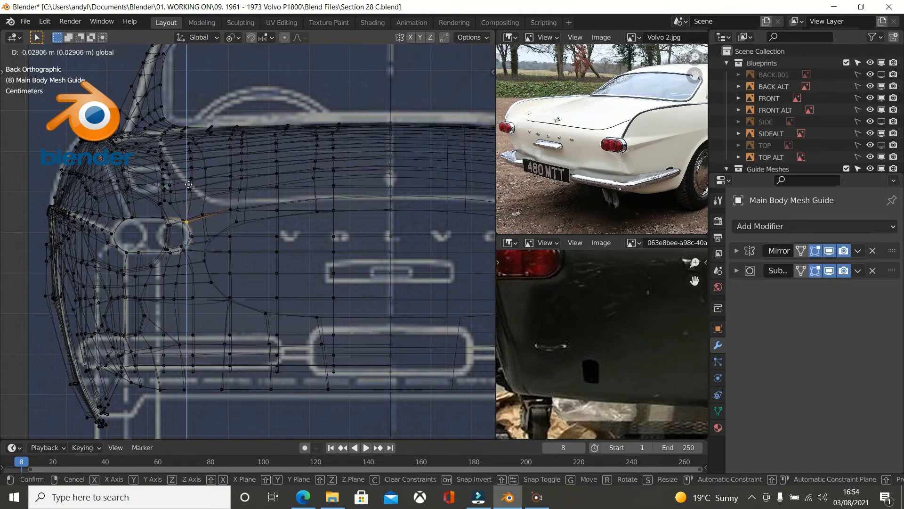
left_click_drag(188, 184, 188, 185)
key("z")
left_click(268, 182)
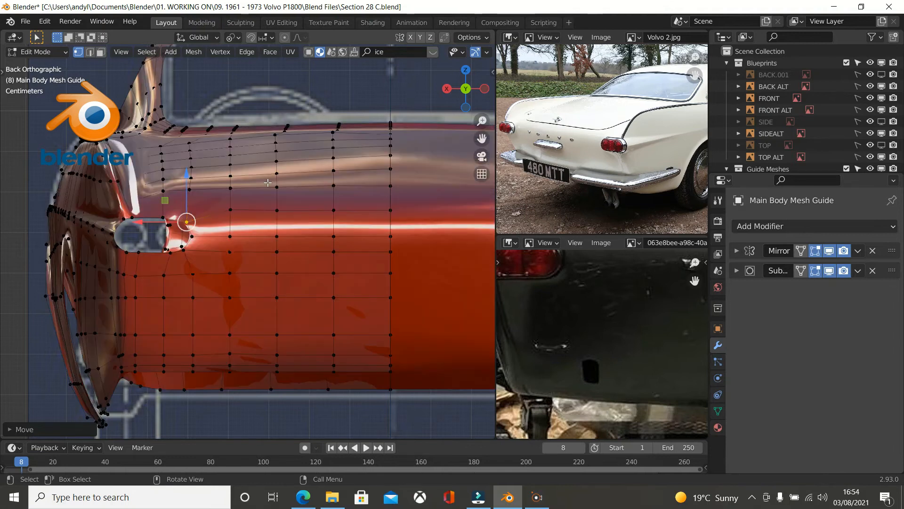
- Reselect the tail-light opening's edge loop and flatten it again with a Y scale of 0, using a lower-edge vertex as active
middle_click_drag(258, 190, 221, 291)
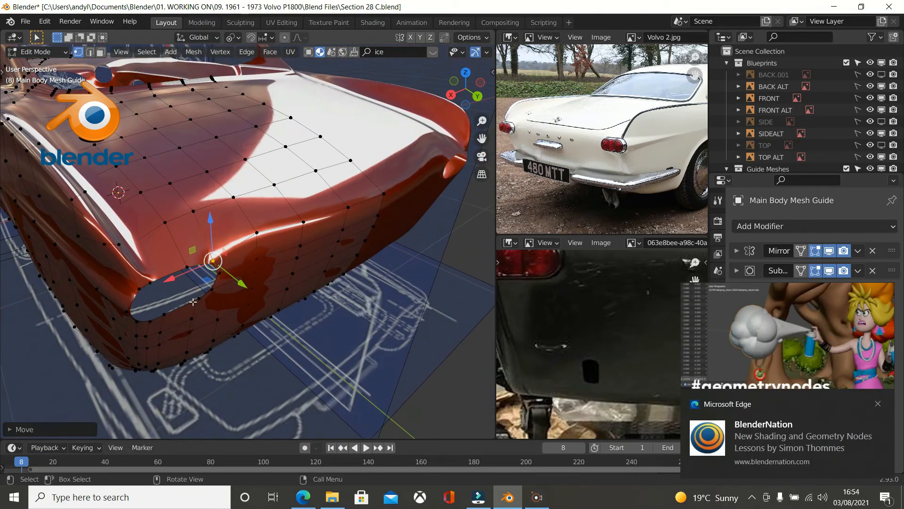
left_click(879, 404)
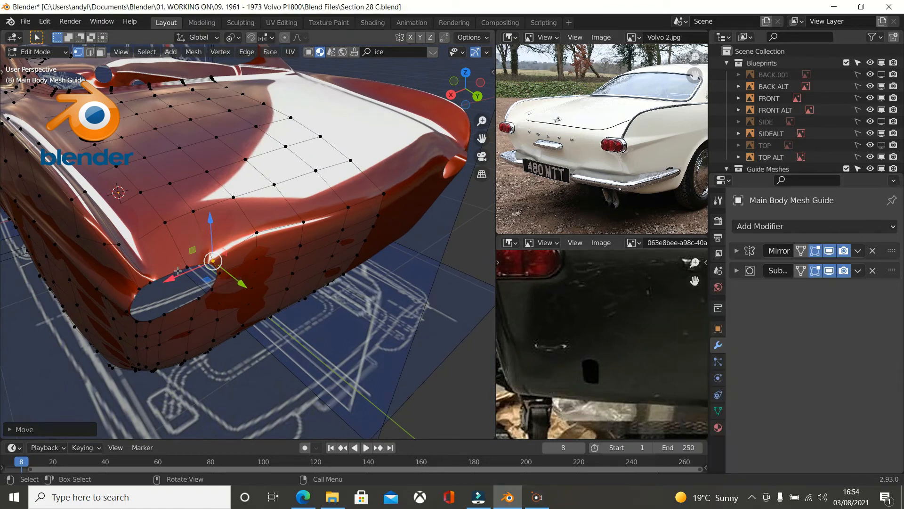
left_click(178, 301, "alt")
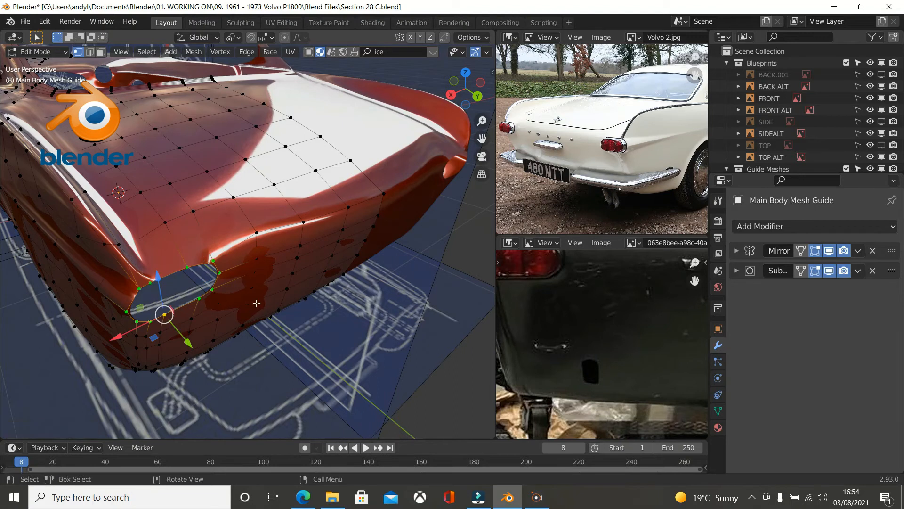
key("s")
type("y")
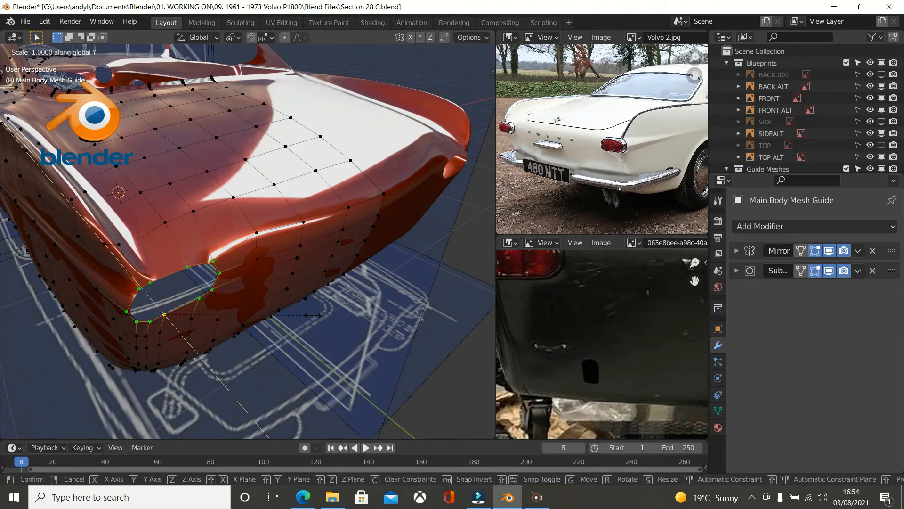
type("0")
key("Return")
- Nudge the rear panel vertex just below the tail-light opening's inner end about 0.004 m within the XY plane
middle_click_drag(311, 301, 228, 224)
middle_click_drag(210, 266, 282, 211)
middle_click_drag(234, 263, 252, 263)
left_click_drag(252, 262, 256, 262)
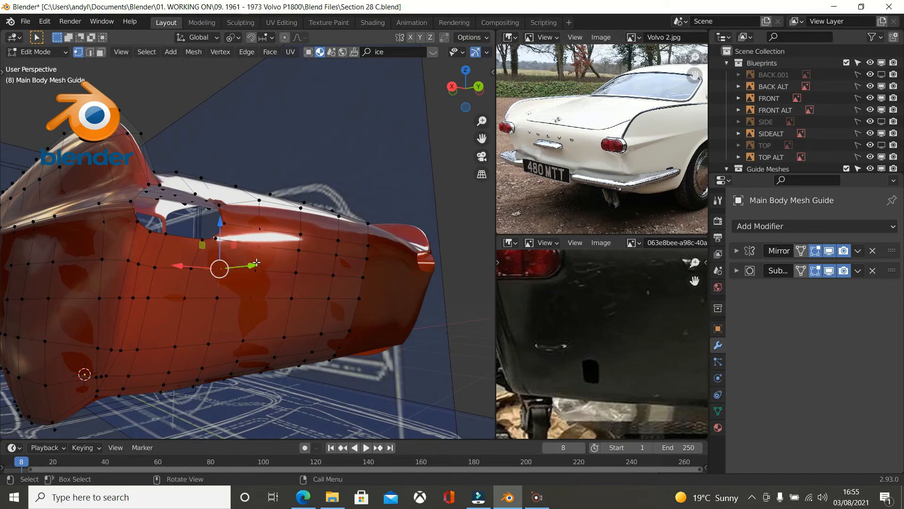
left_click(254, 267)
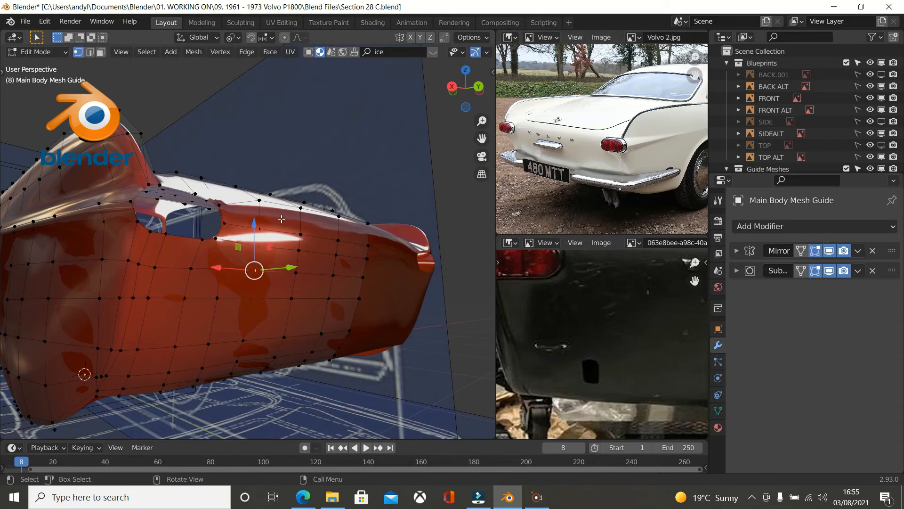
left_click(227, 275)
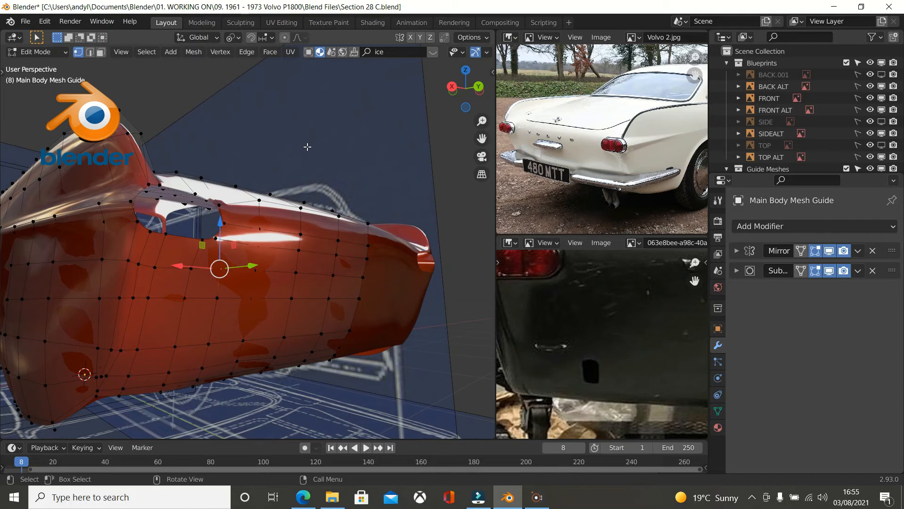
key("g")
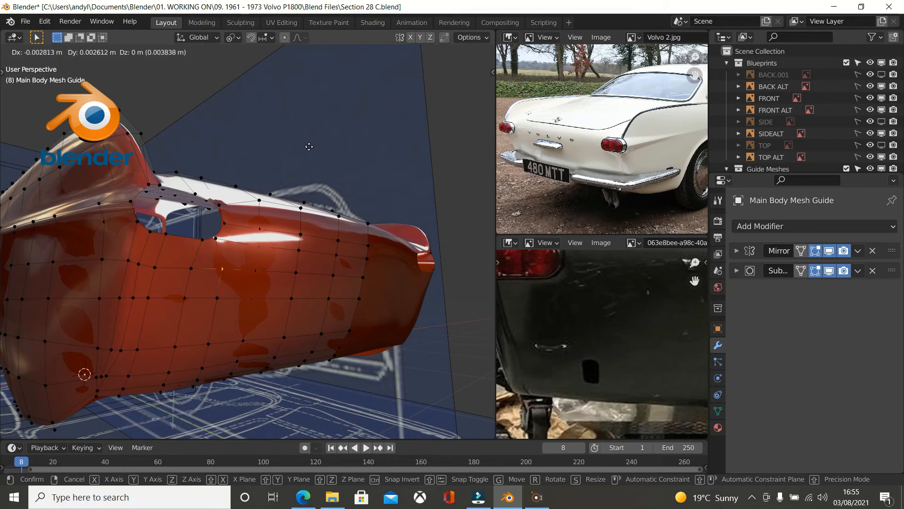
left_click(309, 146)
- From a low side angle, shift the selected rear panel vertex inboard of the tail-light opening about 0.003 m within the XY plane
middle_click_drag(228, 200, 226, 201)
middle_click_drag(293, 137, 263, 159)
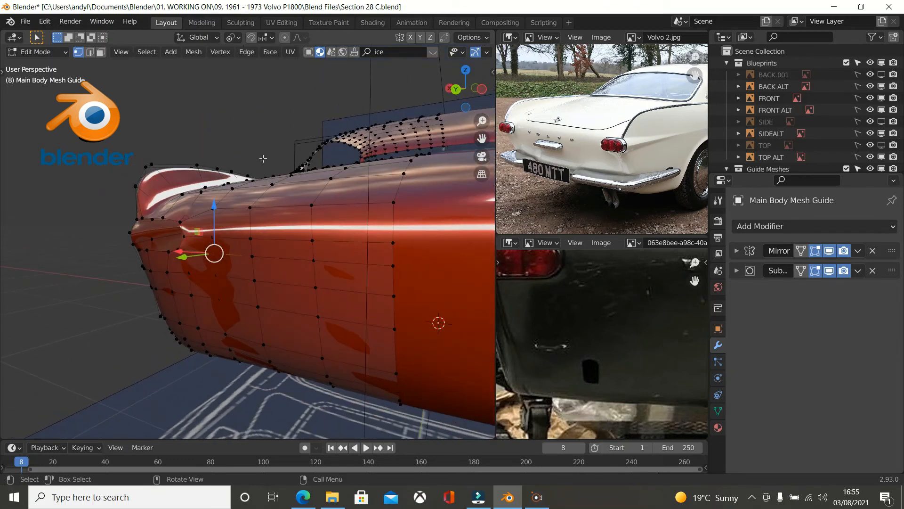
key("g")
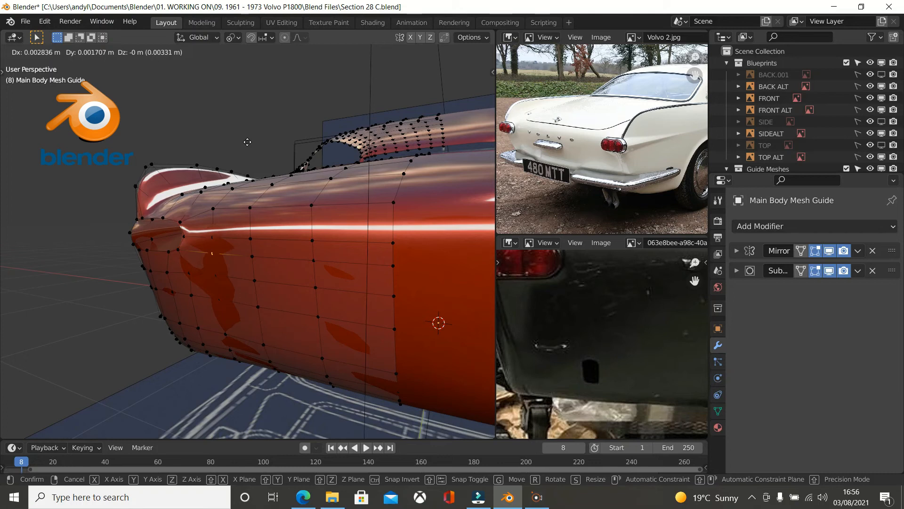
left_click(247, 142)
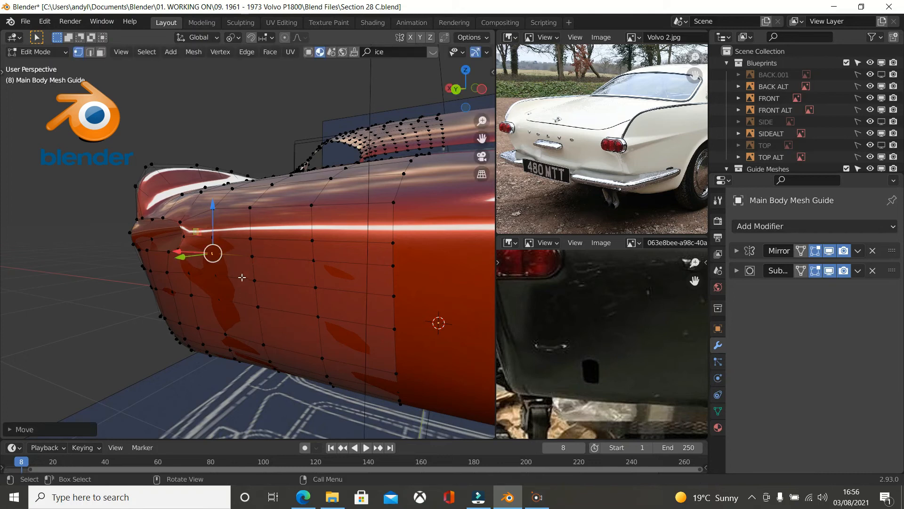
- Select the next two vertices down the same rear panel column and shift them about 0.0034 m within the XY plane
left_click(217, 277)
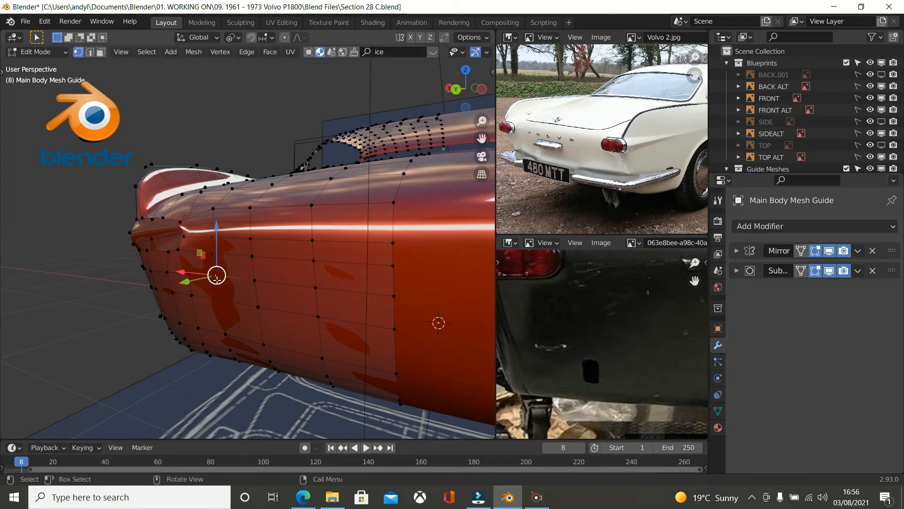
left_click(226, 334, "ctrl")
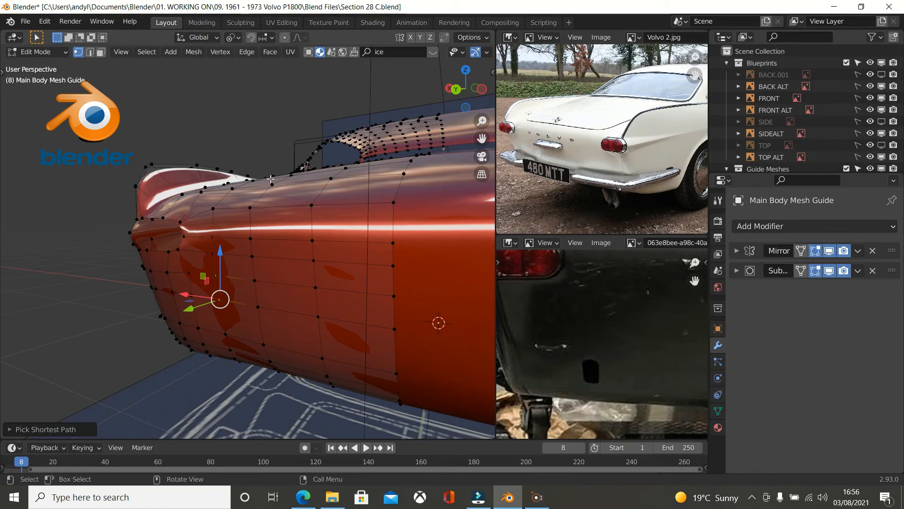
key("g")
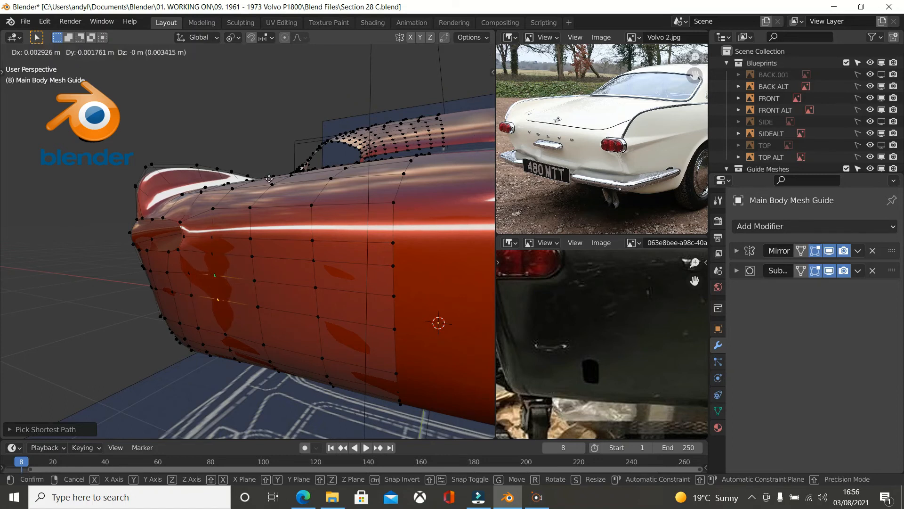
left_click(269, 179)
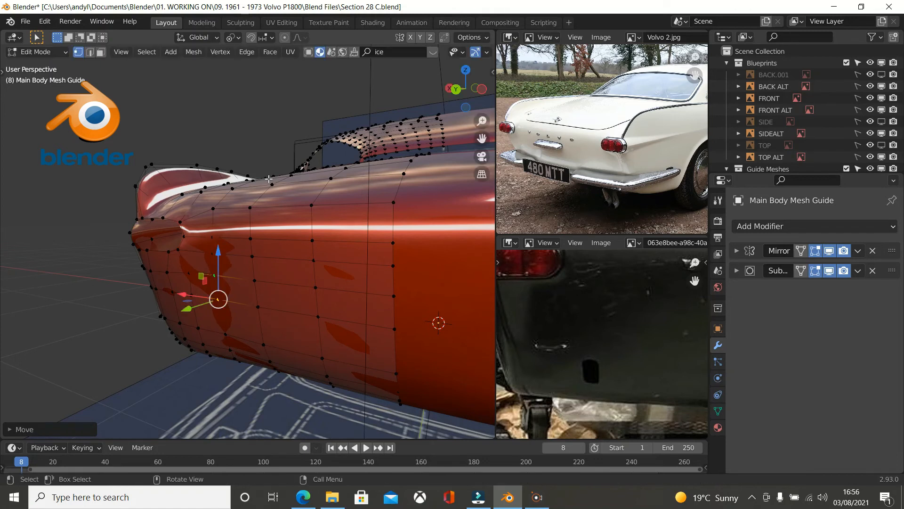
- Select that column's vertices from the upper crease down to mid-panel and shift them about 0.0014 m within the XY plane
middle_click_drag(282, 176, 375, 176)
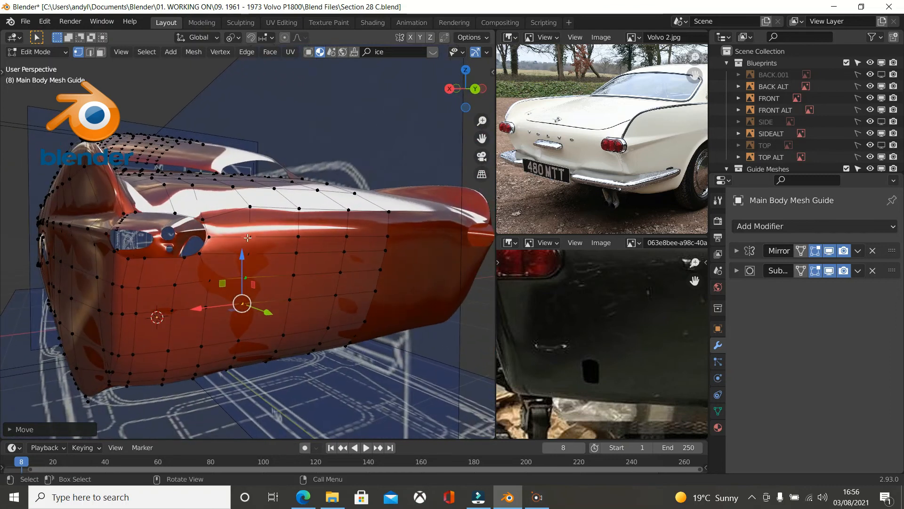
left_click(248, 237)
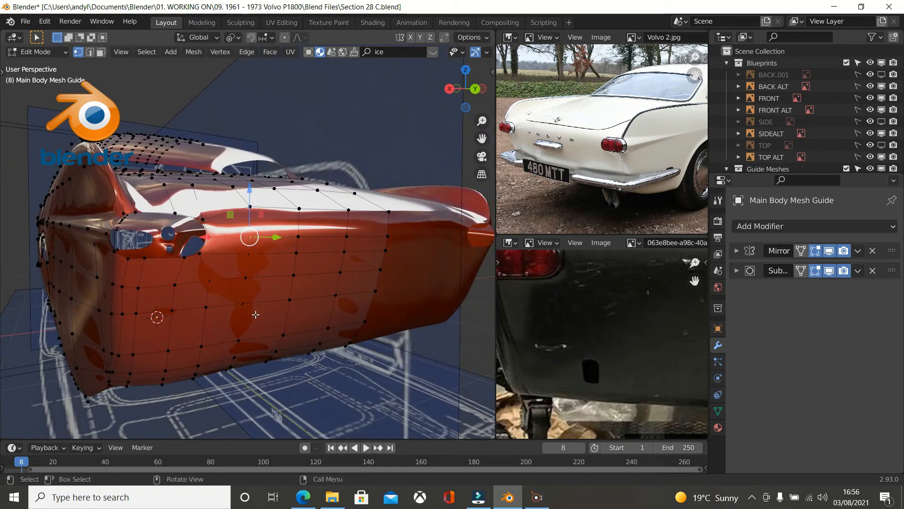
middle_click_drag(247, 338, 106, 333)
key("g")
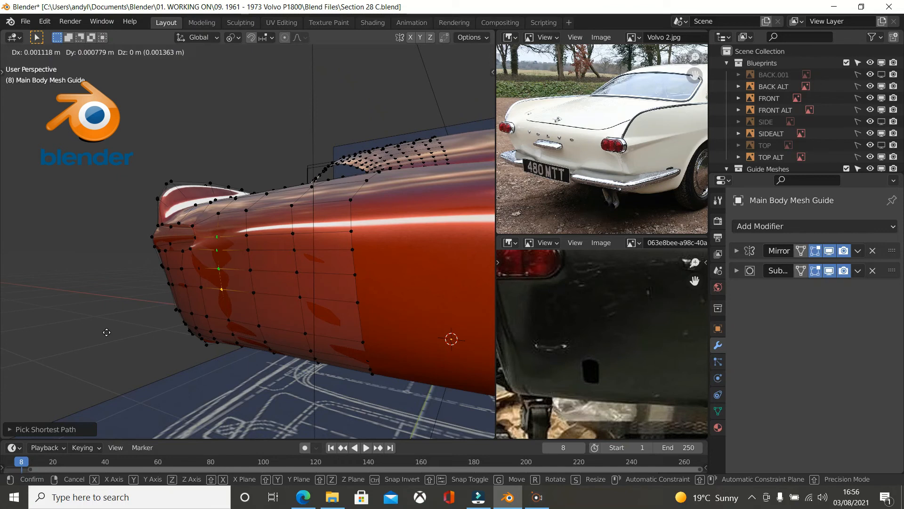
left_click(106, 332)
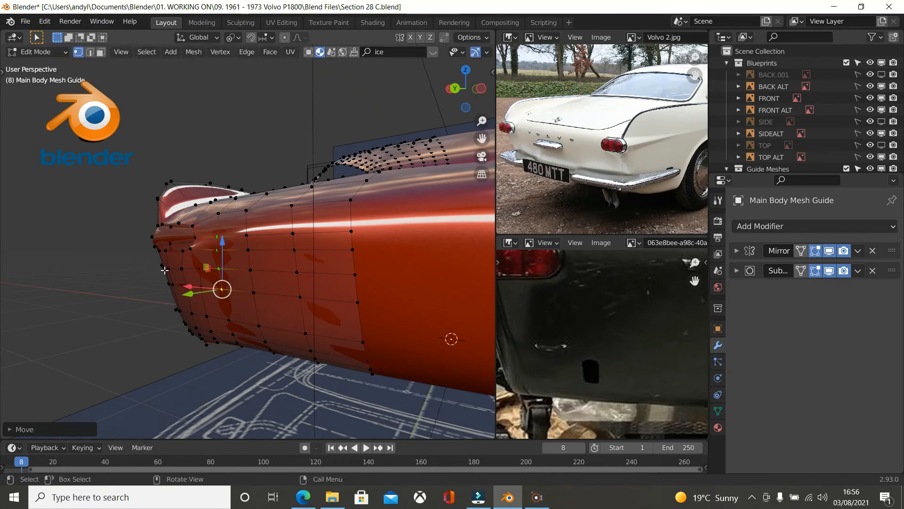
- Examine the rear panel's reflections around the tail-light opening from several angles, with and without the mesh wires shown
key("Tab")
middle_click_drag(165, 269, 255, 252)
middle_click_drag(206, 238, 141, 242)
key("Tab")
mouse_move(201, 249)
middle_mouse_down()
mouse_move(223, 246)
mouse_move(177, 253)
mouse_move(185, 250)
middle_mouse_up()
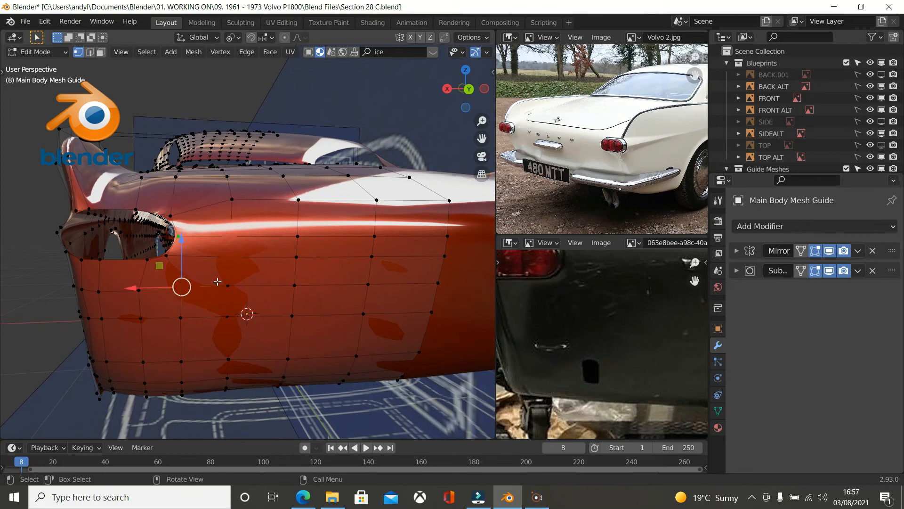
middle_click_drag(217, 281, 261, 262)
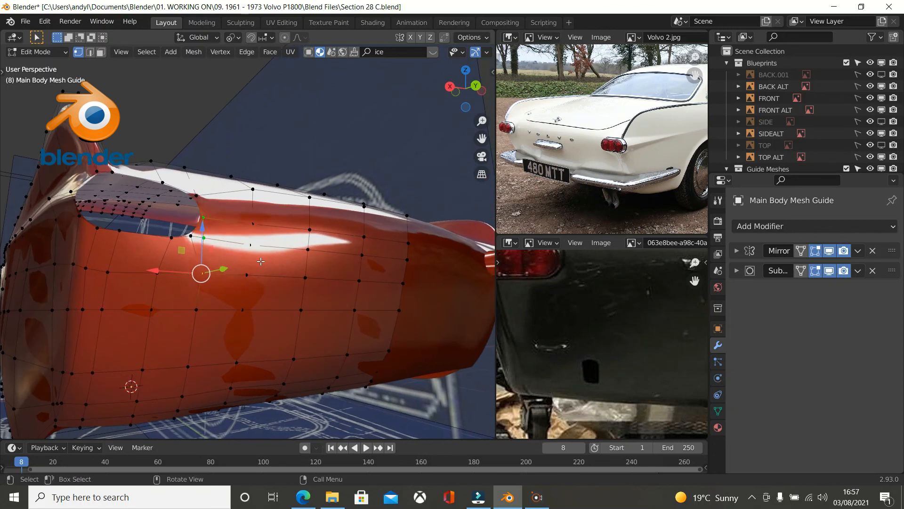
key("Tab")
middle_click_drag(292, 301, 176, 276)
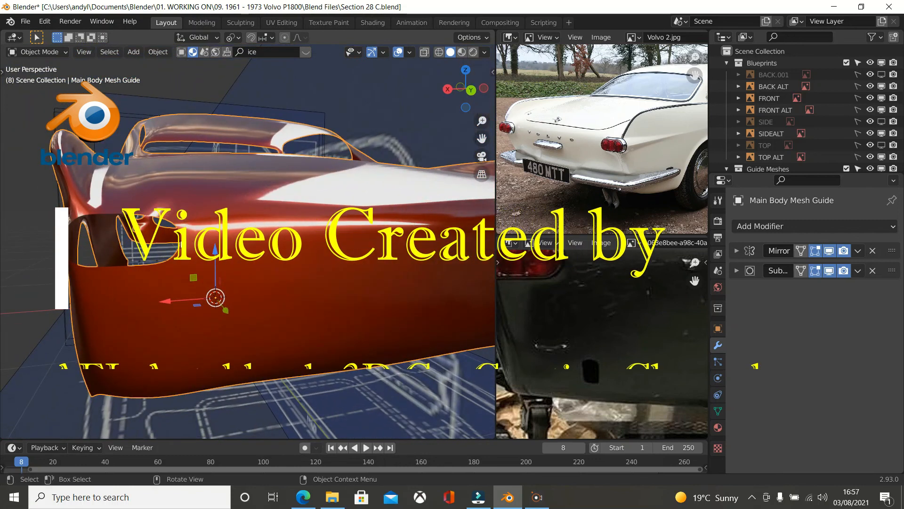